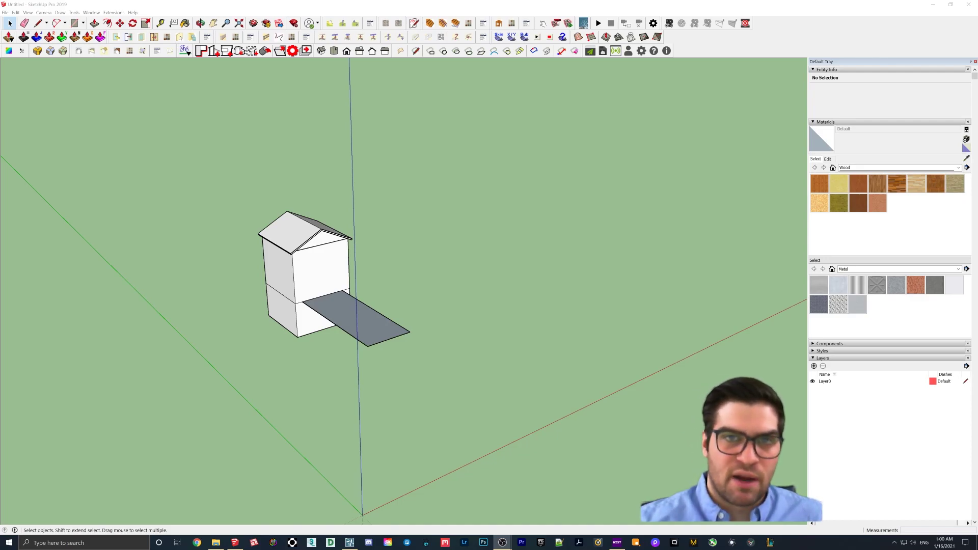
pyautogui.moveTo(450, 360); pyautogui.dragTo(467, 387, button='middle')
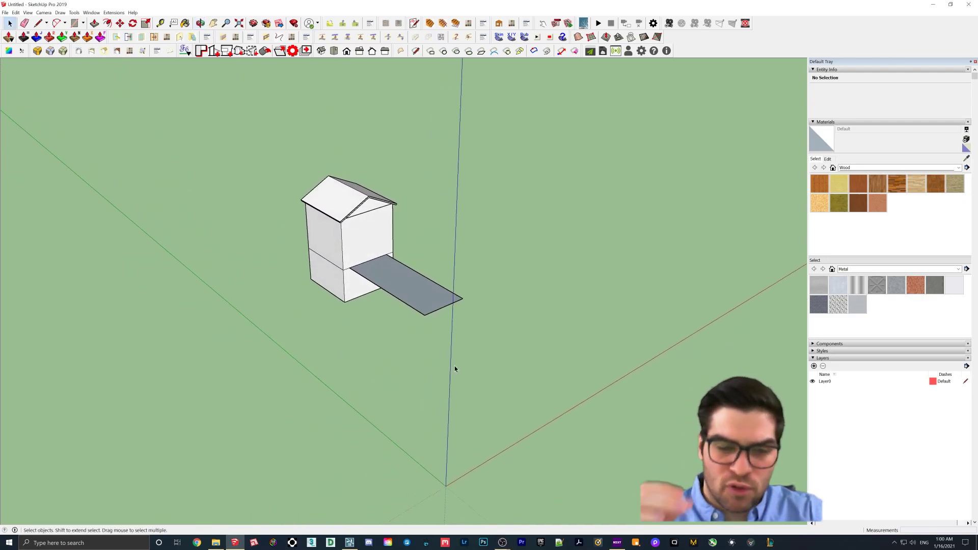
pyautogui.moveTo(454, 366); pyautogui.dragTo(579, 215, button='middle')
pyautogui.moveTo(489, 205); pyautogui.dragTo(416, 208, button='middle')
pyautogui.scroll(2, 516, 211)
pyautogui.doubleClick(496, 200)
pyautogui.press('e')
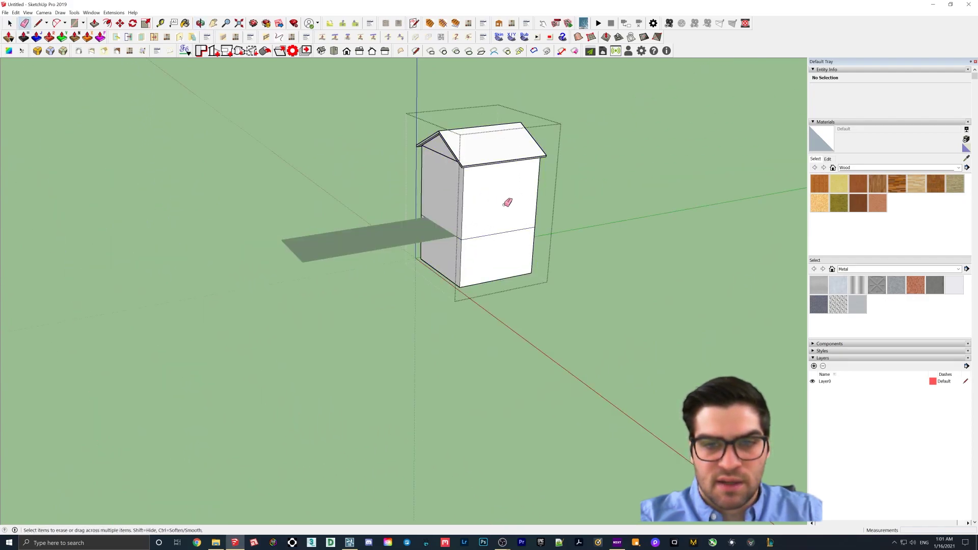
pyautogui.press('space')
pyautogui.moveTo(502, 204)
pyautogui.mouseDown(button='middle')
pyautogui.moveTo(506, 251)
pyautogui.moveTo(426, 295)
pyautogui.moveTo(382, 286)
pyautogui.moveTo(471, 284)
pyautogui.moveTo(356, 321)
pyautogui.moveTo(373, 299)
pyautogui.mouseUp(button='middle')
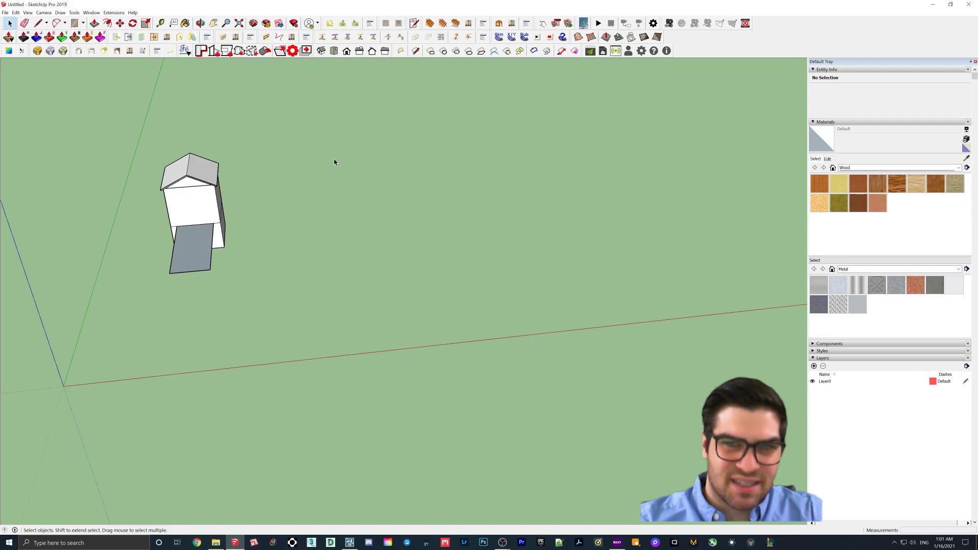
# - Draw a circle with a radius of about 18' 6" on the ground away from the house and set it to 50 segments
pyautogui.moveTo(471, 219)
pyautogui.mouseDown(button='middle')
pyautogui.moveTo(466, 237)
pyautogui.moveTo(413, 245)
pyautogui.mouseUp(button='middle')
pyautogui.press('c')
pyautogui.click(453, 261)
pyautogui.click(437, 224)
pyautogui.press('space')
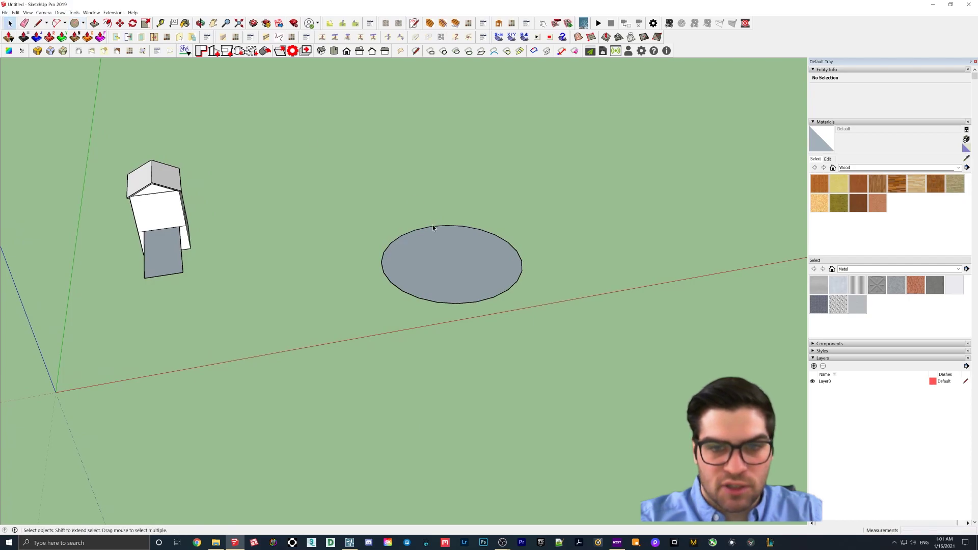
pyautogui.moveTo(886, 106); pyautogui.dragTo(843, 110)
pyautogui.write('50')
# - Delete the circle's inner face and generate a Soap Skin with 10 divisions from its outline
pyautogui.click(443, 275)
pyautogui.moveTo(444, 277); pyautogui.dragTo(404, 284, button='middle')
pyautogui.moveTo(389, 220); pyautogui.dragTo(555, 368)
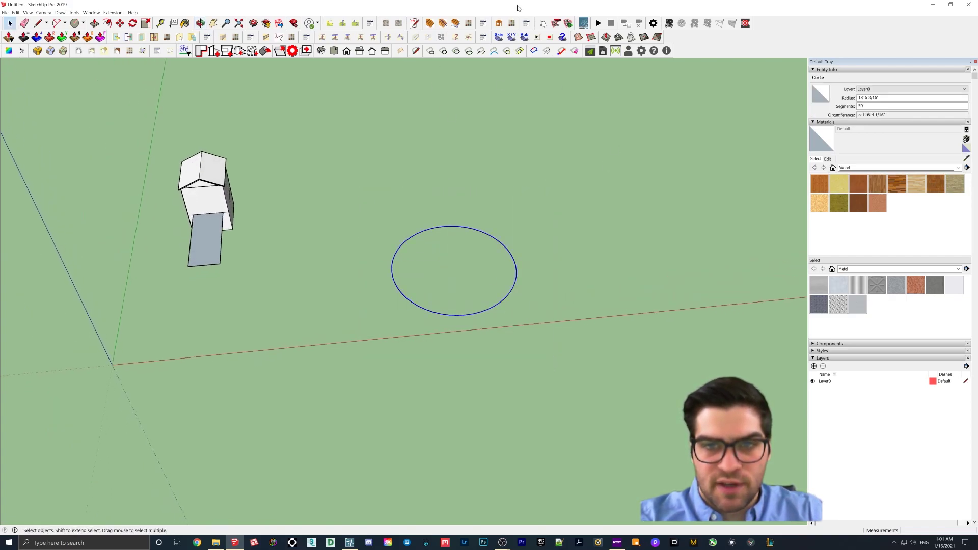
pyautogui.click(500, 46)
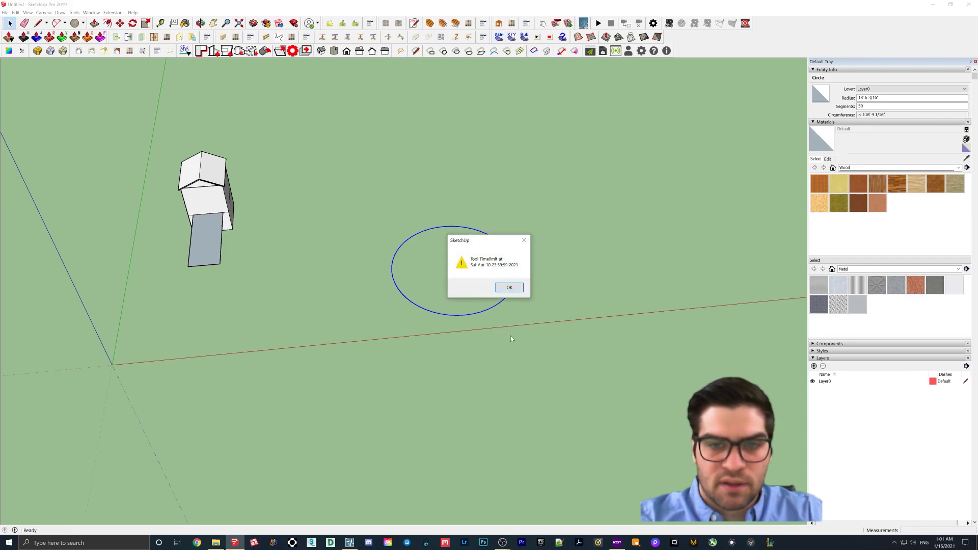
pyautogui.click(509, 288)
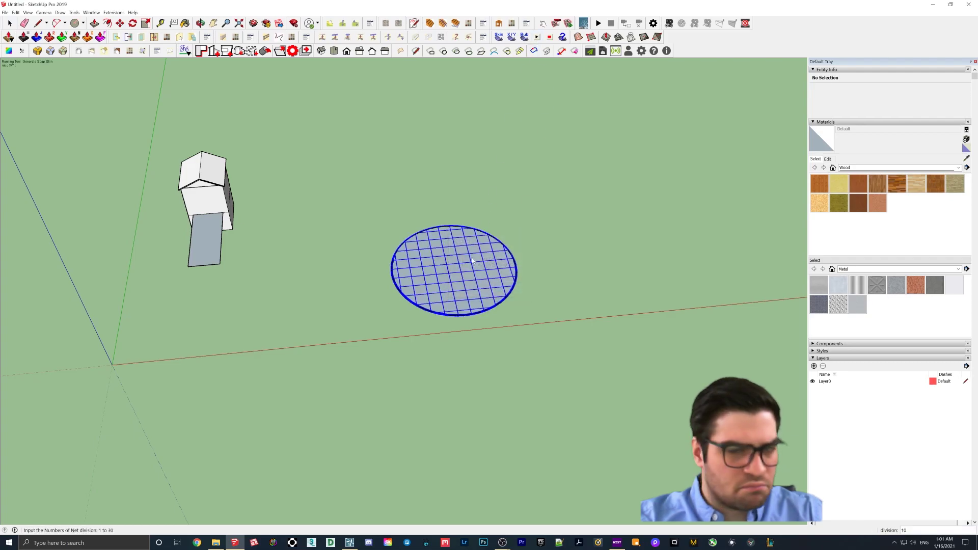
pyautogui.moveTo(473, 261); pyautogui.dragTo(448, 262, button='middle')
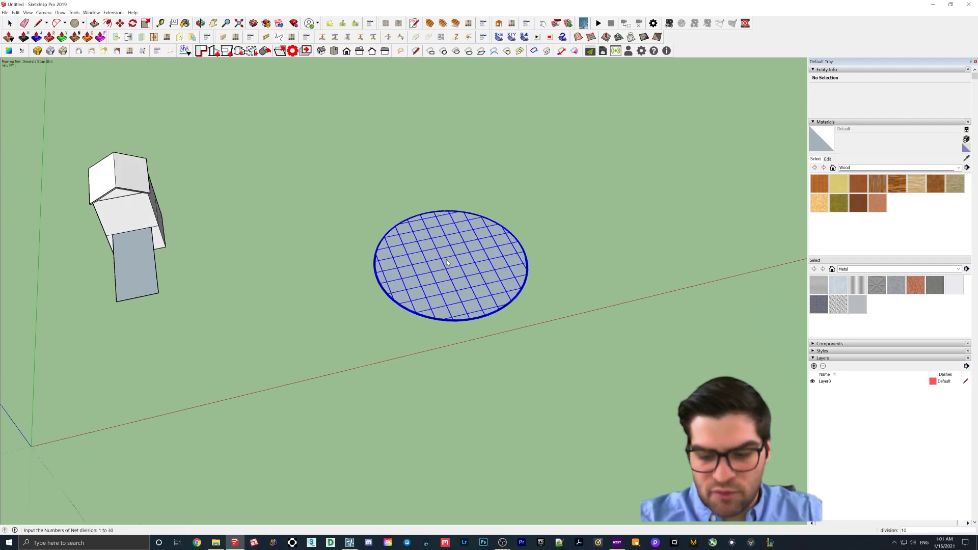
pyautogui.press('Return')
pyautogui.scroll(2, 451, 261)
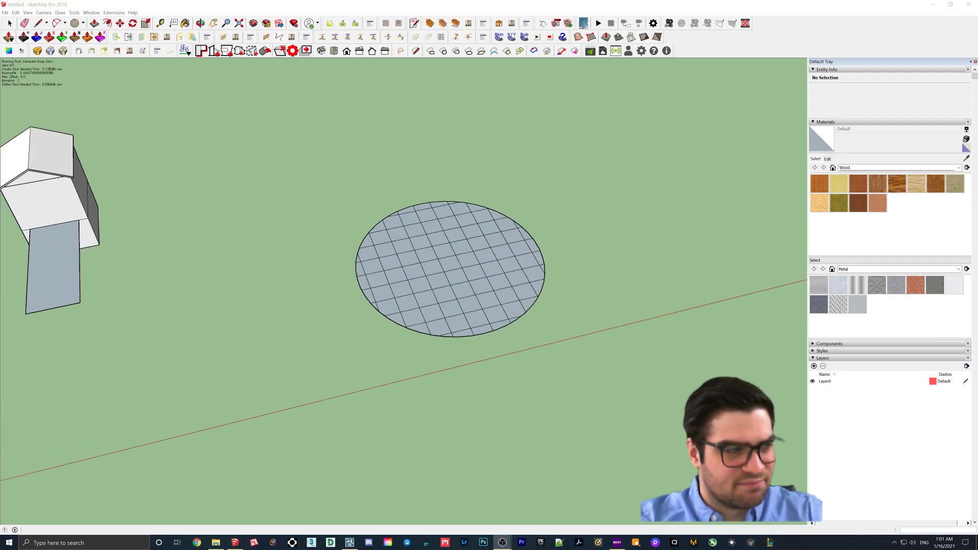
pyautogui.scroll(-1, 429, 289)
pyautogui.moveTo(429, 289); pyautogui.dragTo(432, 282, button='middle')
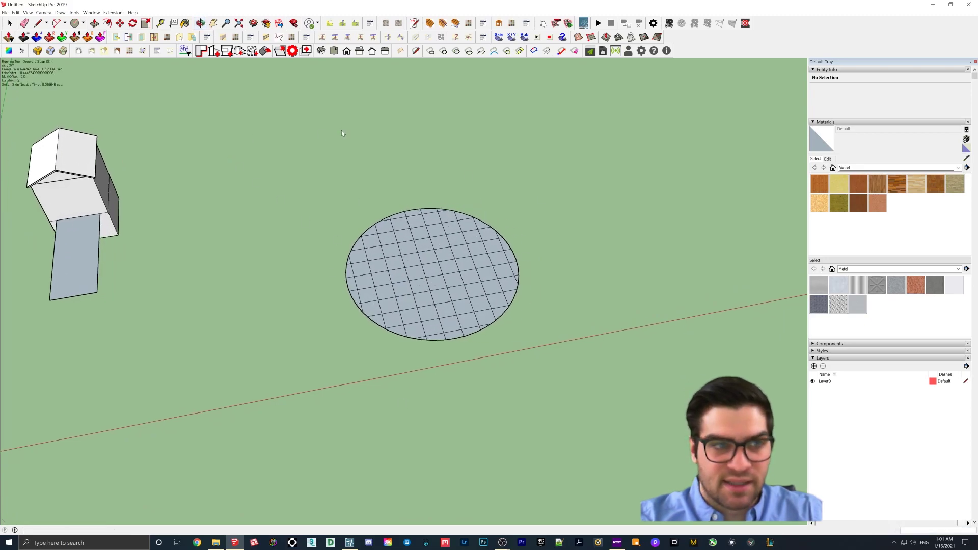
pyautogui.moveTo(417, 280); pyautogui.dragTo(407, 300, button='middle')
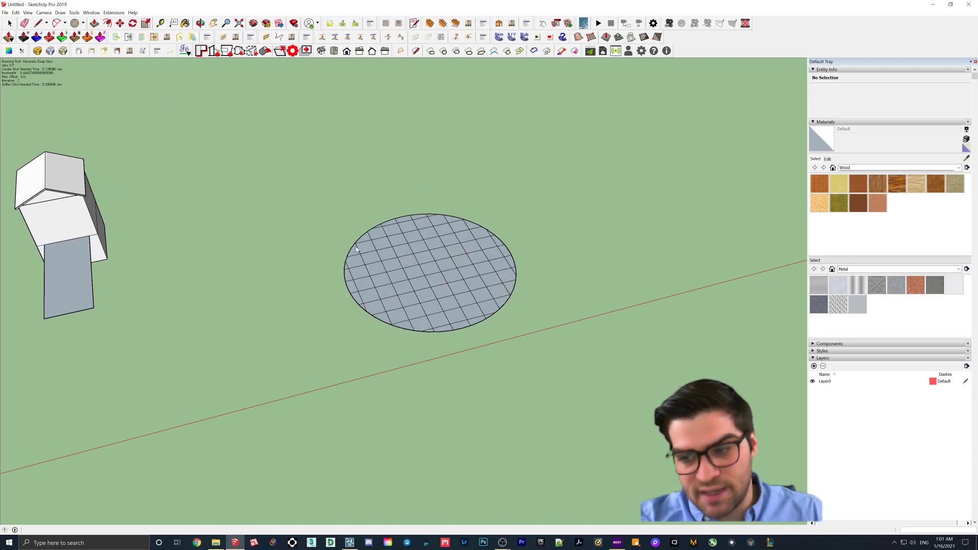
pyautogui.moveTo(488, 284); pyautogui.dragTo(474, 301, button='middle')
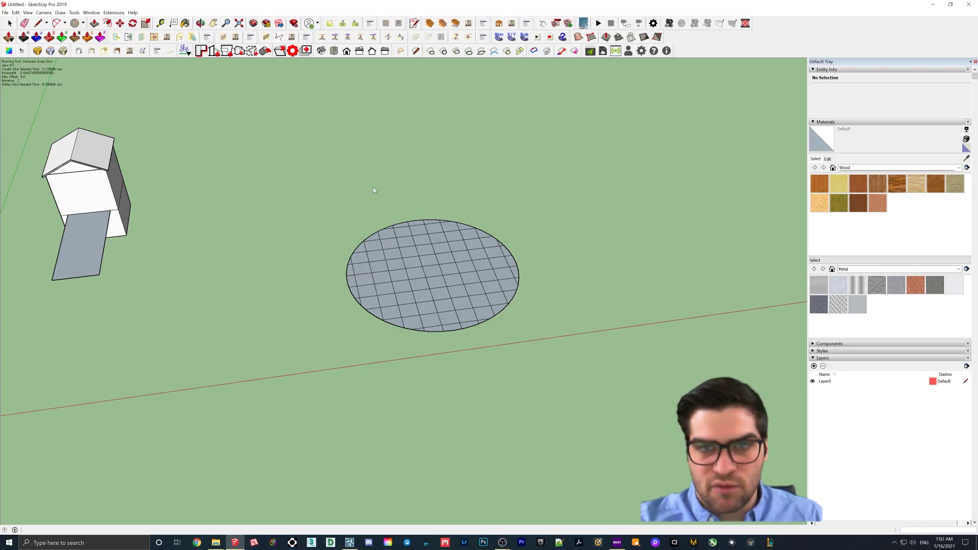
# - Try to edit the circular soap skin's ratio and select its group
pyautogui.click(512, 37)
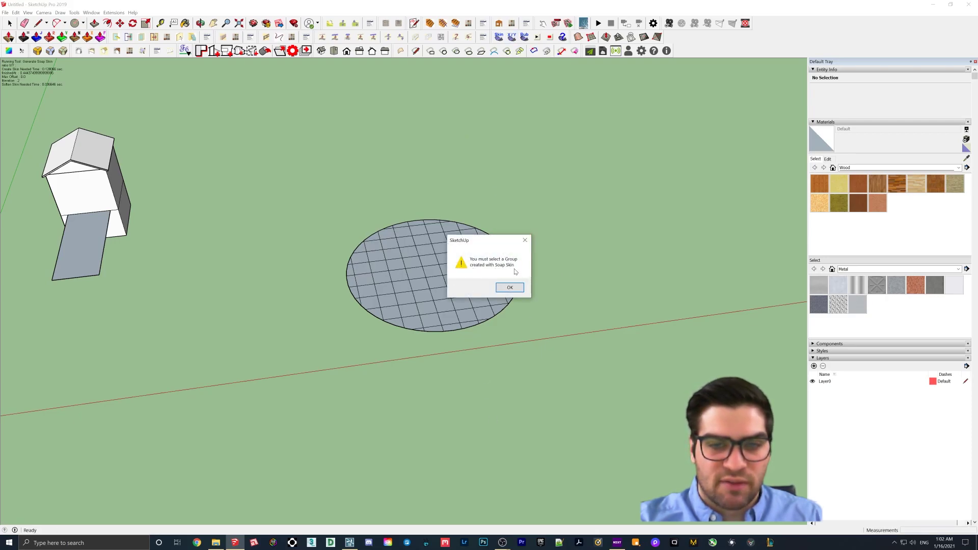
pyautogui.click(508, 288)
pyautogui.click(441, 259)
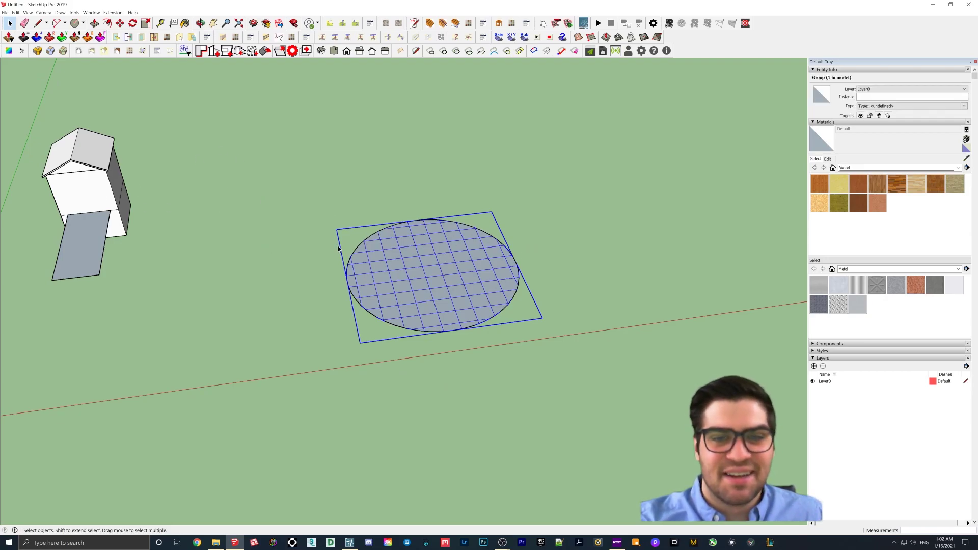
# - Reverse the orientation of all faces inside the circular soap skin group
pyautogui.moveTo(425, 234); pyautogui.dragTo(466, 237, button='middle')
pyautogui.moveTo(435, 292); pyautogui.dragTo(420, 203, button='middle')
pyautogui.tripleClick(424, 278)
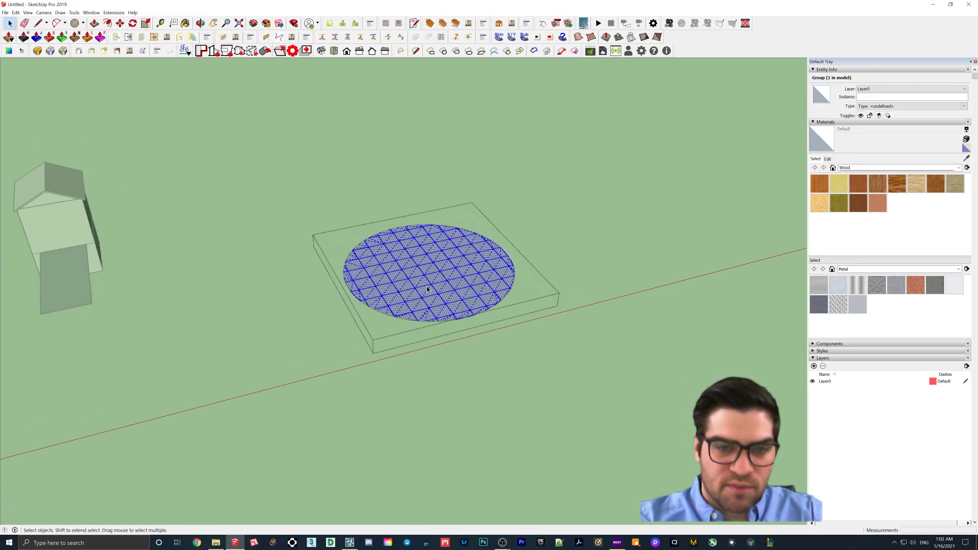
pyautogui.rightClick(401, 263)
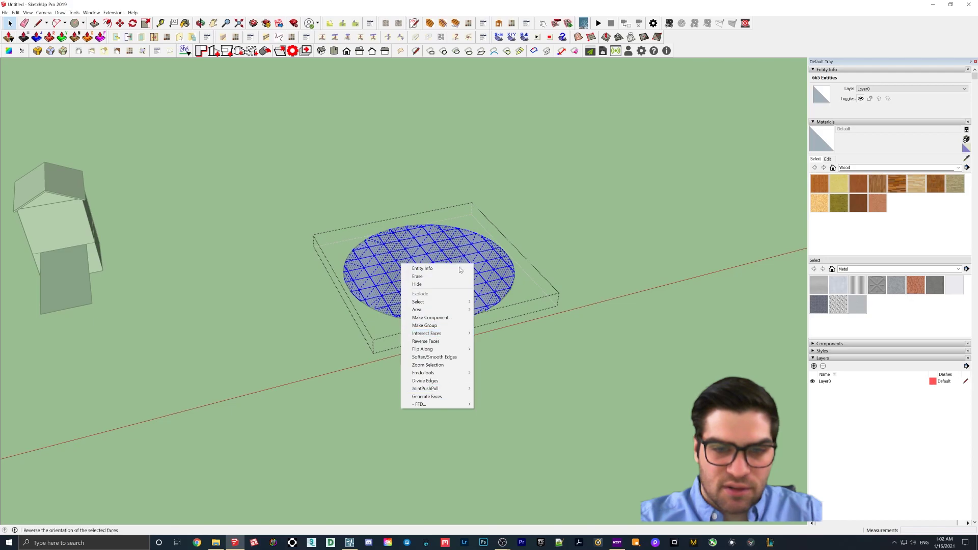
pyautogui.click(440, 343)
pyautogui.click(496, 208)
pyautogui.click(540, 259)
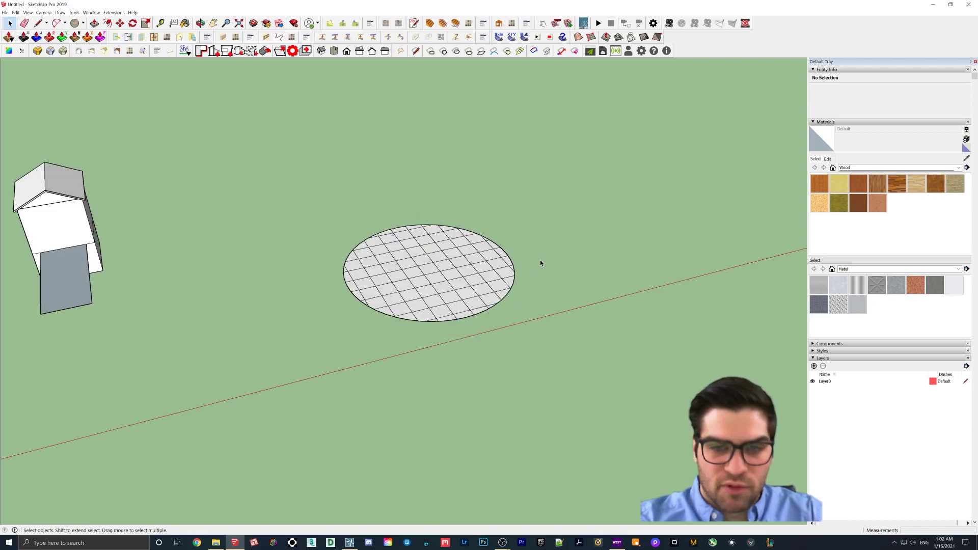
# - Generate a Soap Bubble from the circular skin group with a pressure of 5
pyautogui.click(424, 269)
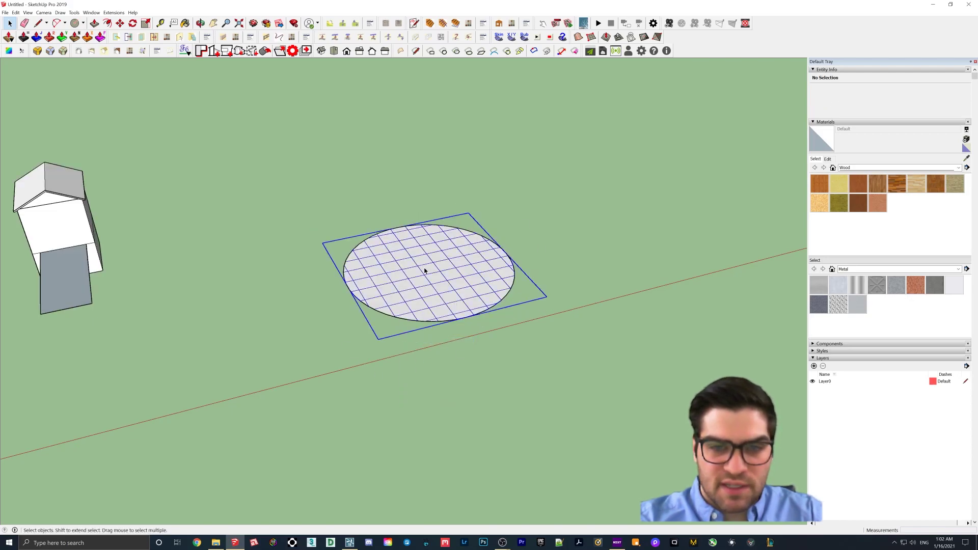
pyautogui.click(525, 40)
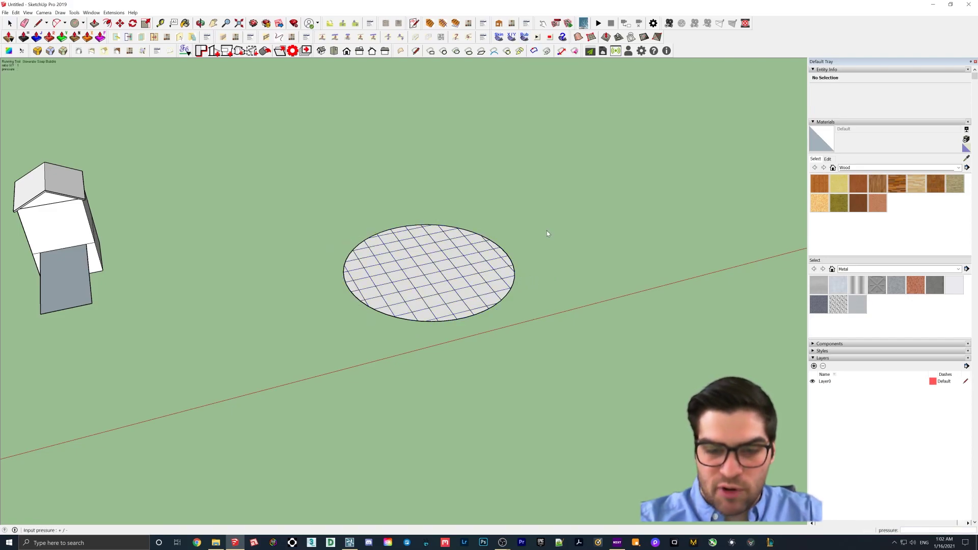
pyautogui.write('5')
pyautogui.press('Return')
pyautogui.moveTo(411, 267); pyautogui.dragTo(519, 304, button='middle')
pyautogui.scroll(3, 398, 258)
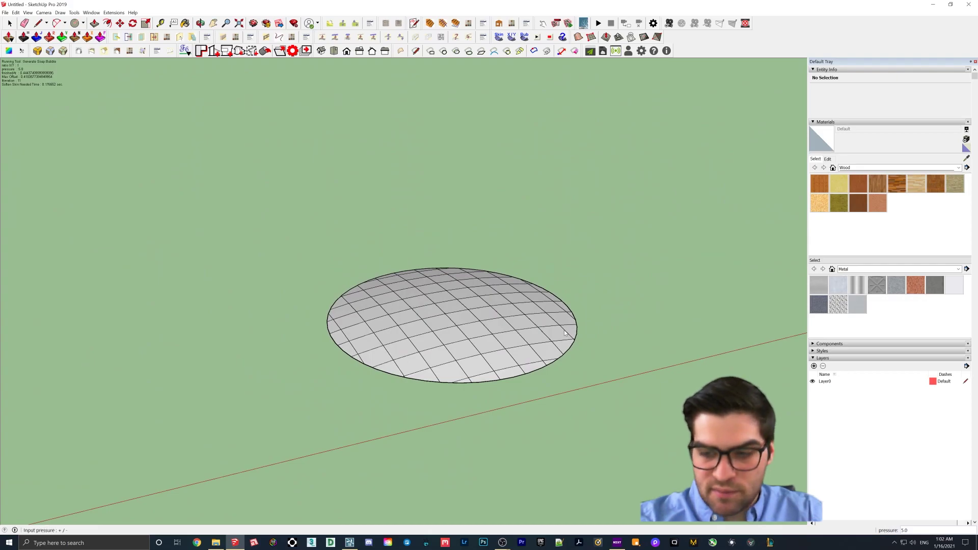
# - Set the soap bubble's pressure to -5 so that the skin curves the opposite way
pyautogui.press('Return')
pyautogui.moveTo(535, 324); pyautogui.dragTo(440, 381, button='middle')
pyautogui.write('-10')
pyautogui.press('Return')
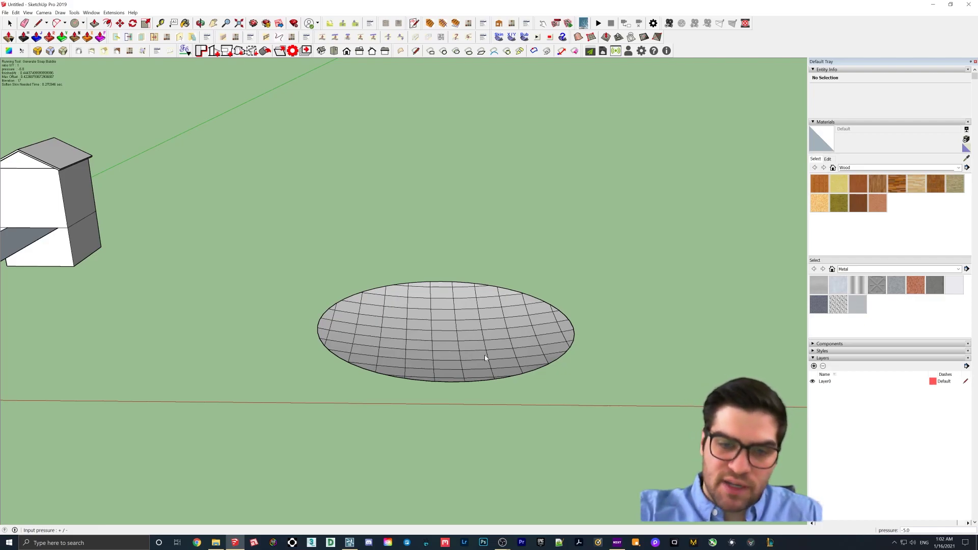
pyautogui.moveTo(483, 346); pyautogui.dragTo(455, 380, button='middle')
pyautogui.moveTo(442, 259); pyautogui.dragTo(497, 206, button='middle')
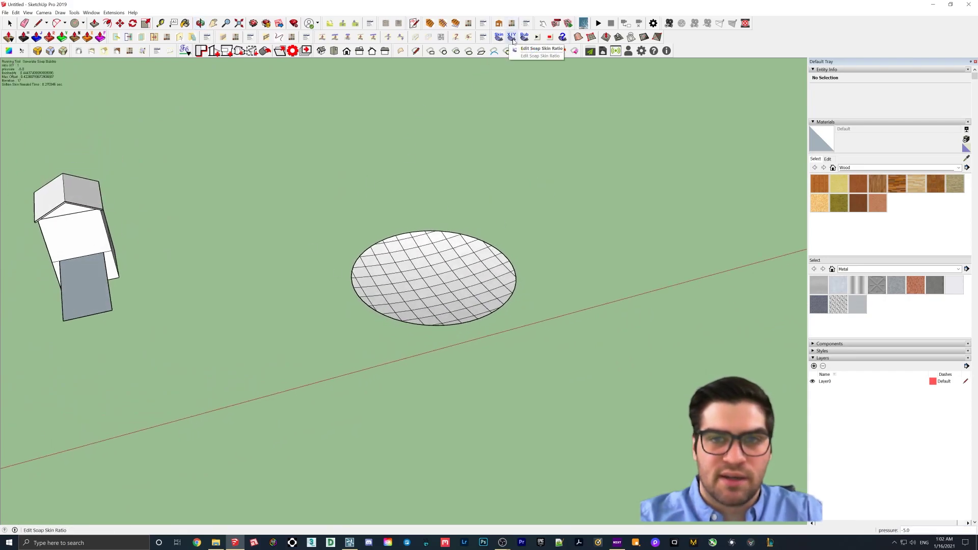
# - Delete the circular soap skin group together with the remaining circle outline
pyautogui.click(520, 51)
pyautogui.click(509, 287)
pyautogui.click(454, 287)
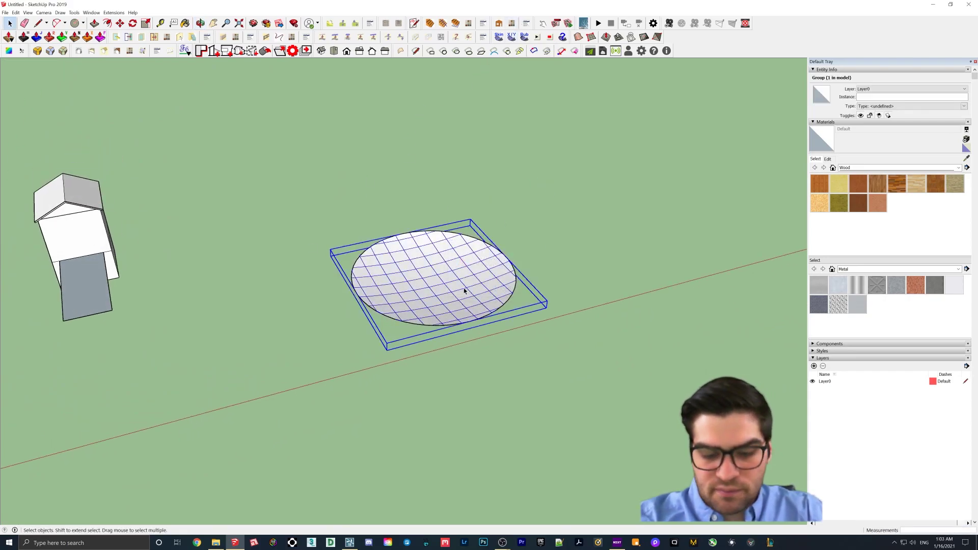
pyautogui.press('Delete')
pyautogui.moveTo(328, 211); pyautogui.dragTo(598, 383)
pyautogui.press('Delete')
# - Draw connected lines from the origin to the slab's near outer corner, along the slab to the house, and along the floor line to its rear corner
pyautogui.moveTo(387, 328); pyautogui.dragTo(307, 345, button='middle')
pyautogui.moveTo(433, 318); pyautogui.dragTo(450, 316, button='middle')
pyautogui.scroll(1, 451, 317)
pyautogui.click(421, 238)
pyautogui.click(421, 237)
pyautogui.scroll(3, 431, 270)
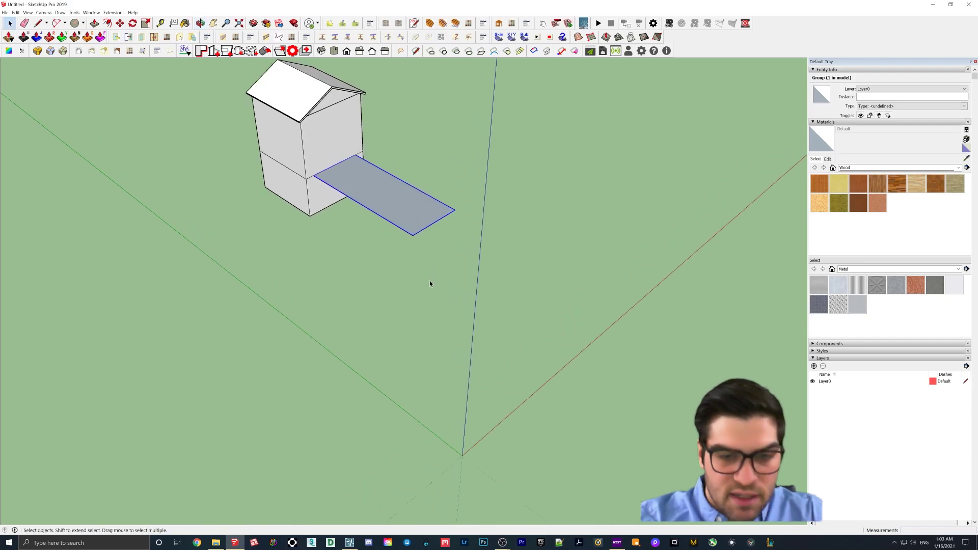
pyautogui.press('l')
pyautogui.click(438, 464)
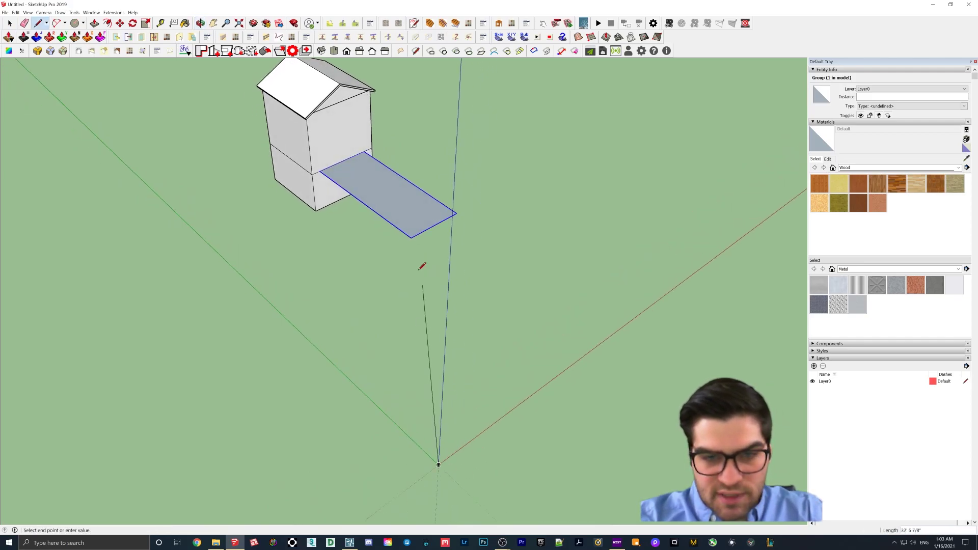
pyautogui.click(411, 238)
pyautogui.click(312, 174)
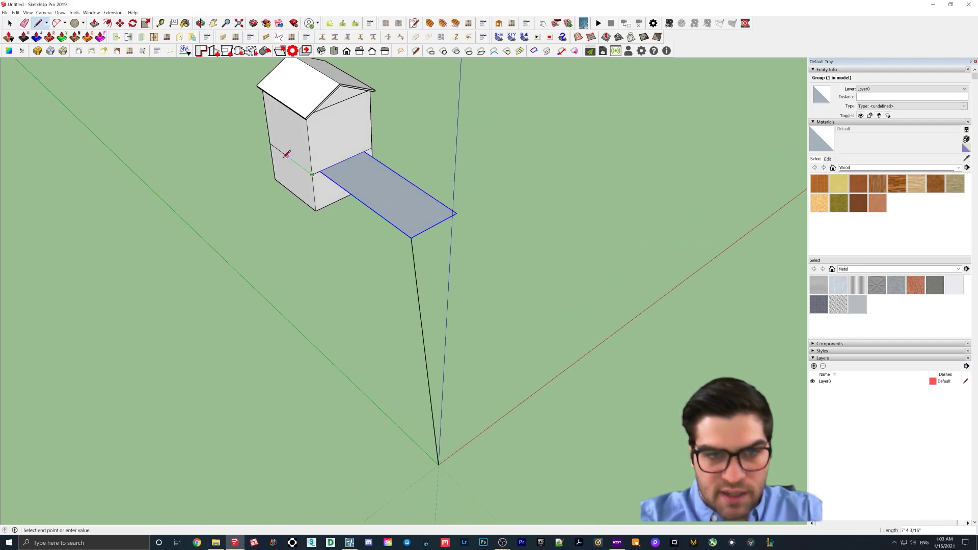
pyautogui.click(271, 143)
# - Draw a line from the origin along the green axis past the house and a vertical line about 5' 6" tall at its end
pyautogui.moveTo(271, 143); pyautogui.dragTo(629, 303, button='middle')
pyautogui.scroll(-2, 629, 303)
pyautogui.click(755, 306)
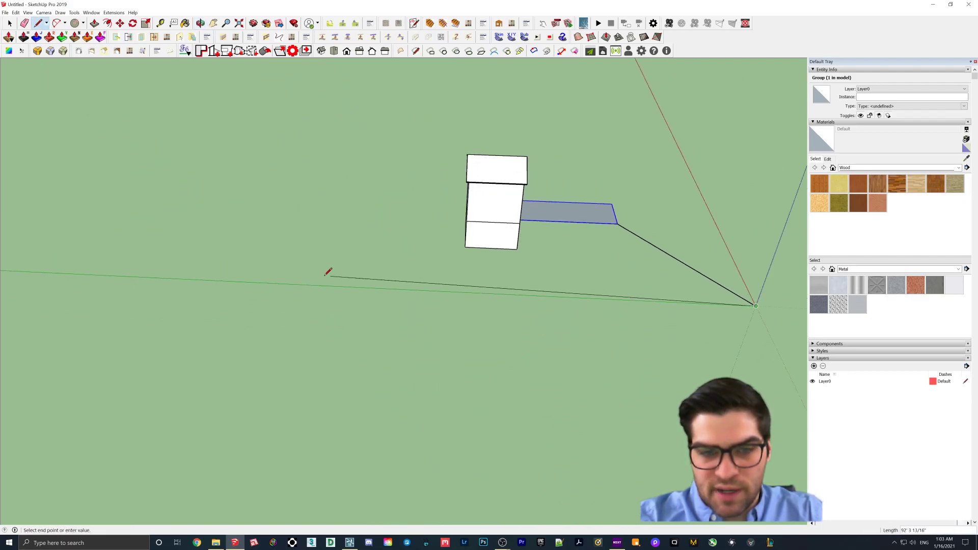
pyautogui.click(270, 282)
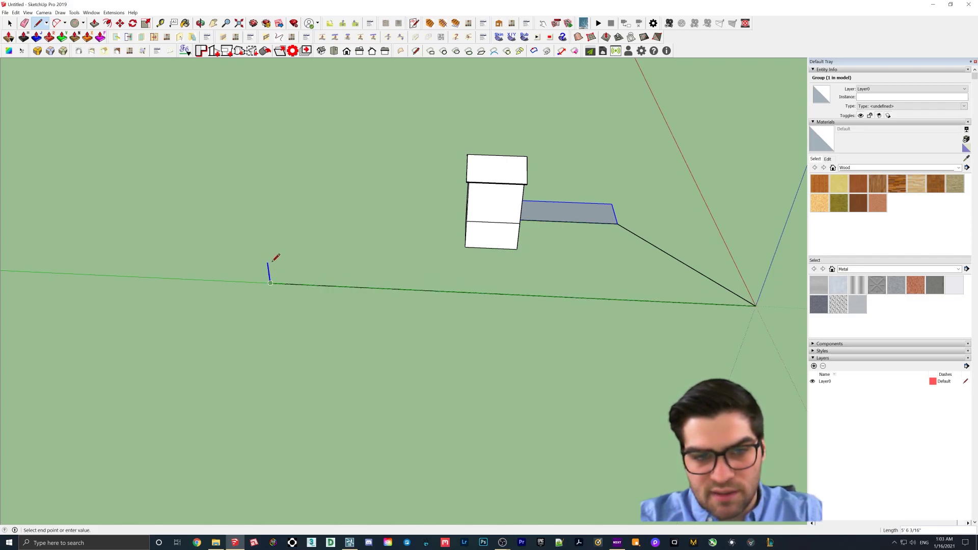
pyautogui.click(268, 263)
# - Connect the house's rear floor-line corner to the far end of the green-axis line and erase the vertical and sloped helper lines
pyautogui.moveTo(756, 306); pyautogui.dragTo(583, 234, button='middle')
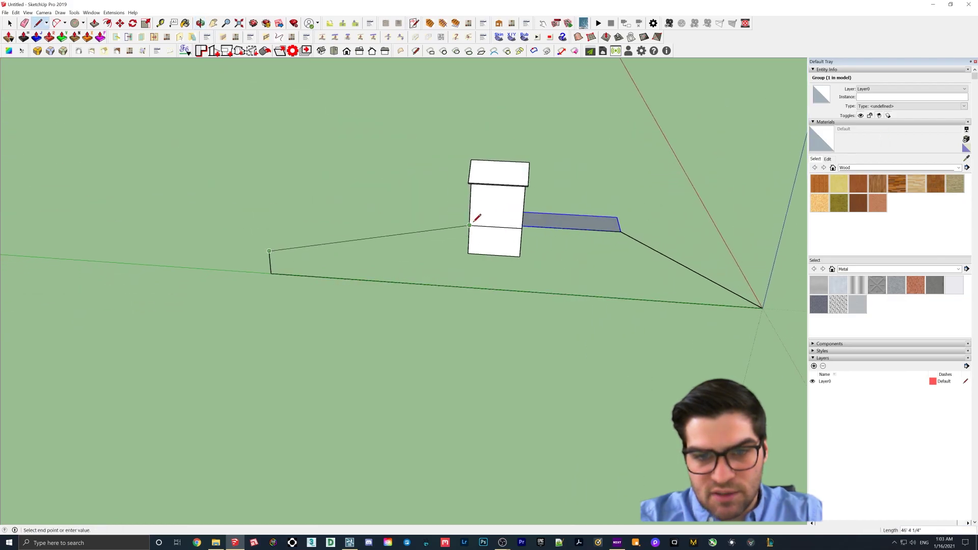
pyautogui.moveTo(474, 221); pyautogui.dragTo(403, 232, button='middle')
pyautogui.click(403, 232)
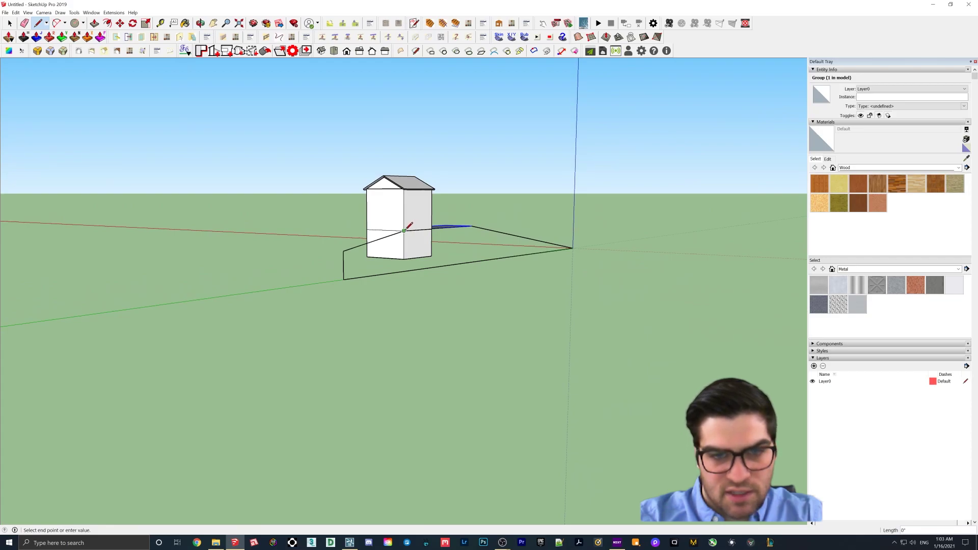
pyautogui.click(344, 280)
pyautogui.press('e')
pyautogui.moveTo(344, 258); pyautogui.dragTo(356, 239)
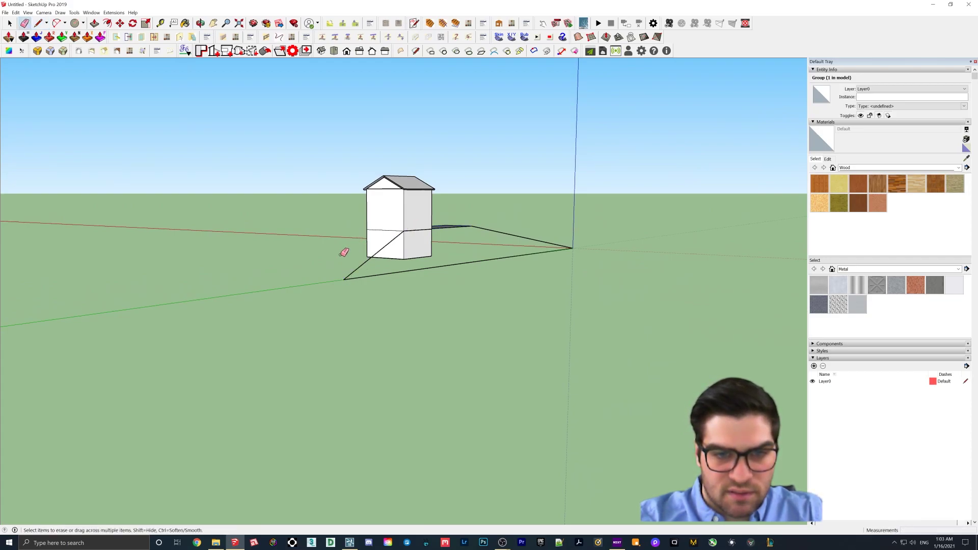
# - Draw a line from the green-axis line's far end in the red-axis direction and a vertical line about 14' 6" tall at its end
pyautogui.moveTo(331, 259)
pyautogui.mouseDown(button='middle')
pyautogui.moveTo(406, 314)
pyautogui.moveTo(337, 361)
pyautogui.moveTo(356, 367)
pyautogui.mouseUp(button='middle')
pyautogui.press('l')
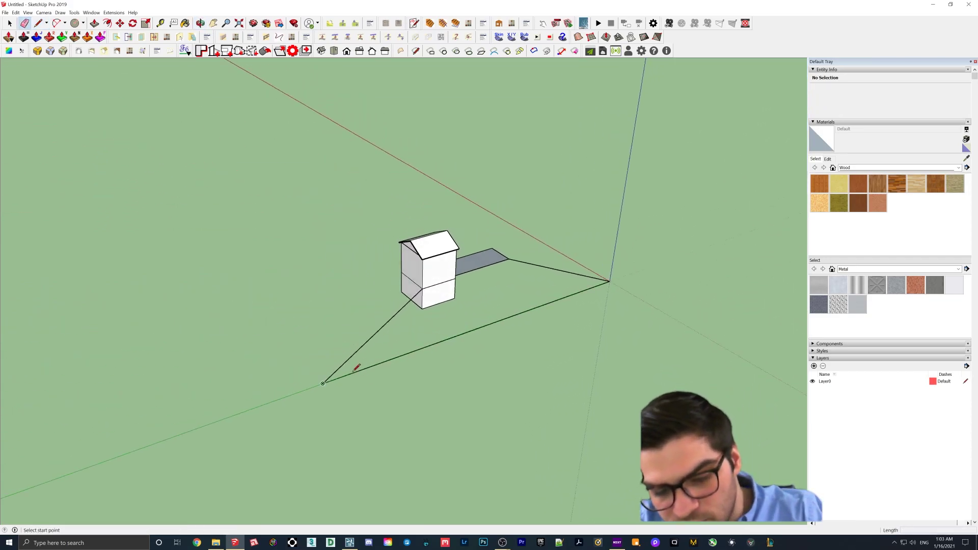
pyautogui.click(322, 384)
pyautogui.click(232, 275)
pyautogui.moveTo(230, 240); pyautogui.dragTo(402, 168, button='middle')
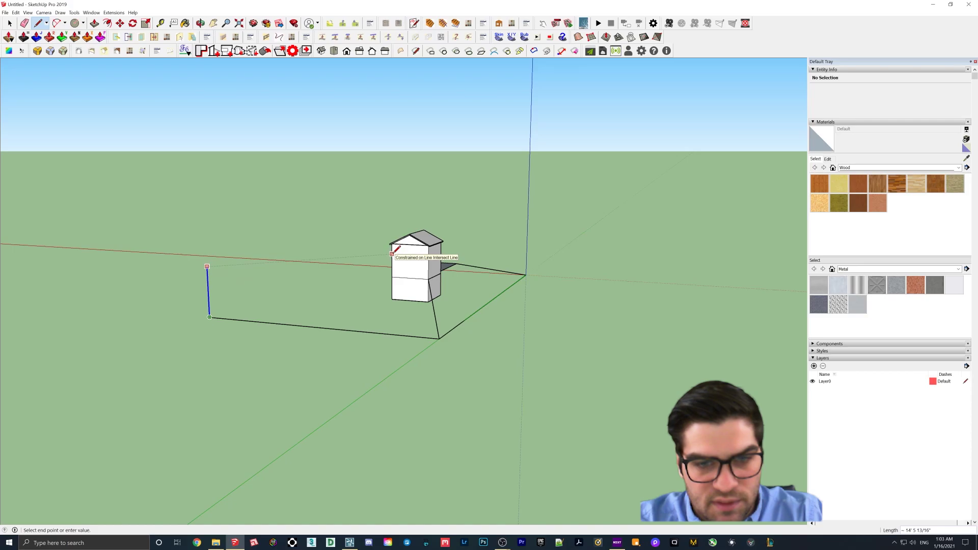
pyautogui.click(392, 253)
# - Connect the vertical line's top to the house's other rear floor-line corner and the green-axis line's end, and erase the vertical and ground helper lines
pyautogui.moveTo(392, 253); pyautogui.dragTo(392, 280, button='middle')
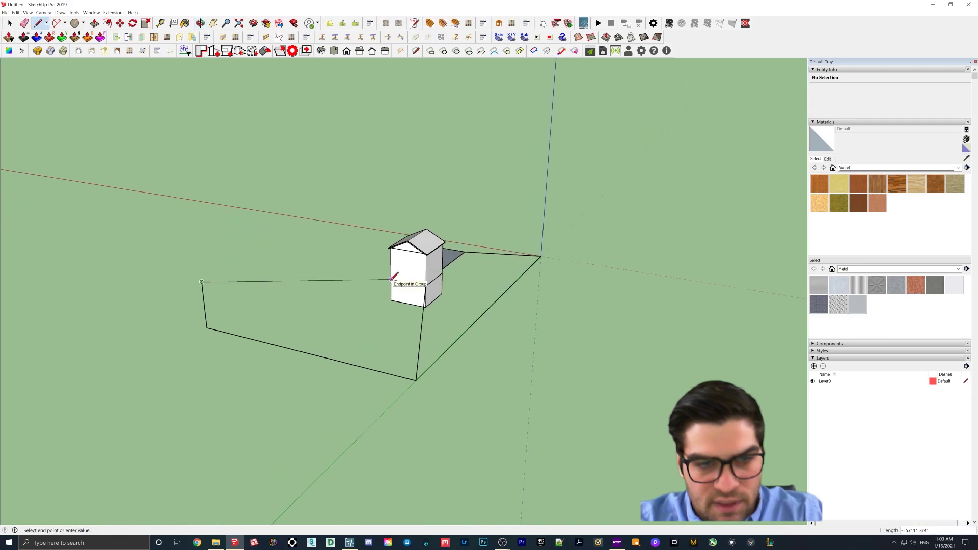
pyautogui.click(393, 278)
pyautogui.click(415, 380)
pyautogui.click(202, 282)
pyautogui.press('e')
pyautogui.moveTo(199, 305); pyautogui.dragTo(255, 353)
pyautogui.scroll(-1, 322, 390)
pyautogui.moveTo(326, 387); pyautogui.dragTo(400, 382, button='middle')
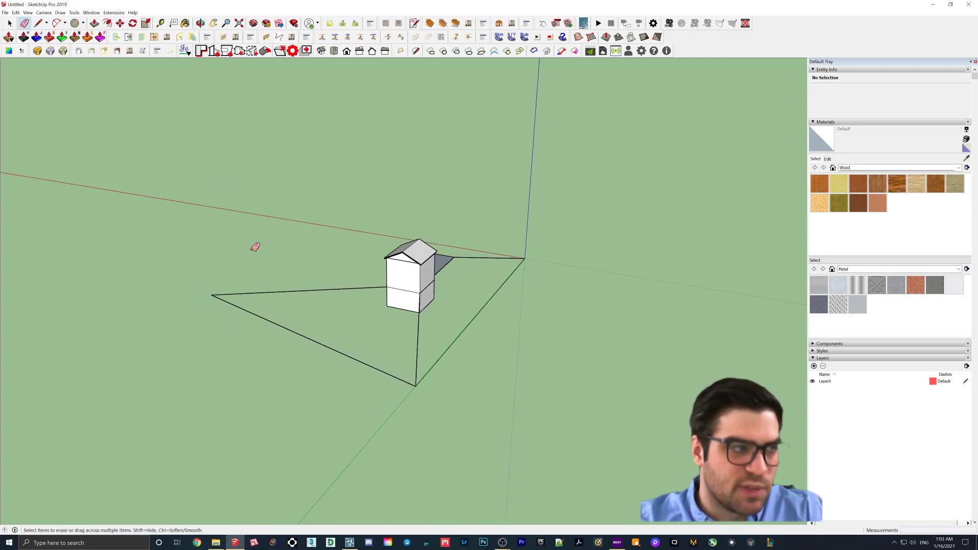
# - Draw a line from the origin along the red axis past the slab and a short vertical line at its end
pyautogui.moveTo(254, 247); pyautogui.dragTo(291, 327, button='middle')
pyautogui.press('l')
pyautogui.click(322, 364)
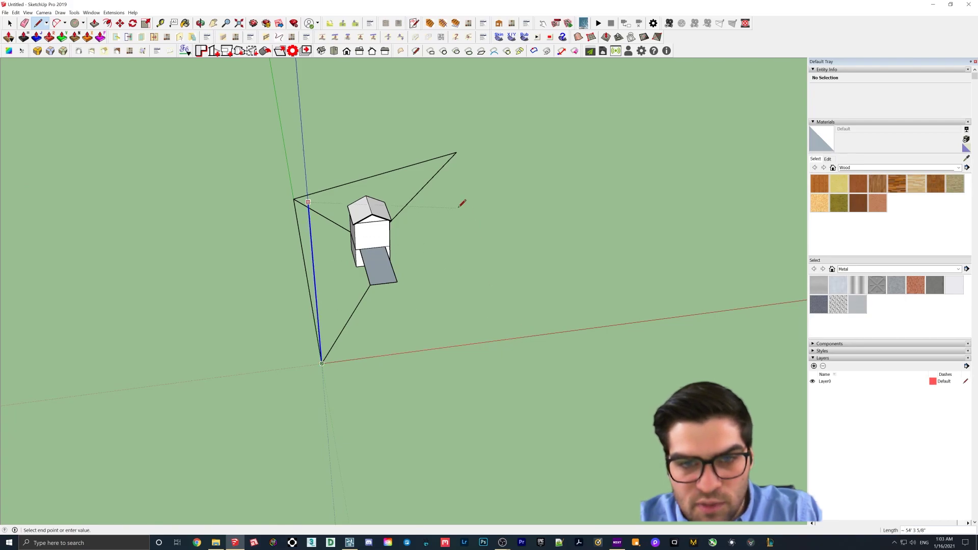
pyautogui.press('Right')
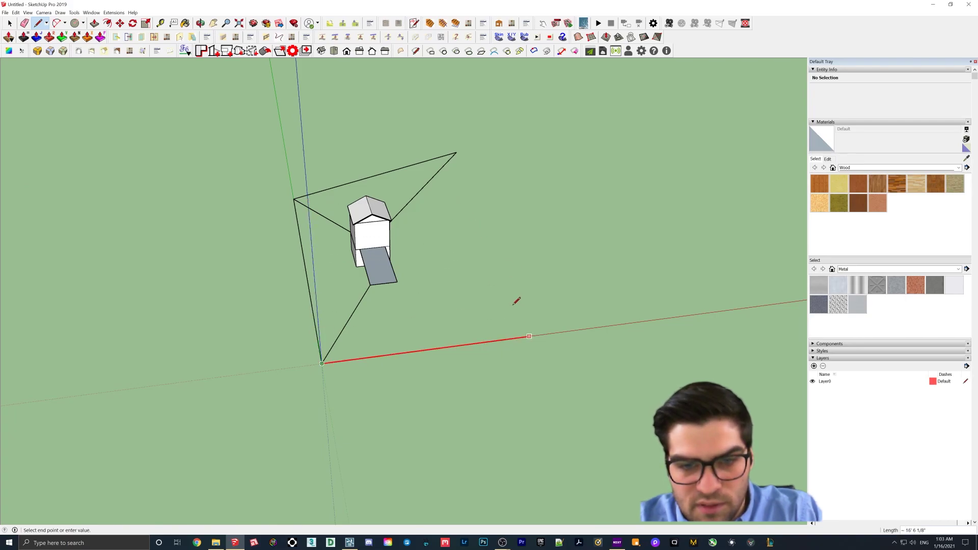
pyautogui.click(457, 150)
pyautogui.press('Up')
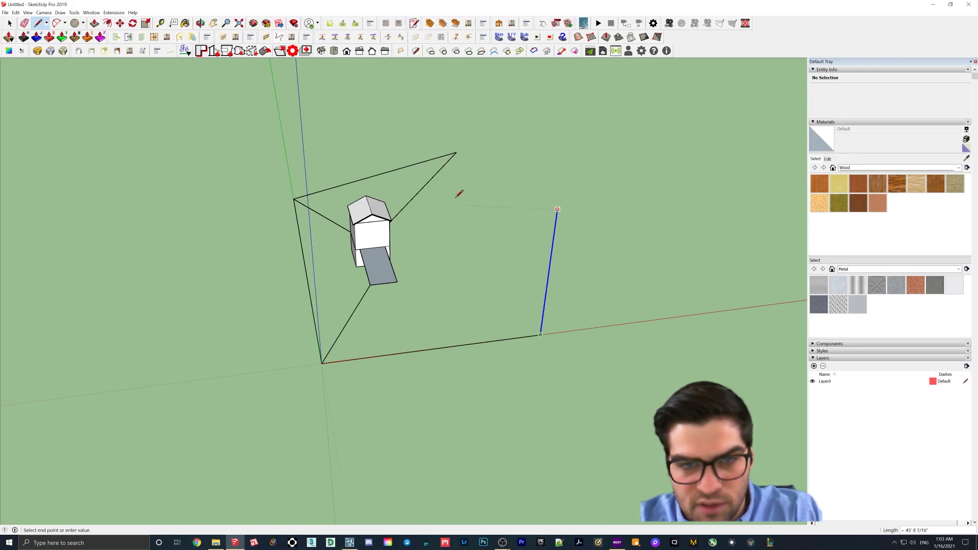
pyautogui.click(439, 171)
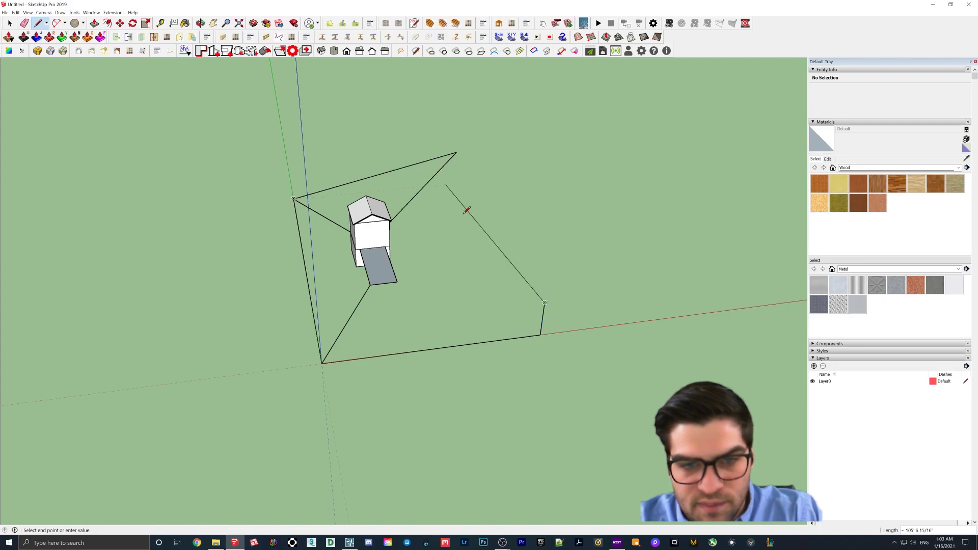
# - Connect the vertical line's top to the slab's front corner and the origin, and erase the vertical and ground helper lines
pyautogui.click(398, 282)
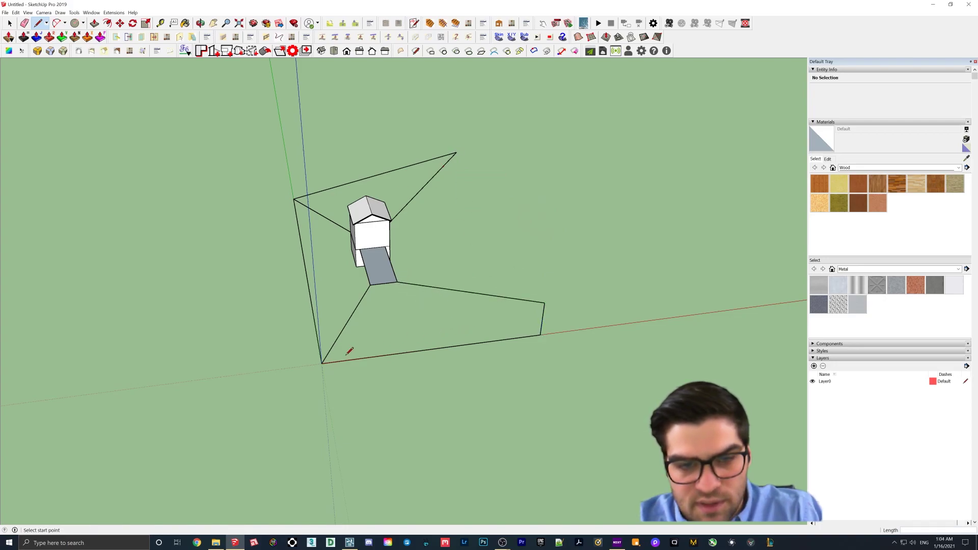
pyautogui.click(321, 363)
pyautogui.click(545, 302)
pyautogui.press('e')
pyautogui.moveTo(509, 339); pyautogui.dragTo(580, 309)
# - Close the outer boundary with a line joining the red-axis side's raised corner to the raised corner behind the house
pyautogui.press('l')
pyautogui.moveTo(580, 308); pyautogui.dragTo(409, 321, button='middle')
pyautogui.click(430, 377)
pyautogui.click(588, 188)
pyautogui.moveTo(466, 289); pyautogui.dragTo(130, 72, button='middle')
pyautogui.moveTo(474, 285)
pyautogui.mouseDown(button='middle')
pyautogui.moveTo(492, 252)
pyautogui.moveTo(371, 269)
pyautogui.moveTo(426, 294)
pyautogui.moveTo(466, 296)
pyautogui.mouseUp(button='middle')
pyautogui.moveTo(368, 226); pyautogui.dragTo(275, 254, button='middle')
pyautogui.moveTo(354, 273); pyautogui.dragTo(244, 286, button='middle')
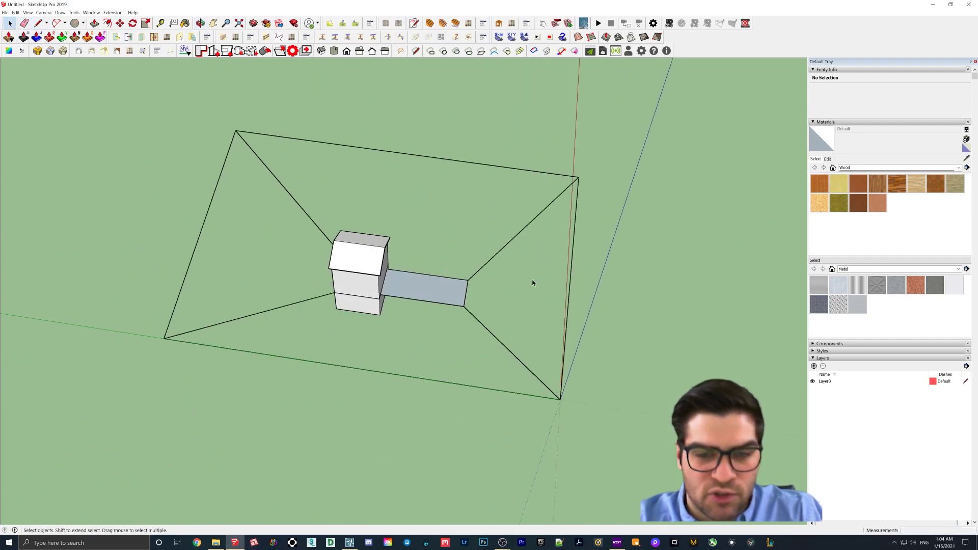
# - Select the closed loop of edges along the green-axis side, through the house's floor line, the slab's long edge and both sloped lines
pyautogui.moveTo(524, 279); pyautogui.dragTo(527, 253, button='middle')
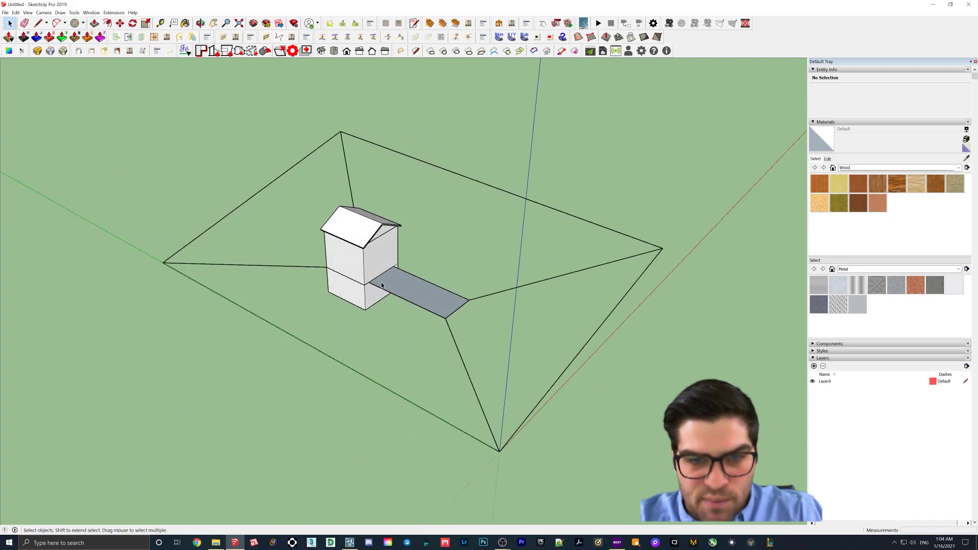
pyautogui.moveTo(434, 279); pyautogui.dragTo(466, 379, button='middle')
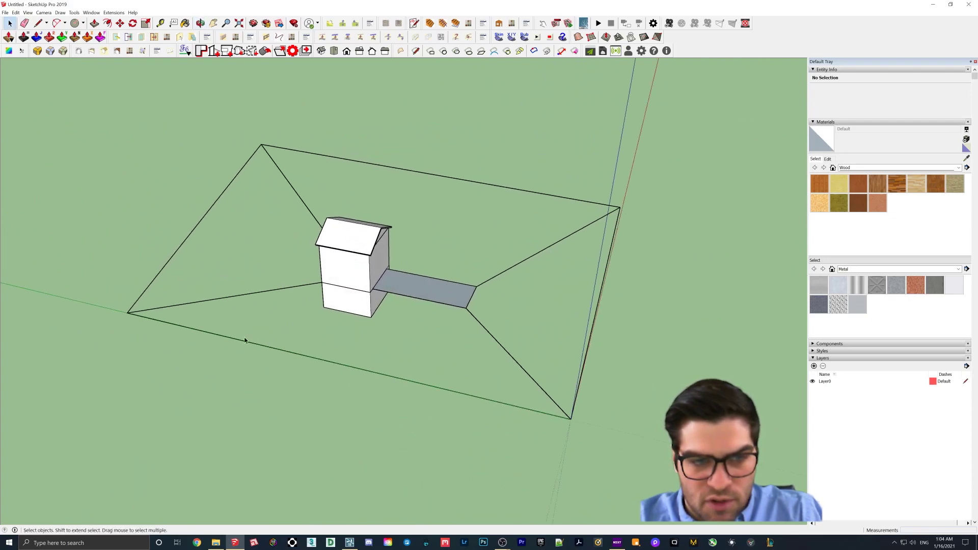
pyautogui.keyDown('shift'); pyautogui.click(186, 304); pyautogui.keyUp('shift')
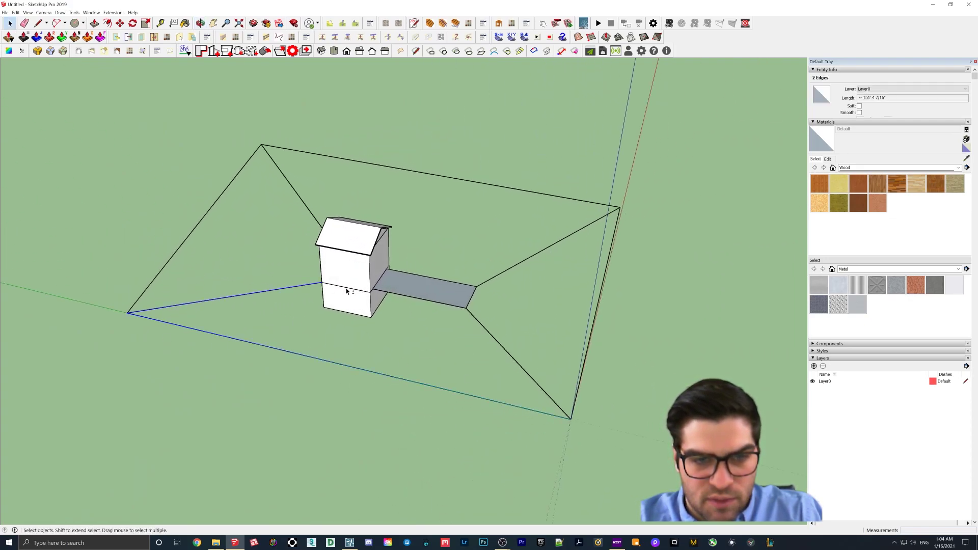
pyautogui.keyDown('shift'); pyautogui.click(374, 291); pyautogui.keyUp('shift')
pyautogui.keyDown('shift'); pyautogui.click(418, 298); pyautogui.keyUp('shift')
pyautogui.keyDown('shift'); pyautogui.click(525, 396); pyautogui.keyUp('shift')
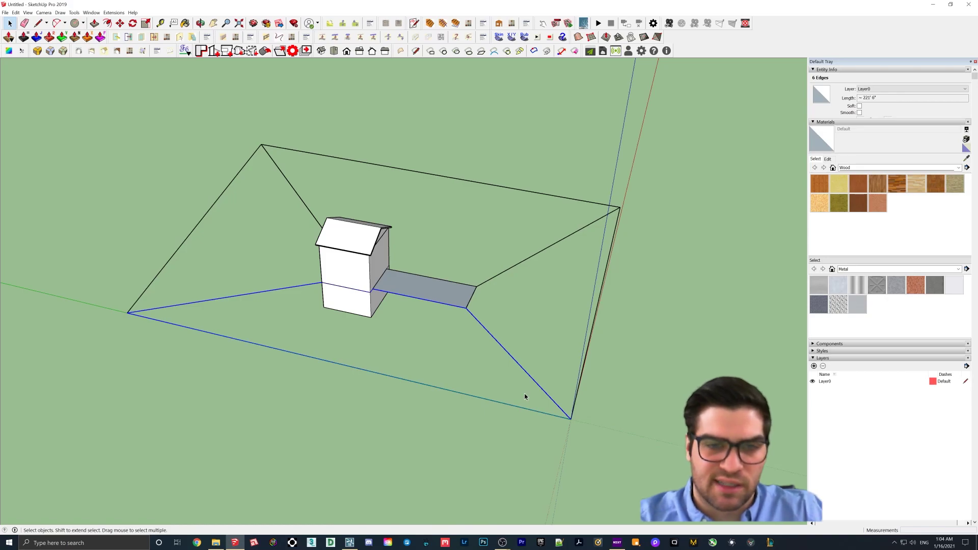
pyautogui.moveTo(395, 308)
pyautogui.mouseDown(button='middle')
pyautogui.moveTo(354, 338)
pyautogui.moveTo(408, 321)
pyautogui.mouseUp(button='middle')
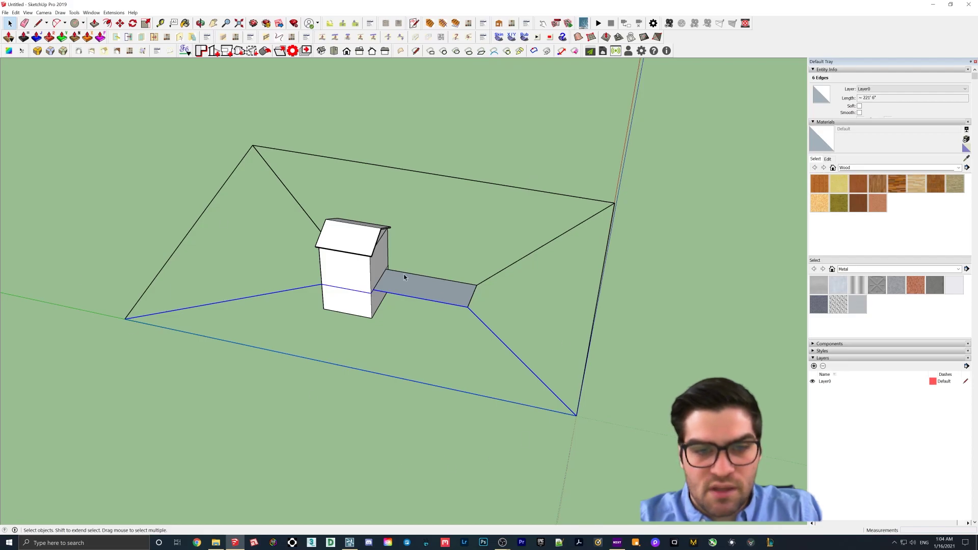
# - Generate a soap skin from the selected green-axis-side loop with a net division of 50
pyautogui.click(499, 37)
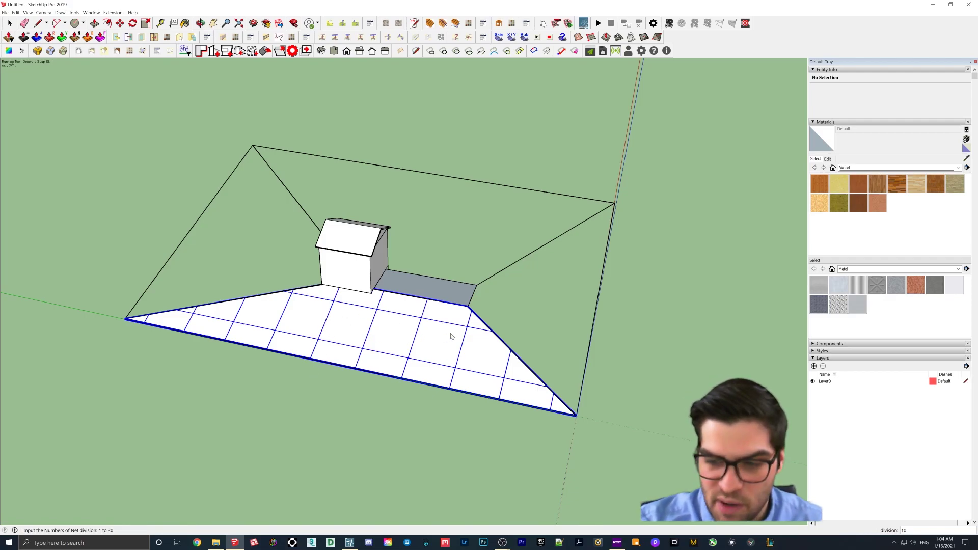
pyautogui.write('50')
pyautogui.press('Return')
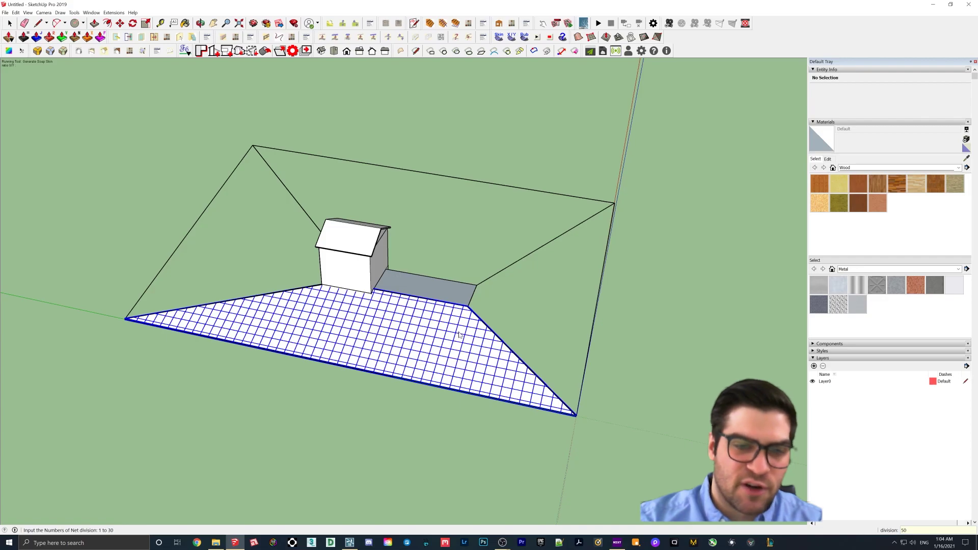
pyautogui.press('Return')
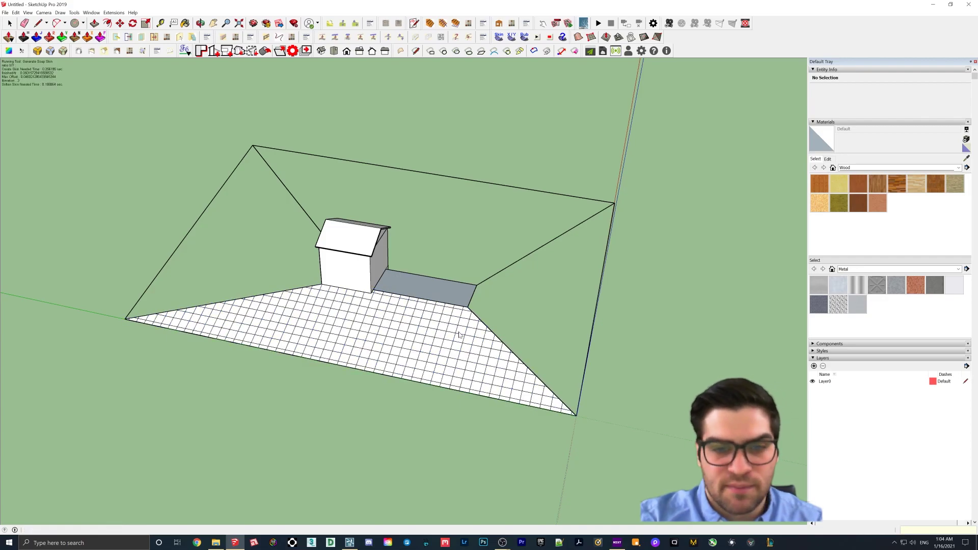
pyautogui.moveTo(455, 353); pyautogui.dragTo(369, 320, button='middle')
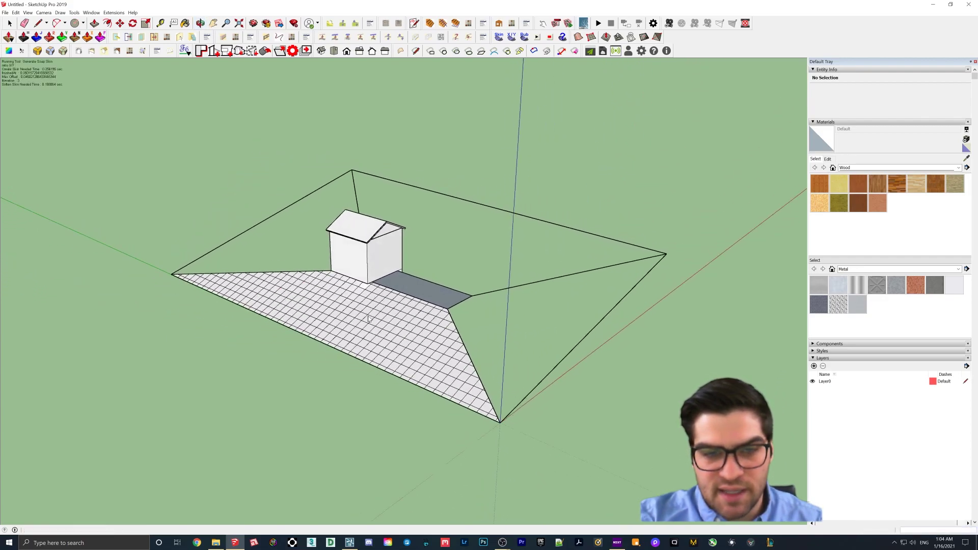
pyautogui.click(525, 36)
pyautogui.click(510, 288)
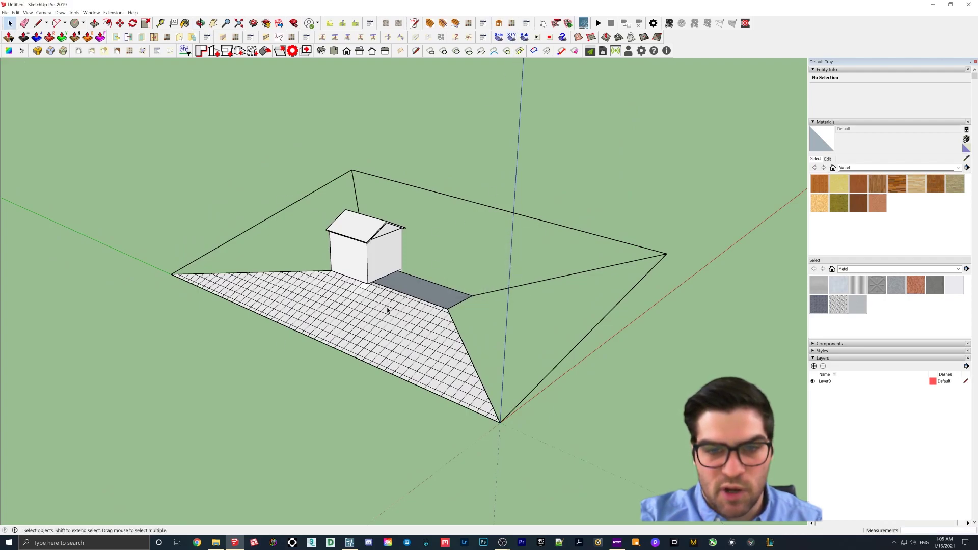
pyautogui.click(337, 308)
pyautogui.moveTo(336, 307); pyautogui.dragTo(448, 410, button='middle')
pyautogui.click(442, 315)
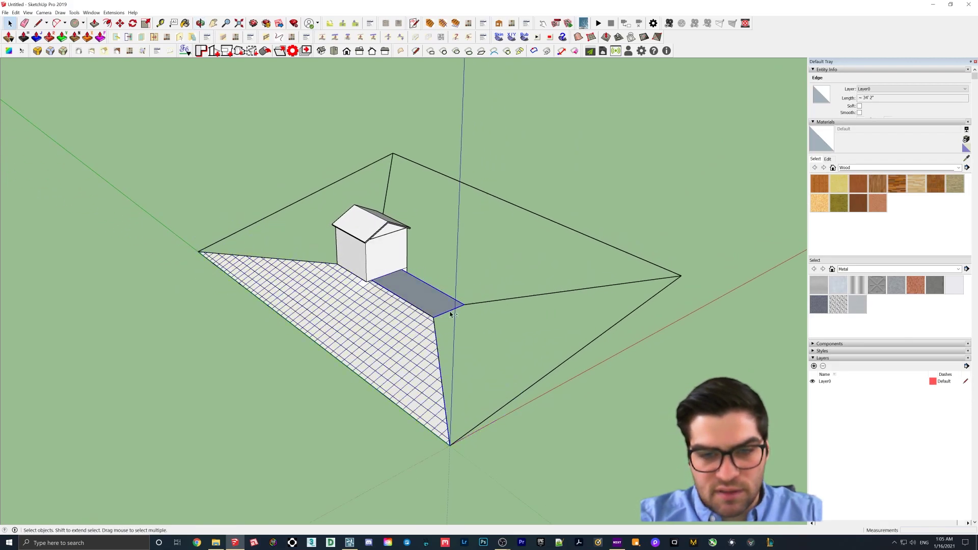
pyautogui.keyDown('shift'); pyautogui.click(469, 307); pyautogui.keyUp('shift')
pyautogui.moveTo(456, 313); pyautogui.dragTo(402, 326, button='middle')
pyautogui.press('l')
pyautogui.click(395, 328)
pyautogui.press('space')
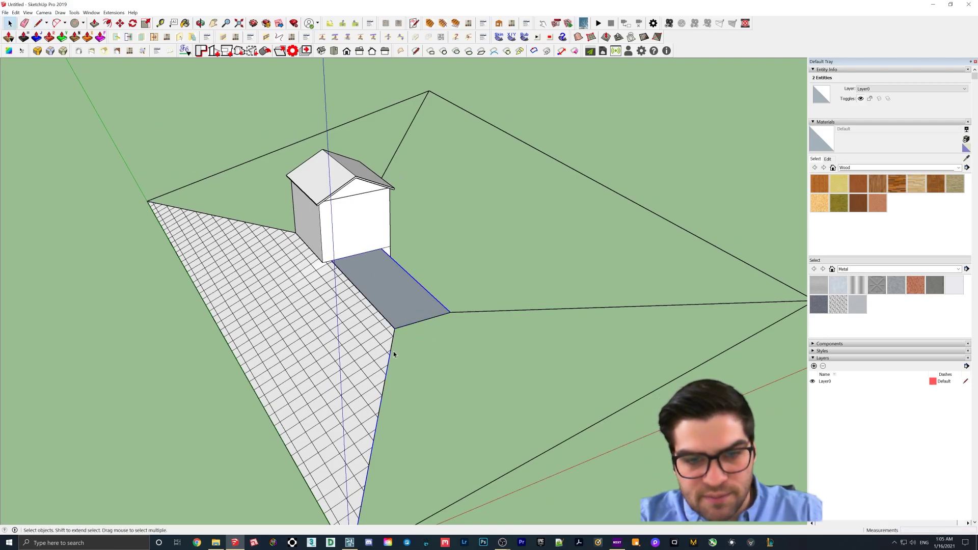
# - Select the four-edge loop on the red-axis side, formed by the slab's end edge, both sloped lines and the outer boundary
pyautogui.click(391, 352)
pyautogui.keyDown('shift'); pyautogui.click(455, 312); pyautogui.keyUp('shift')
pyautogui.keyDown('shift'); pyautogui.click(431, 318); pyautogui.keyUp('shift')
pyautogui.scroll(-3, 539, 393)
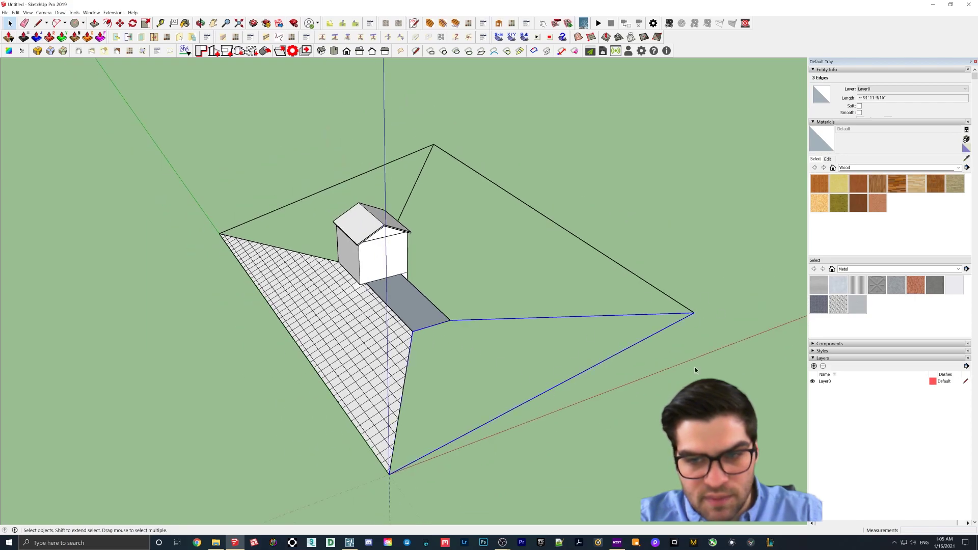
pyautogui.moveTo(669, 380); pyautogui.dragTo(724, 374, button='middle')
# - Generate a soap skin from the selected red-axis-side loop with a net division of 50
pyautogui.click(499, 38)
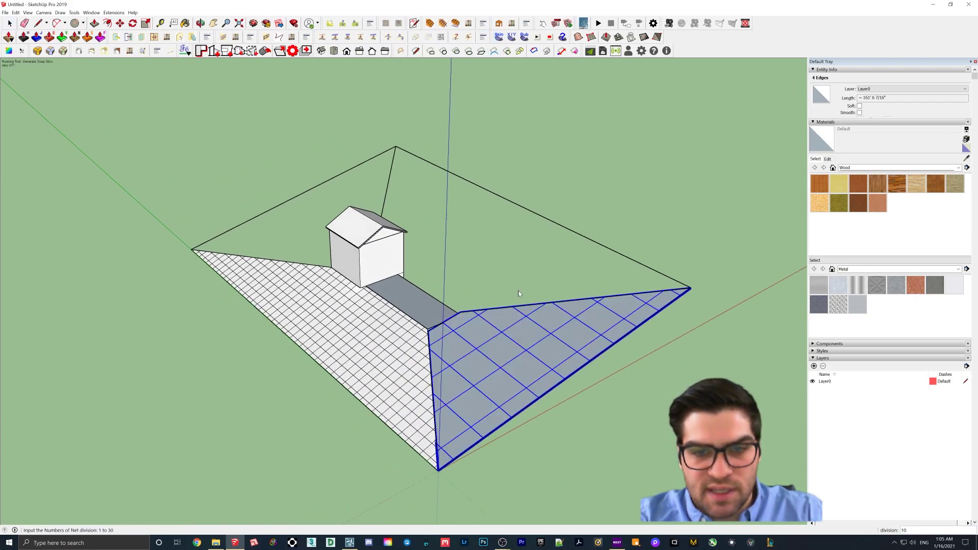
pyautogui.write('2')
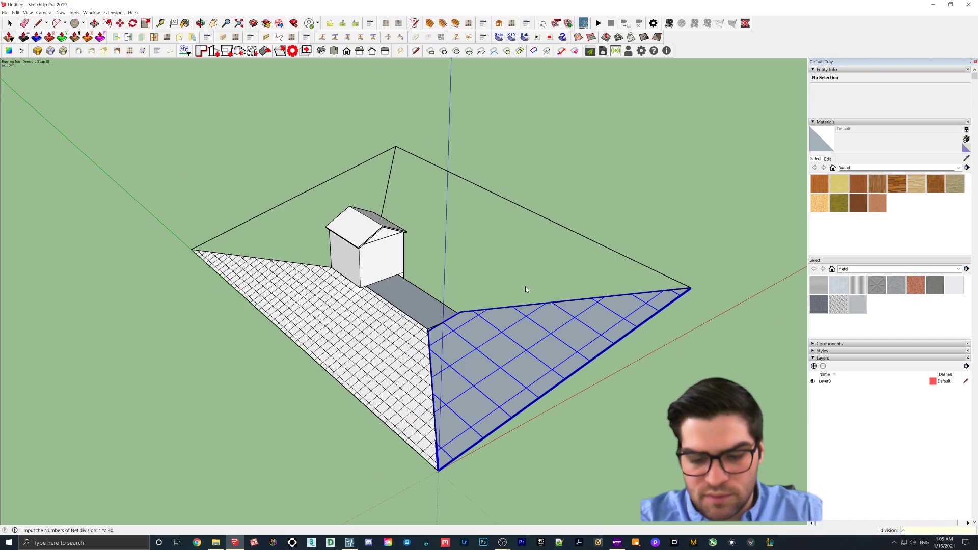
pyautogui.press('BackSpace')
pyautogui.write('50')
pyautogui.press('Return')
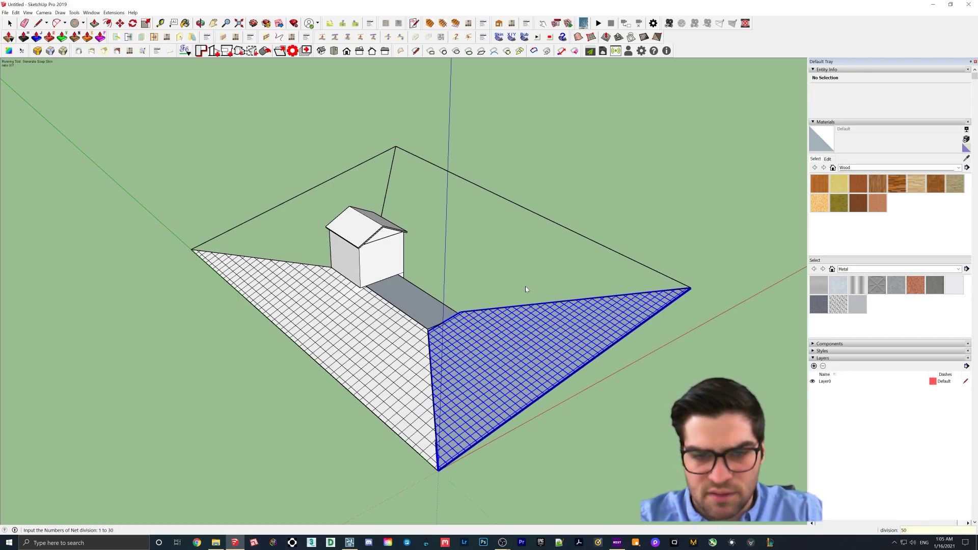
pyautogui.press('Return')
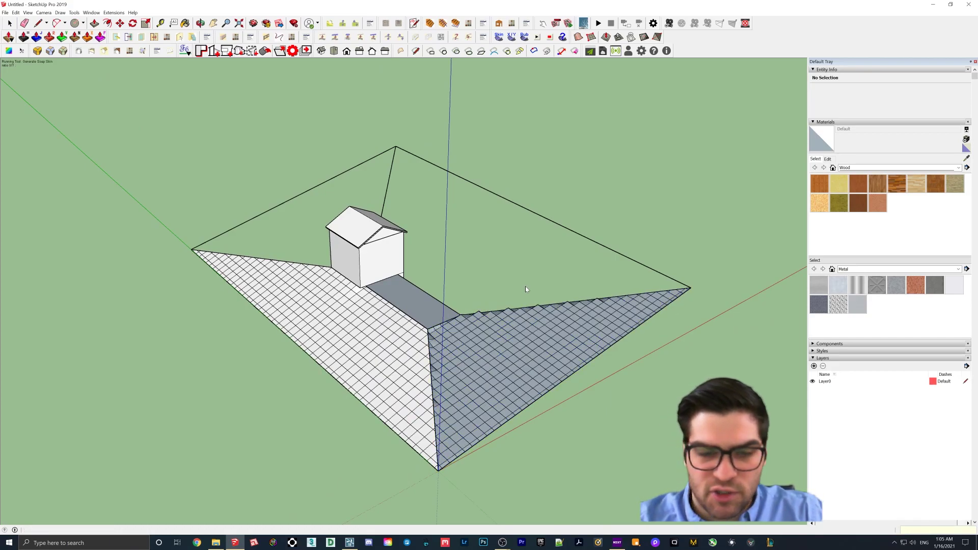
pyautogui.click(511, 36)
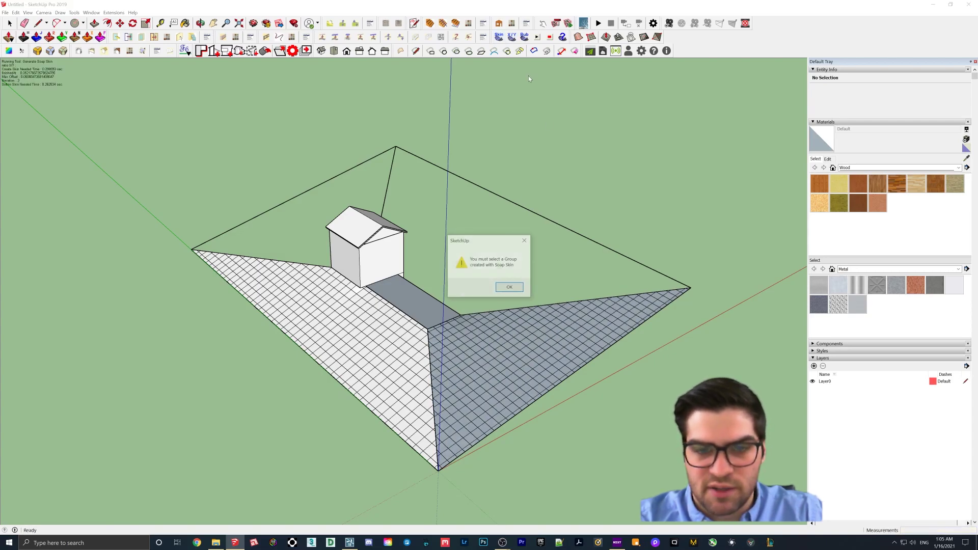
pyautogui.click(510, 287)
# - Reverse all the faces inside the soap skin group on the red-axis side
pyautogui.doubleClick(486, 342)
pyautogui.tripleClick(487, 341)
pyautogui.rightClick(486, 342)
pyautogui.click(508, 416)
pyautogui.press('Escape')
# - Erase the sloped line between the house's rear floor-line corner and the raised boundary corner behind it
pyautogui.moveTo(506, 351); pyautogui.dragTo(449, 318, button='middle')
pyautogui.click(336, 334)
pyautogui.moveTo(410, 312); pyautogui.dragTo(482, 350, button='middle')
pyautogui.moveTo(355, 320)
pyautogui.mouseDown(button='middle')
pyautogui.moveTo(500, 331)
pyautogui.moveTo(321, 272)
pyautogui.moveTo(498, 240)
pyautogui.moveTo(564, 330)
pyautogui.mouseUp(button='middle')
pyautogui.press('e')
pyautogui.hotkey('ctrl', 'a')
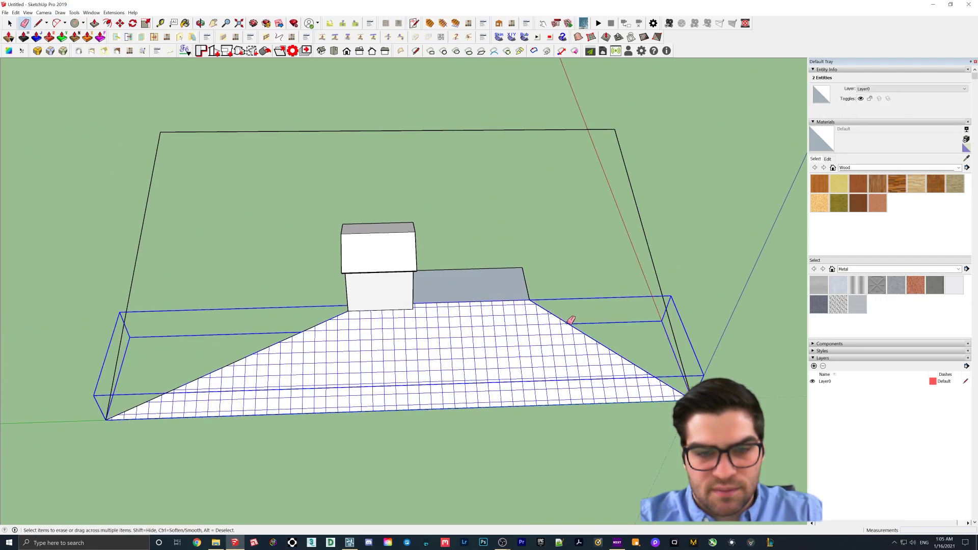
pyautogui.hotkey('ctrl', 't')
# - Delete both soap skin meshes and the sloped line connecting the origin to the slab's corner
pyautogui.press('space')
pyautogui.click(418, 341)
pyautogui.moveTo(520, 354); pyautogui.dragTo(494, 353, button='middle')
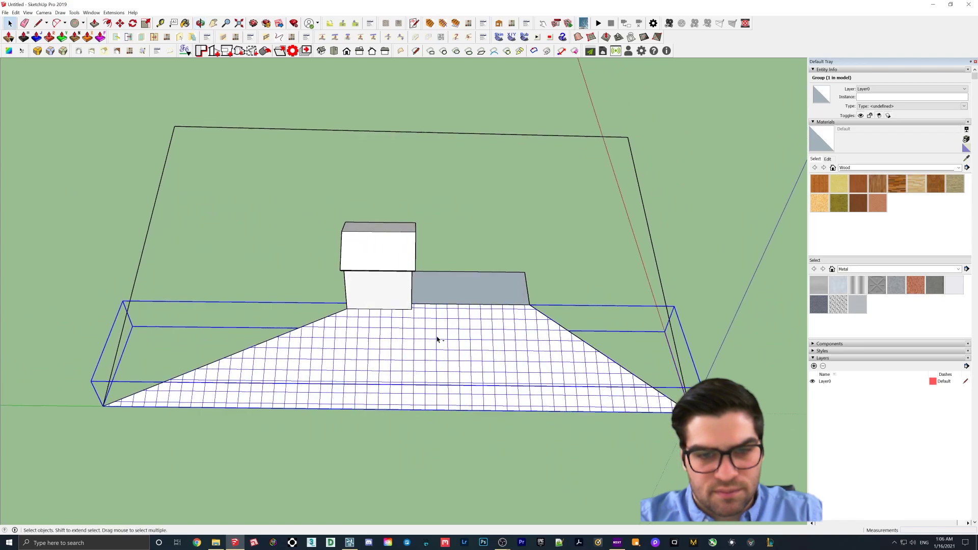
pyautogui.moveTo(438, 339); pyautogui.dragTo(552, 328, button='middle')
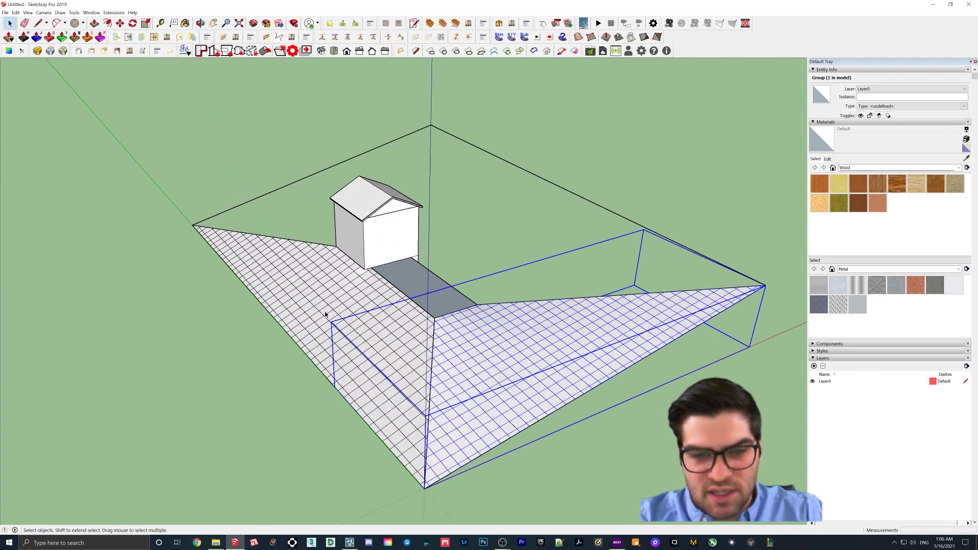
pyautogui.moveTo(343, 329); pyautogui.dragTo(567, 367, button='middle')
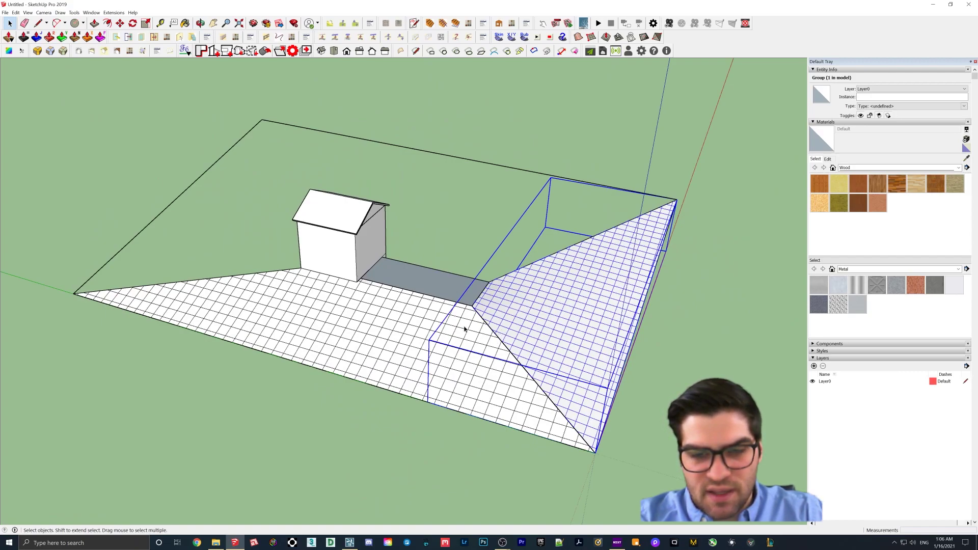
pyautogui.press('Delete')
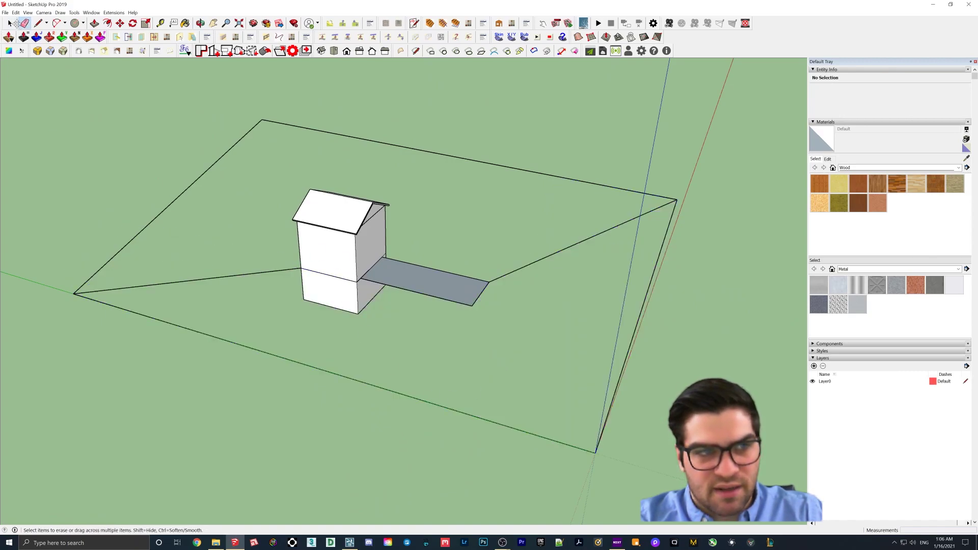
pyautogui.click(24, 23)
pyautogui.press('space')
pyautogui.click(239, 276)
pyautogui.keyDown('shift'); pyautogui.click(340, 280); pyautogui.keyUp('shift')
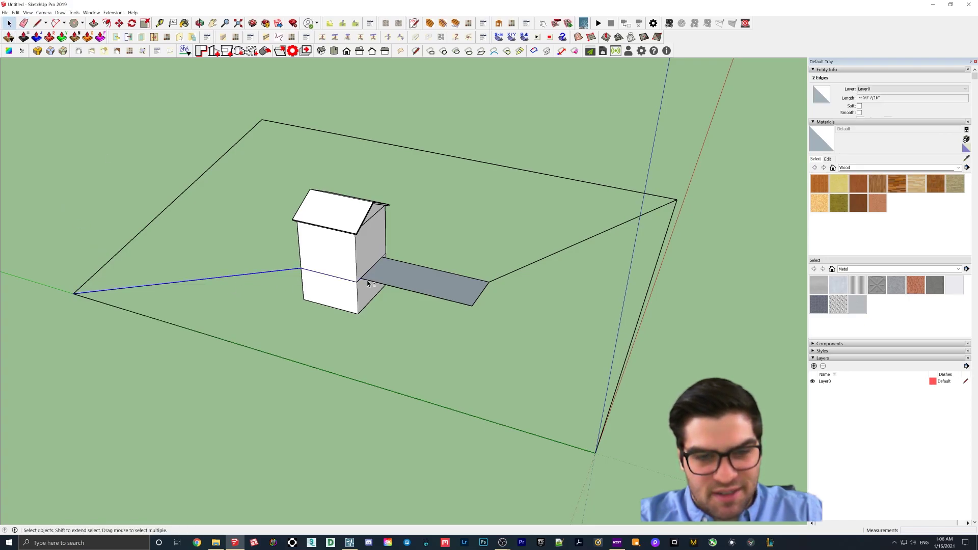
pyautogui.keyDown('shift'); pyautogui.click(395, 289); pyautogui.keyUp('shift')
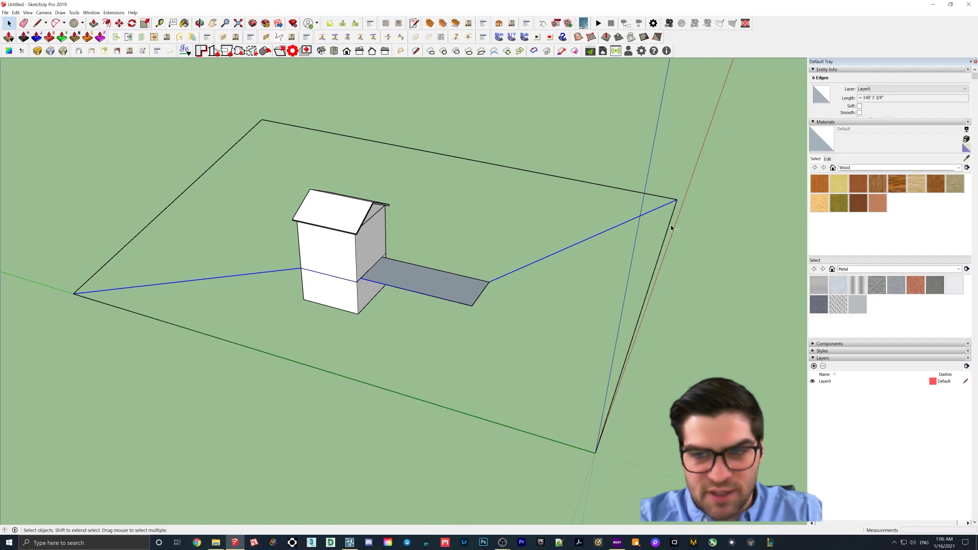
pyautogui.keyDown('shift'); pyautogui.click(479, 300); pyautogui.keyUp('shift')
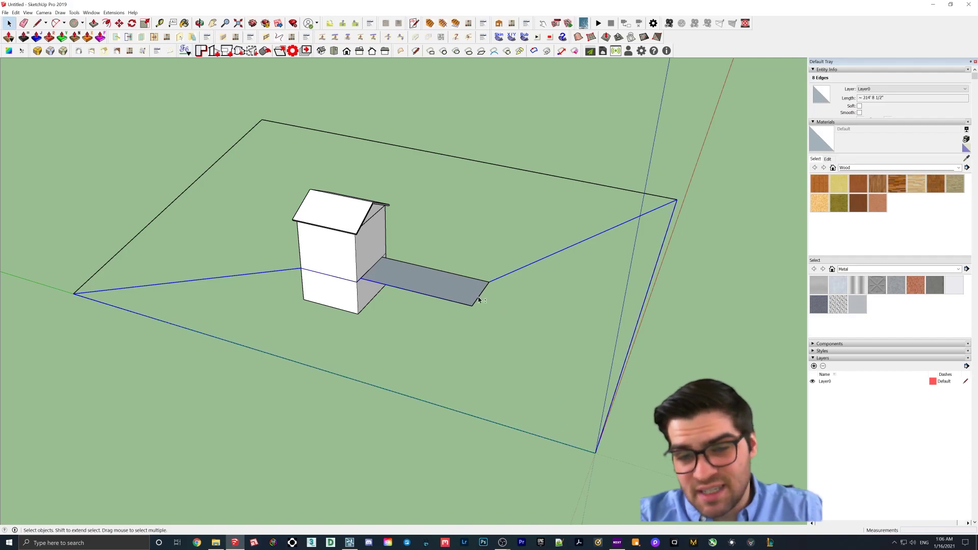
pyautogui.moveTo(305, 330); pyautogui.dragTo(412, 334, button='middle')
pyautogui.click(511, 36)
pyautogui.click(519, 285)
# - Select one loop combining the green- and red-axis boundary sides, both sloped lines, the house's floor line and the slab's long and end edges
pyautogui.moveTo(502, 304); pyautogui.dragTo(190, 292, button='middle')
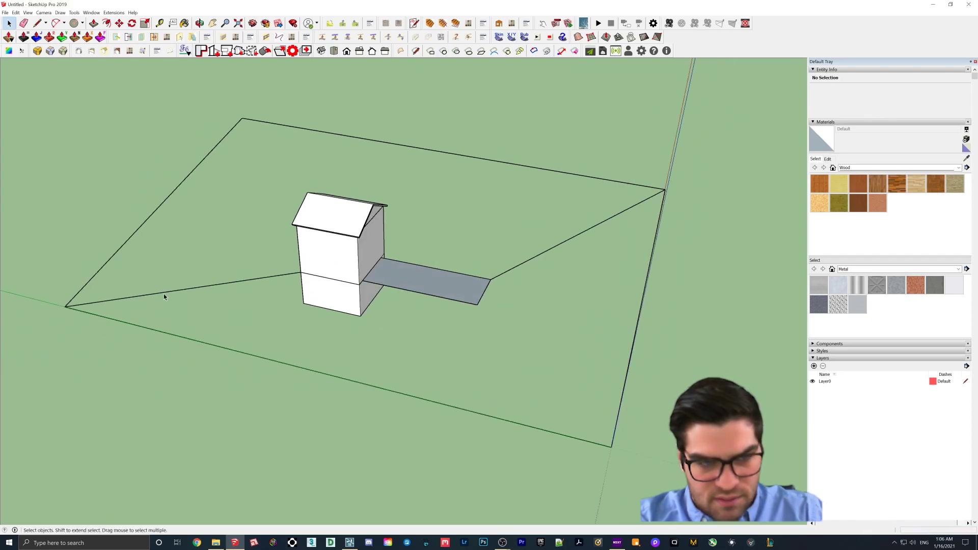
pyautogui.click(152, 333)
pyautogui.keyDown('shift'); pyautogui.click(335, 280); pyautogui.keyUp('shift')
pyautogui.keyDown('shift'); pyautogui.click(363, 288); pyautogui.keyUp('shift')
pyautogui.keyDown('shift'); pyautogui.click(372, 285); pyautogui.keyUp('shift')
pyautogui.keyDown('shift'); pyautogui.click(475, 303); pyautogui.keyUp('shift')
pyautogui.scroll(3, 476, 304)
pyautogui.scroll(2, 504, 301)
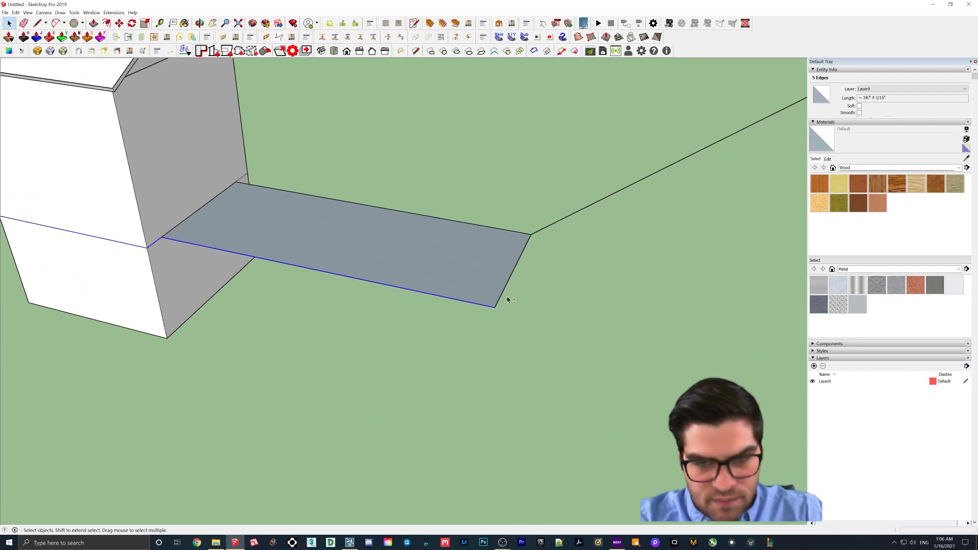
pyautogui.keyDown('shift'); pyautogui.click(550, 230); pyautogui.keyUp('shift')
pyautogui.scroll(-4, 555, 239)
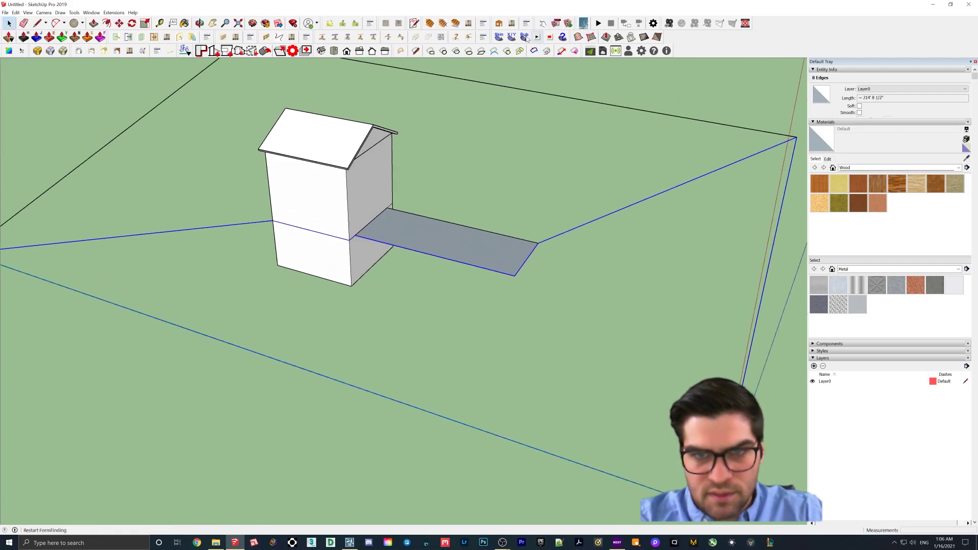
# - Generate a soap skin mesh from the selected boundary loop using a finer net division
pyautogui.click(499, 37)
pyautogui.scroll(-2, 543, 279)
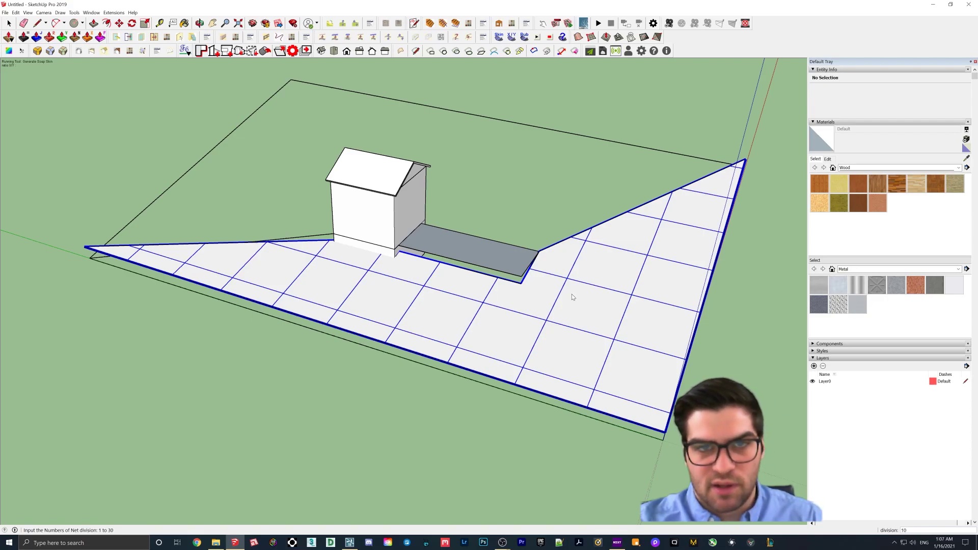
pyautogui.write('0')
pyautogui.press('Return')
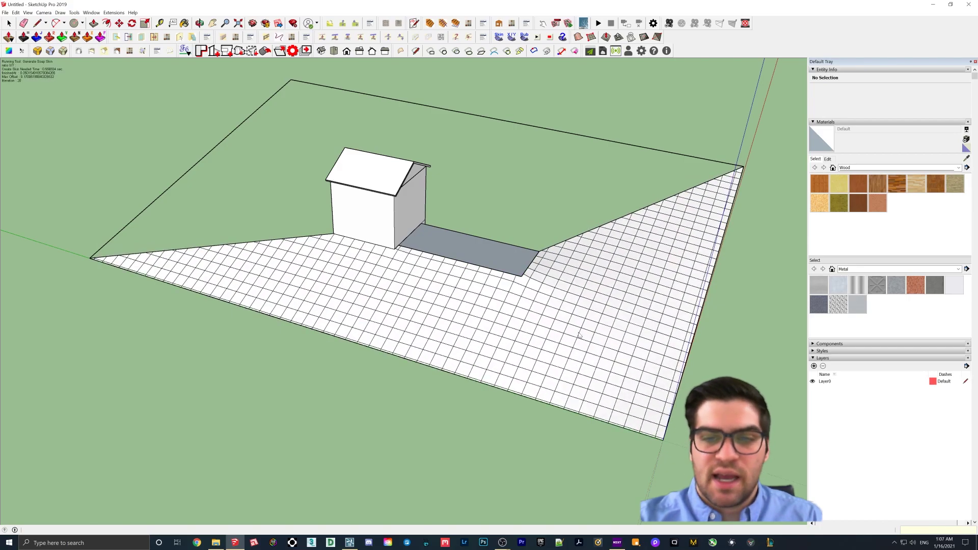
pyautogui.moveTo(581, 343)
pyautogui.mouseDown(button='middle')
pyautogui.moveTo(393, 246)
pyautogui.moveTo(383, 273)
pyautogui.moveTo(456, 324)
pyautogui.mouseUp(button='middle')
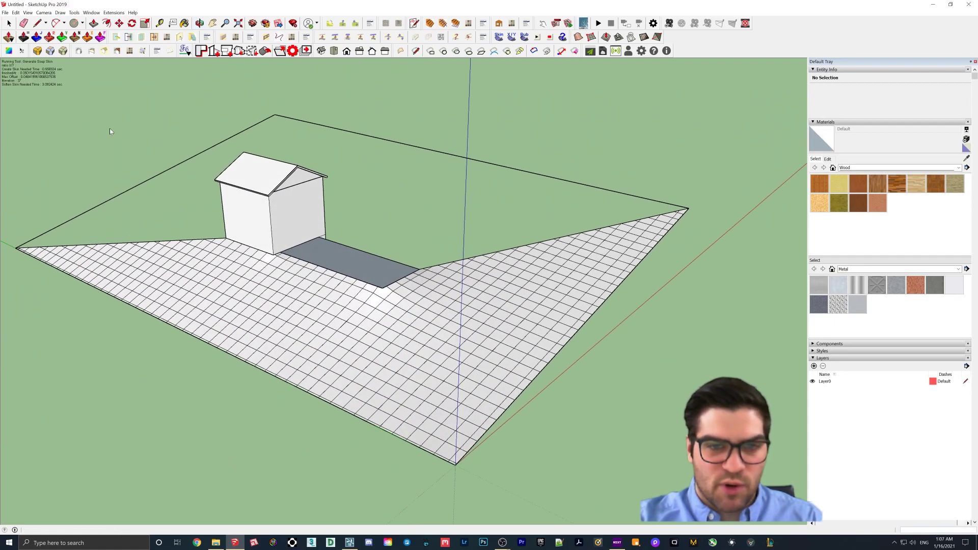
pyautogui.moveTo(510, 296); pyautogui.dragTo(493, 279, button='middle')
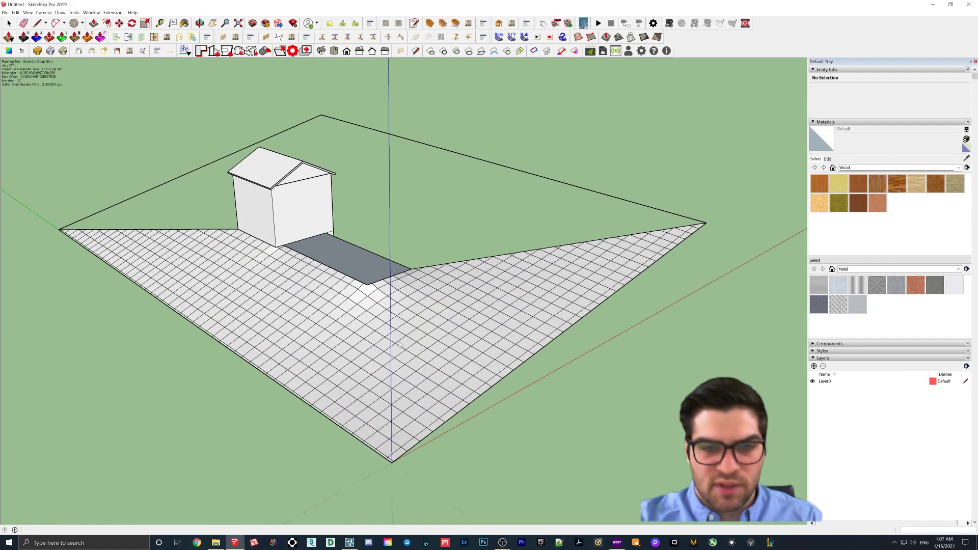
# - Inflate the front soap skin group into a soap bubble with a pressure of 5.0
pyautogui.click(509, 291)
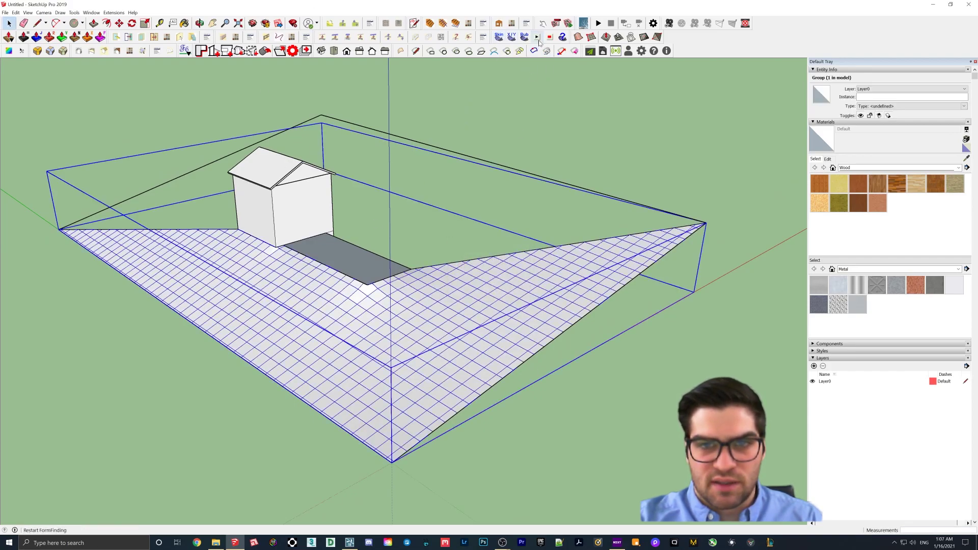
pyautogui.click(525, 37)
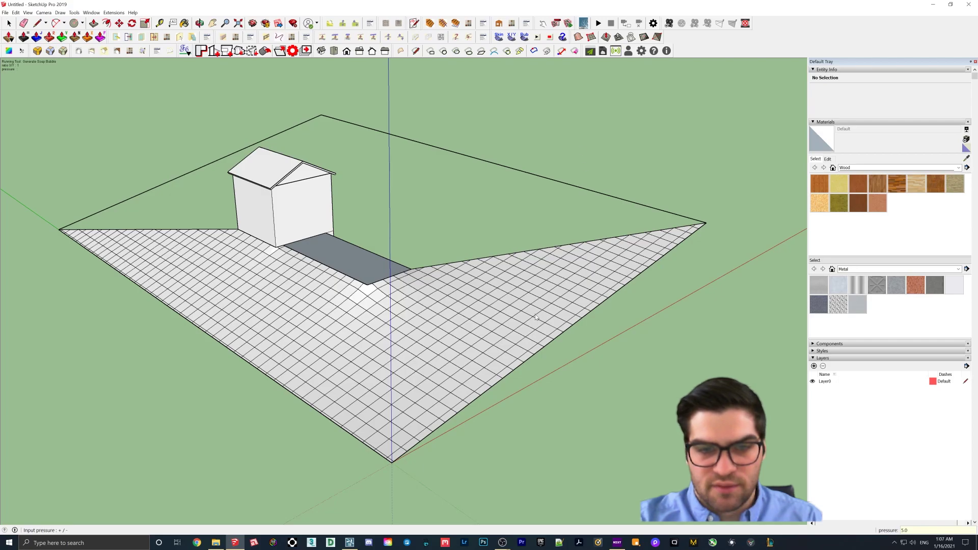
pyautogui.press('Return')
# - Examine the inflated terrain mesh where it meets the slab, the house and the sloped lines
pyautogui.moveTo(471, 323); pyautogui.dragTo(234, 264, button='middle')
pyautogui.scroll(2, 329, 312)
pyautogui.moveTo(329, 312); pyautogui.dragTo(220, 236, button='middle')
pyautogui.scroll(3, 303, 256)
pyautogui.moveTo(303, 255); pyautogui.dragTo(65, 287, button='middle')
pyautogui.scroll(2, 209, 233)
pyautogui.moveTo(208, 233); pyautogui.dragTo(467, 309, button='middle')
pyautogui.scroll(-5, 360, 277)
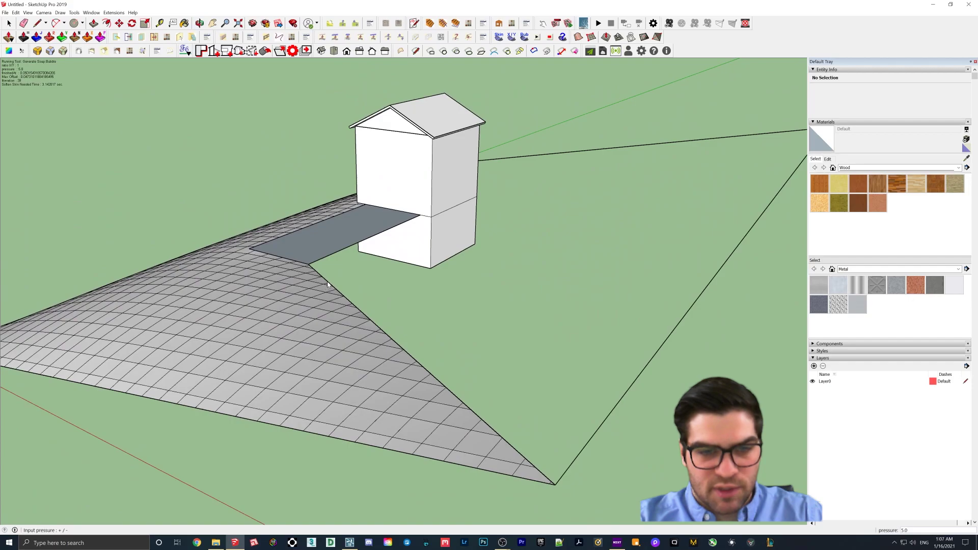
pyautogui.moveTo(344, 252); pyautogui.dragTo(328, 401, button='middle')
pyautogui.scroll(-2, 345, 368)
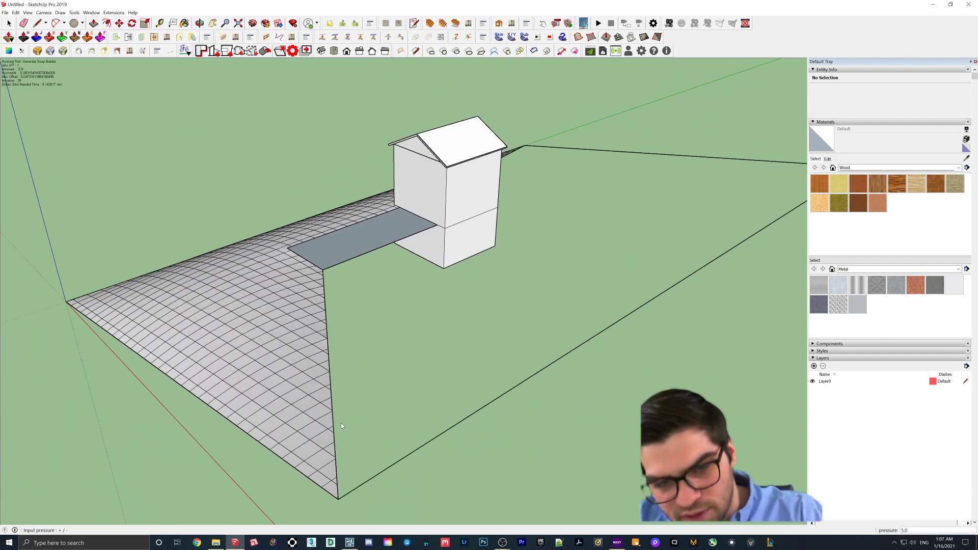
# - Trace the sloped line from the raised red-axis boundary corner to the slab's outer corner, and select the line
pyautogui.moveTo(397, 459)
pyautogui.mouseDown(button='middle')
pyautogui.moveTo(355, 483)
pyautogui.moveTo(352, 438)
pyautogui.mouseUp(button='middle')
pyautogui.press('l')
pyautogui.click(325, 486)
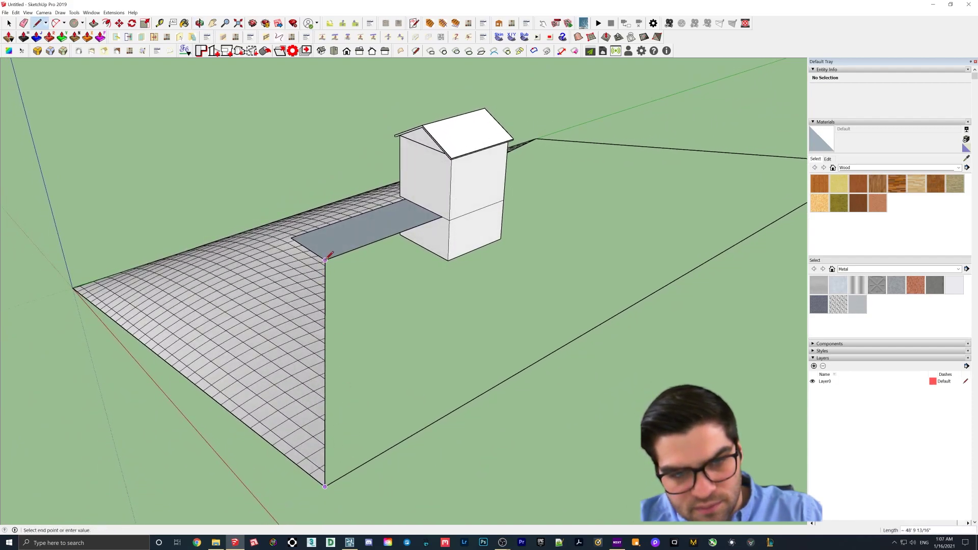
pyautogui.moveTo(329, 255); pyautogui.dragTo(351, 306, button='middle')
pyautogui.scroll(5, 388, 311)
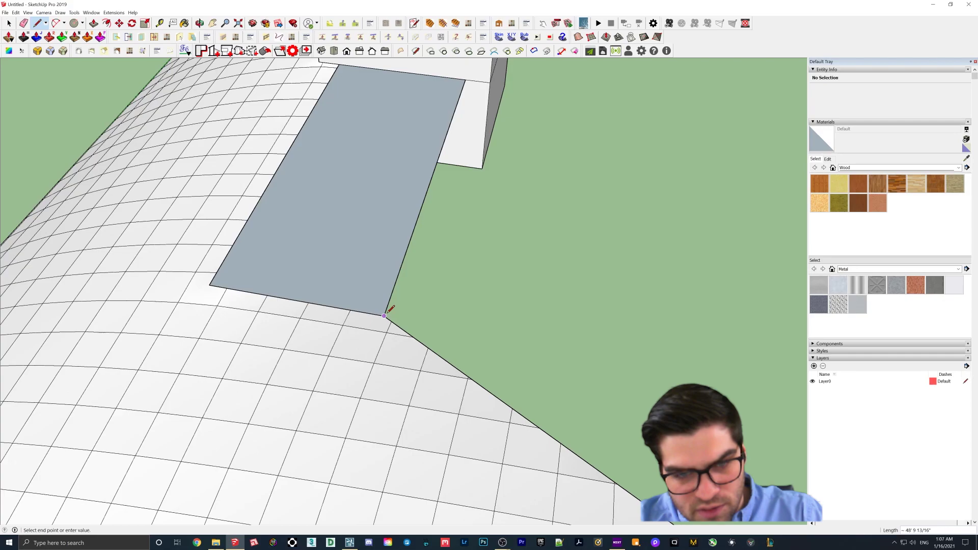
pyautogui.click(9, 23)
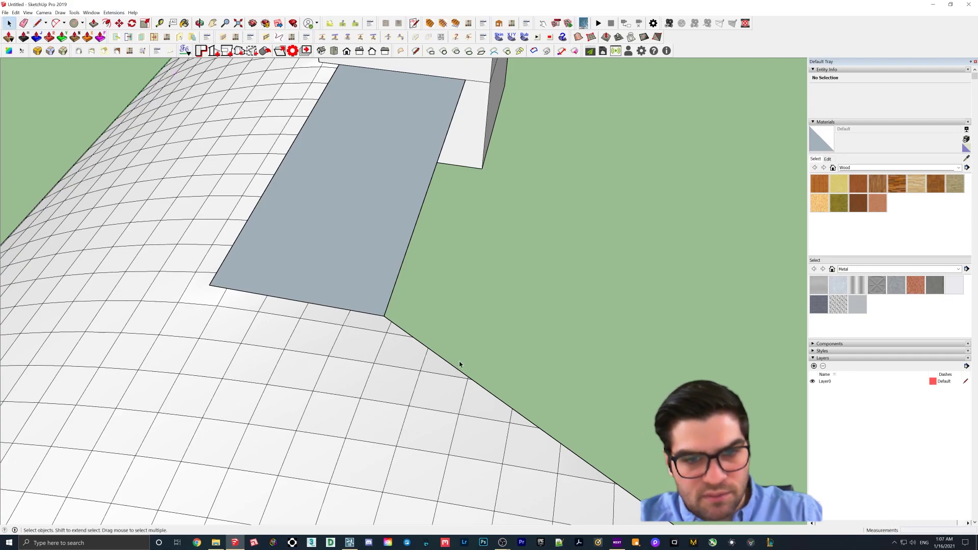
pyautogui.click(408, 335)
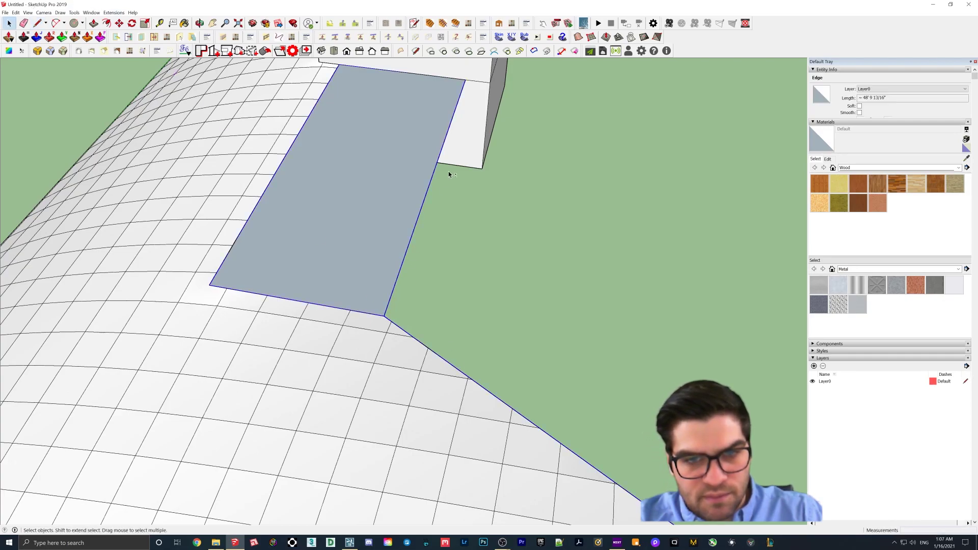
# - Trace the slab's open long edge, the house's floor line and the sloped line to the green-axis boundary corner
pyautogui.keyDown('shift'); pyautogui.moveTo(450, 173); pyautogui.dragTo(399, 283, button='middle'); pyautogui.keyUp('shift')
pyautogui.keyDown('shift'); pyautogui.moveTo(352, 373); pyautogui.dragTo(370, 307, button='middle'); pyautogui.keyUp('shift')
pyautogui.press('l')
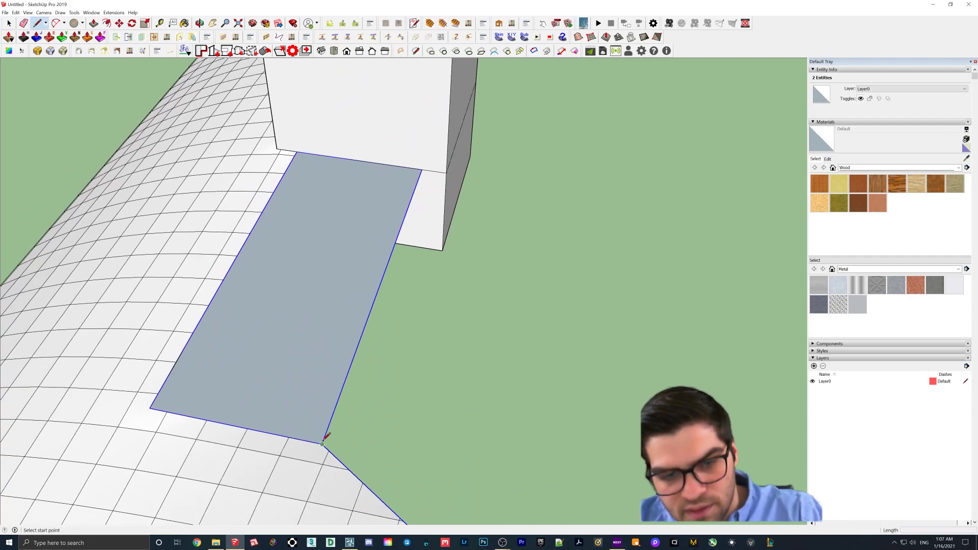
pyautogui.click(322, 443)
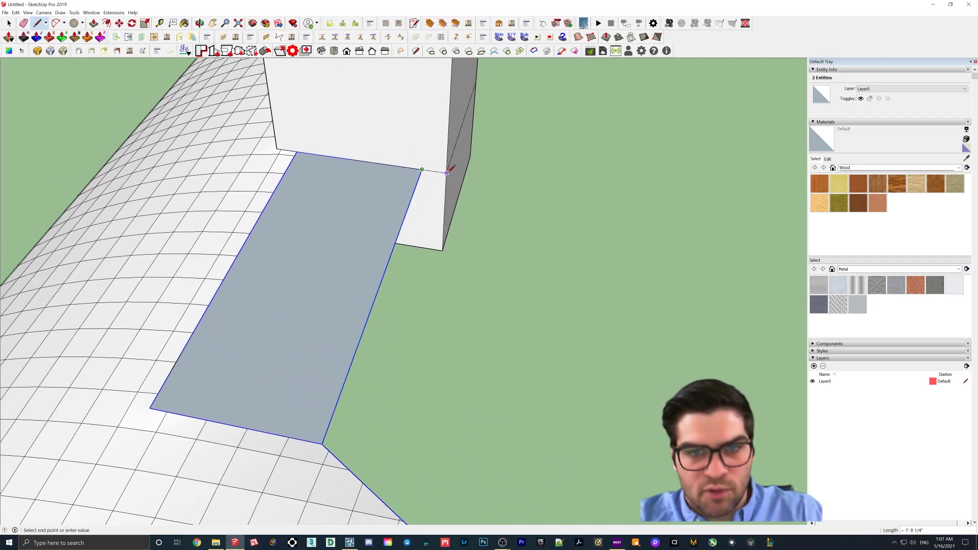
pyautogui.moveTo(446, 172); pyautogui.dragTo(214, 296, button='middle')
pyautogui.moveTo(493, 241); pyautogui.dragTo(248, 243, button='middle')
pyautogui.keyDown('shift'); pyautogui.moveTo(248, 244); pyautogui.dragTo(148, 192, button='middle'); pyautogui.keyUp('shift')
pyautogui.click(393, 200)
pyautogui.scroll(-2, 395, 200)
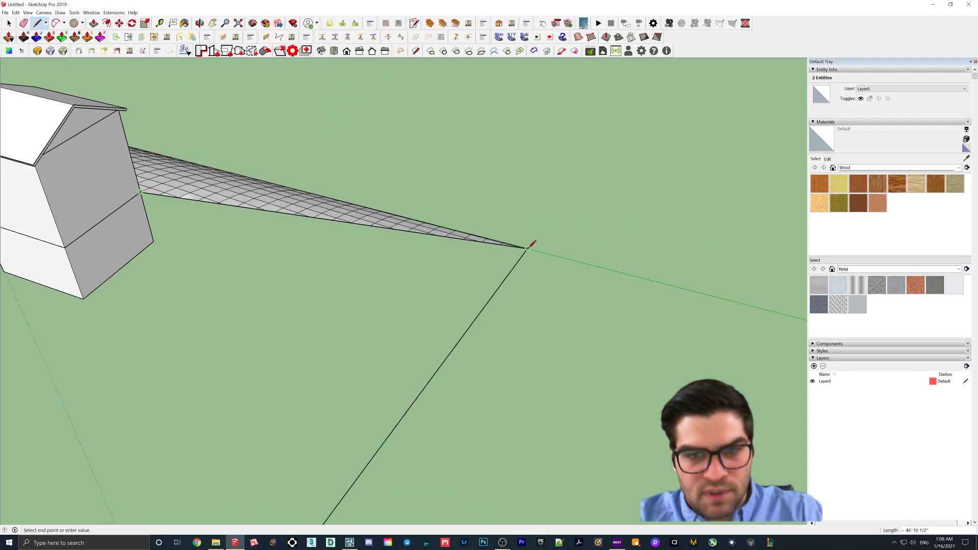
# - Trace the boundary side from the far corner to the green-axis corner behind the house
pyautogui.moveTo(531, 246); pyautogui.dragTo(295, 431, button='middle')
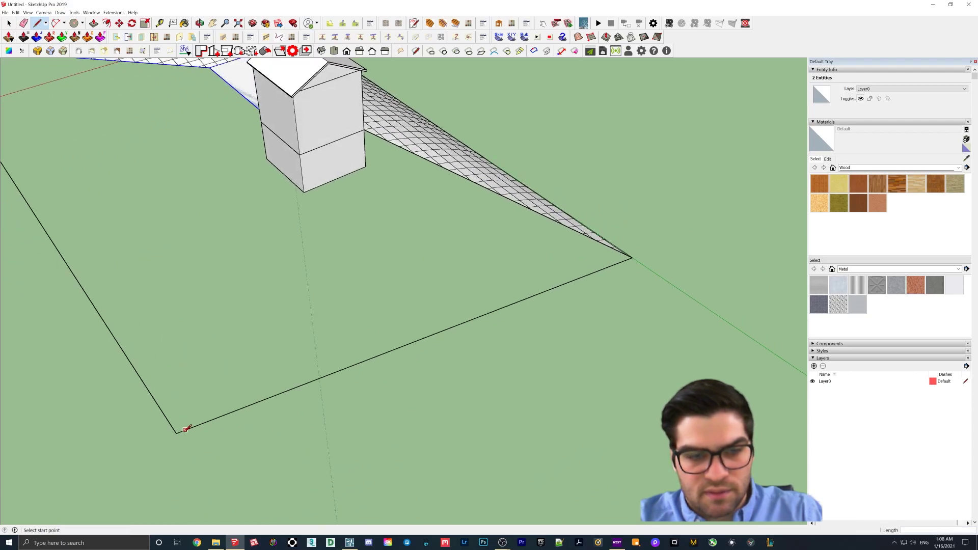
pyautogui.click(178, 433)
pyautogui.moveTo(632, 257); pyautogui.dragTo(477, 333, button='middle')
pyautogui.click(9, 24)
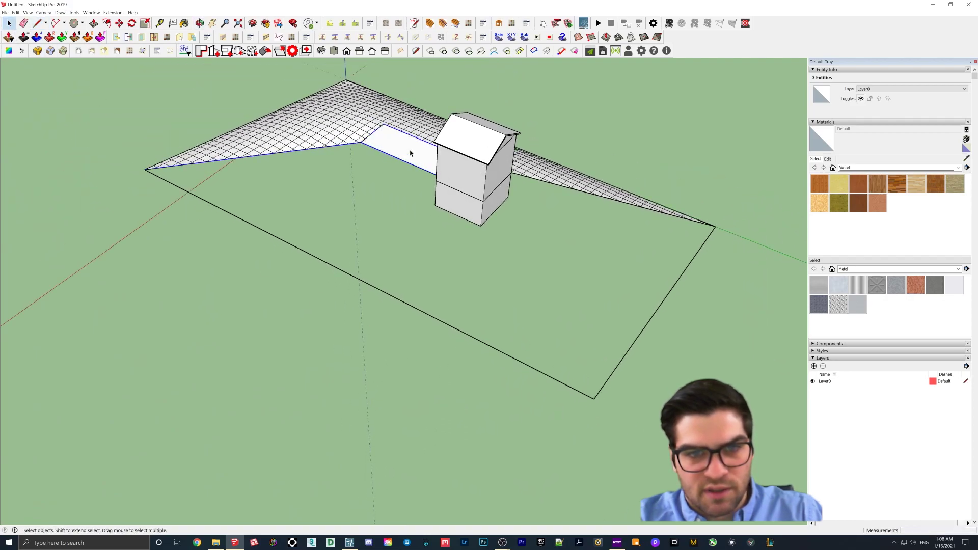
# - Open the slab group and remove its face that overlaps the newly traced slab face
pyautogui.click(395, 145)
pyautogui.moveTo(394, 145); pyautogui.dragTo(376, 148, button='middle')
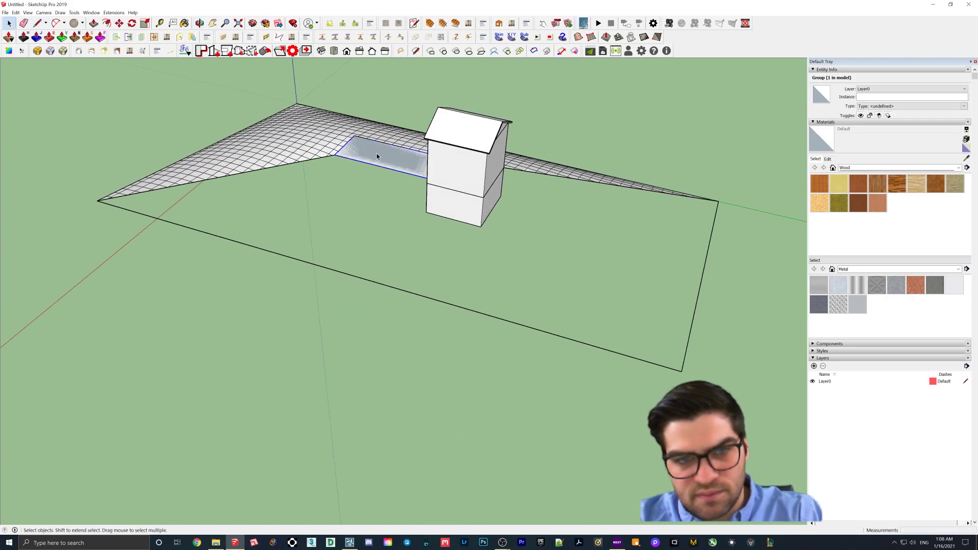
pyautogui.doubleClick(377, 154)
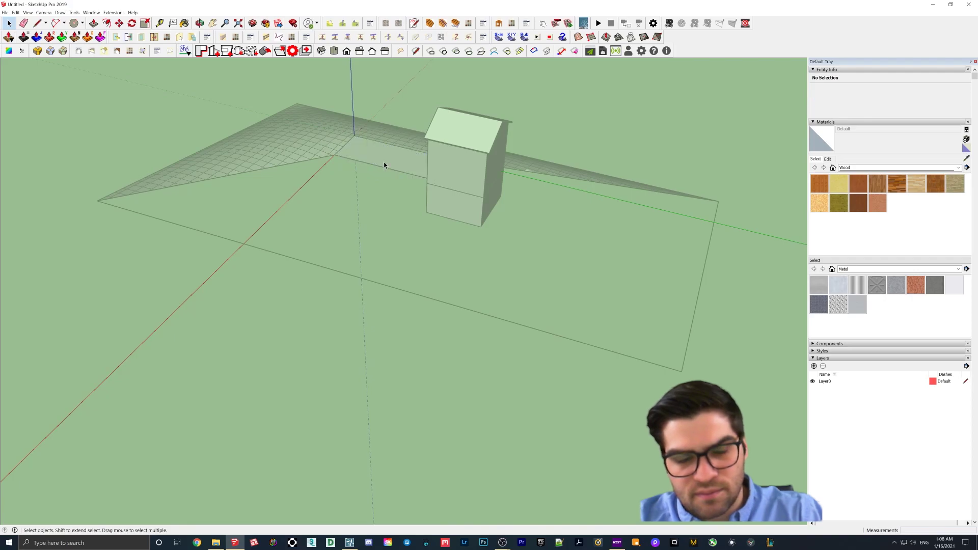
pyautogui.click(378, 157)
pyautogui.moveTo(365, 155); pyautogui.dragTo(357, 279, button='middle')
# - Generate a second soap skin from the loop of both sloped lines, slab edge, house floor line and the two remaining boundary sides
pyautogui.click(361, 281)
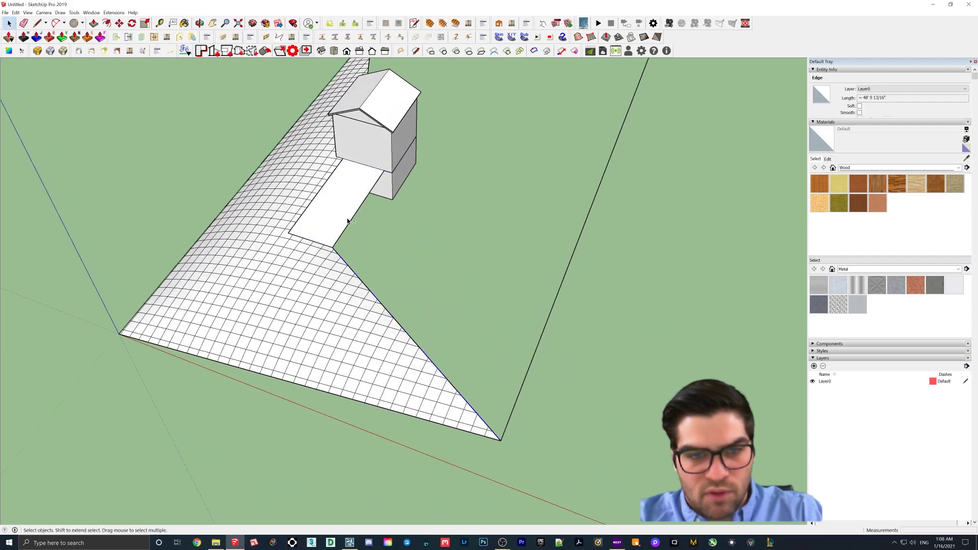
pyautogui.keyDown('shift'); pyautogui.click(393, 173); pyautogui.keyUp('shift')
pyautogui.keyDown('shift'); pyautogui.click(400, 165); pyautogui.keyUp('shift')
pyautogui.moveTo(401, 166); pyautogui.dragTo(345, 235, button='middle')
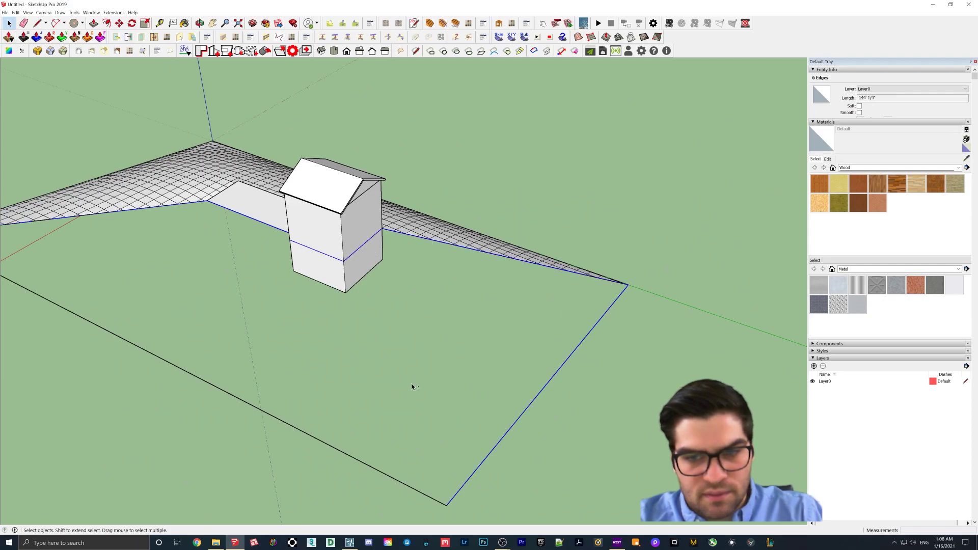
pyautogui.keyDown('shift'); pyautogui.click(242, 401); pyautogui.keyUp('shift')
pyautogui.moveTo(242, 401); pyautogui.dragTo(331, 275, button='middle')
pyautogui.click(500, 38)
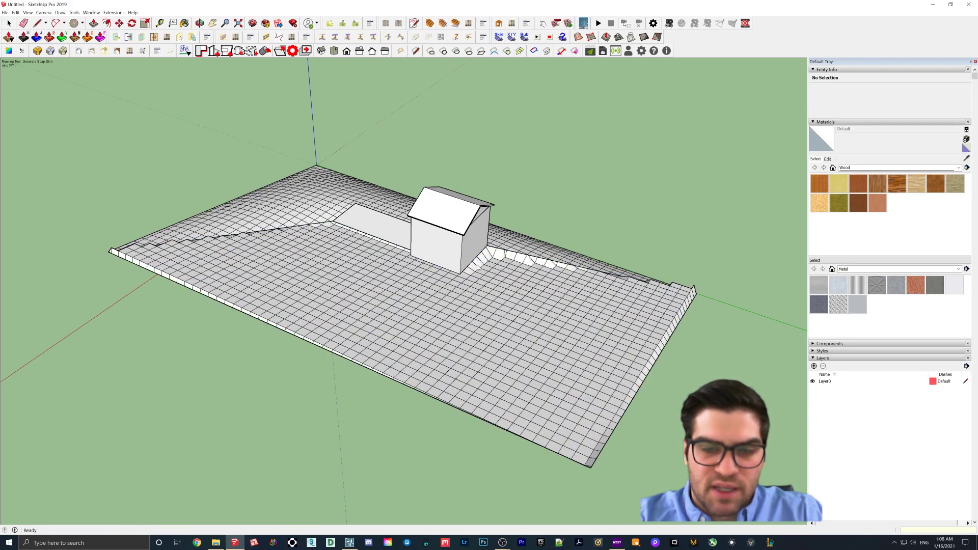
pyautogui.moveTo(510, 270); pyautogui.dragTo(168, 326, button='middle')
pyautogui.moveTo(357, 300); pyautogui.dragTo(391, 312, button='middle')
# - Inflate the rear soap skin group into a soap bubble with a pressure of 5.0
pyautogui.click(503, 39)
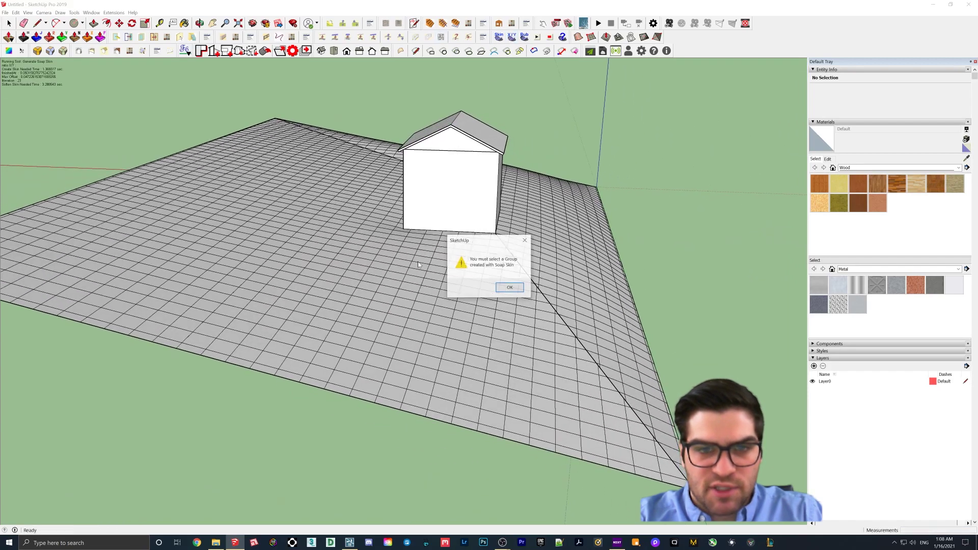
pyautogui.click(509, 288)
pyautogui.click(412, 284)
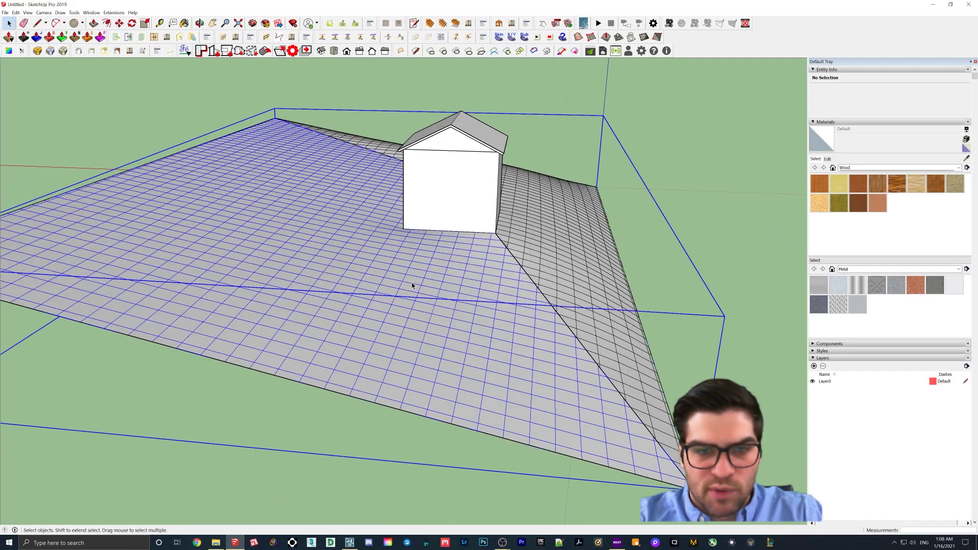
pyautogui.click(512, 38)
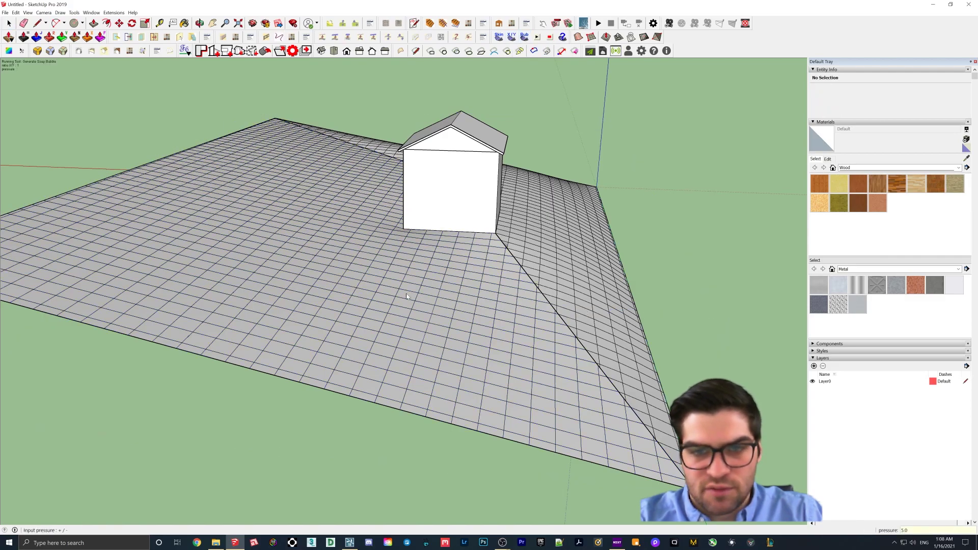
pyautogui.press('Return')
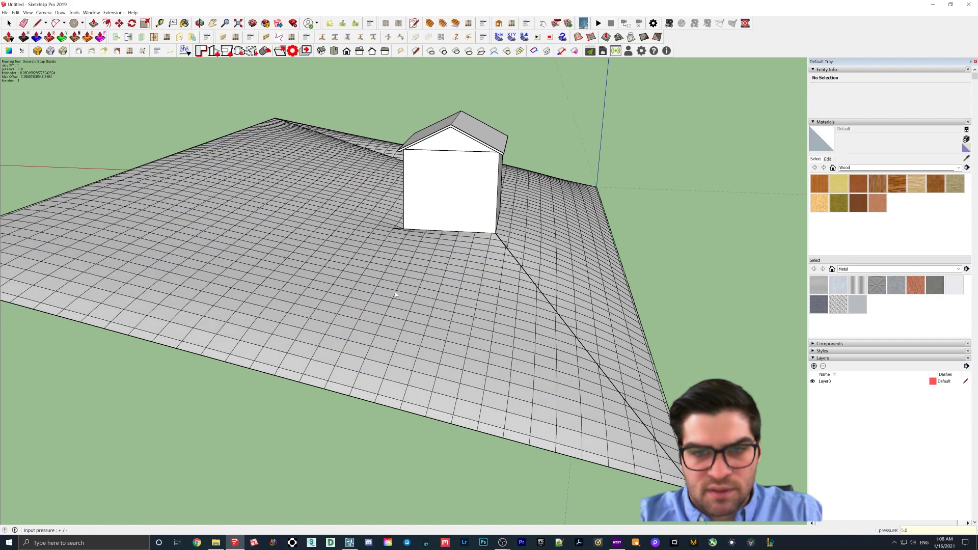
pyautogui.moveTo(385, 271); pyautogui.dragTo(310, 290, button='middle')
pyautogui.click(511, 37)
pyautogui.press('Return')
# - Paint the slab face with Groundcover Gravel Indian from the Landscaping, Fencing and Vegetation materials
pyautogui.click(381, 274)
pyautogui.click(890, 169)
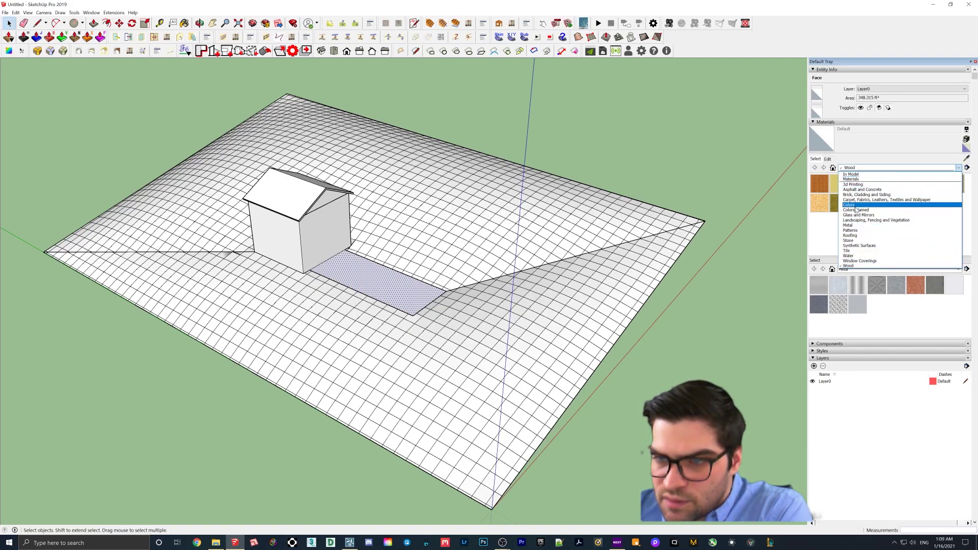
pyautogui.click(866, 220)
pyautogui.click(952, 206)
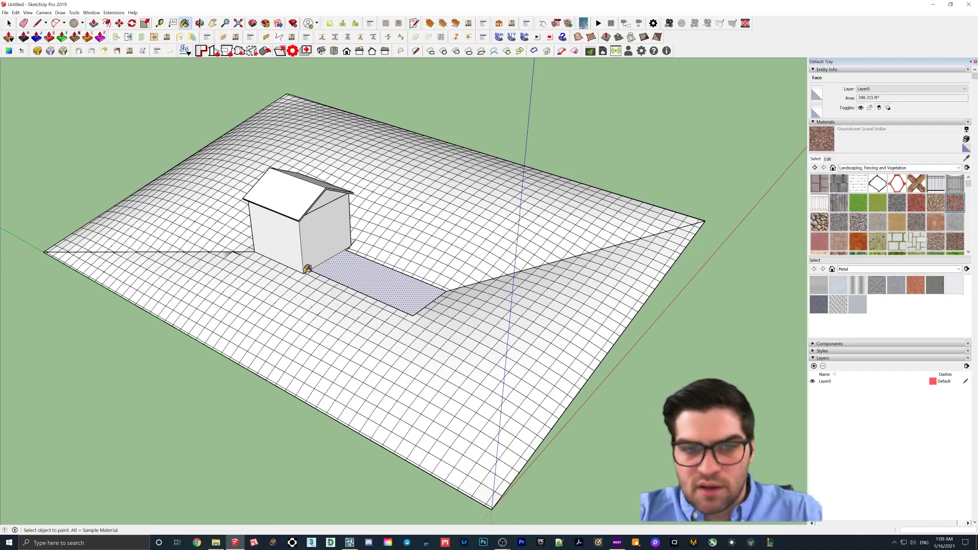
pyautogui.click(367, 262)
# - Draw a circle with an area of about 19 ft² on the ground outside the green-axis side of the terrain
pyautogui.moveTo(229, 298)
pyautogui.mouseDown(button='middle')
pyautogui.moveTo(330, 332)
pyautogui.moveTo(442, 266)
pyautogui.moveTo(399, 252)
pyautogui.moveTo(453, 250)
pyautogui.moveTo(343, 339)
pyautogui.moveTo(212, 328)
pyautogui.moveTo(365, 388)
pyautogui.moveTo(666, 356)
pyautogui.moveTo(542, 309)
pyautogui.mouseUp(button='middle')
pyautogui.click(372, 388)
pyautogui.press('c')
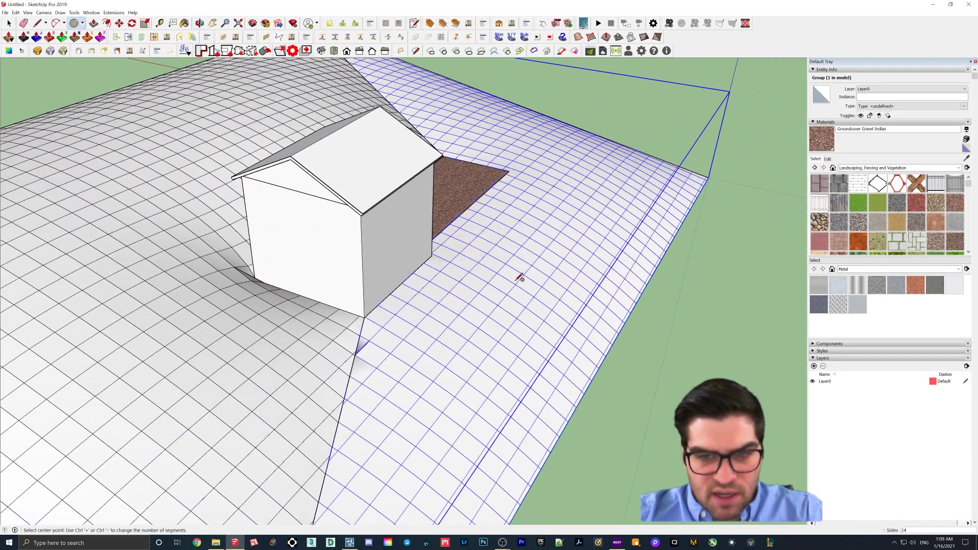
pyautogui.moveTo(523, 275); pyautogui.dragTo(570, 315, button='middle')
pyautogui.click(596, 336)
pyautogui.click(619, 325)
pyautogui.click(9, 23)
# - Raise the circle and move it about 15 feet along the red axis to hover over the front terrain mesh beside the slab
pyautogui.moveTo(530, 346); pyautogui.dragTo(594, 354, button='middle')
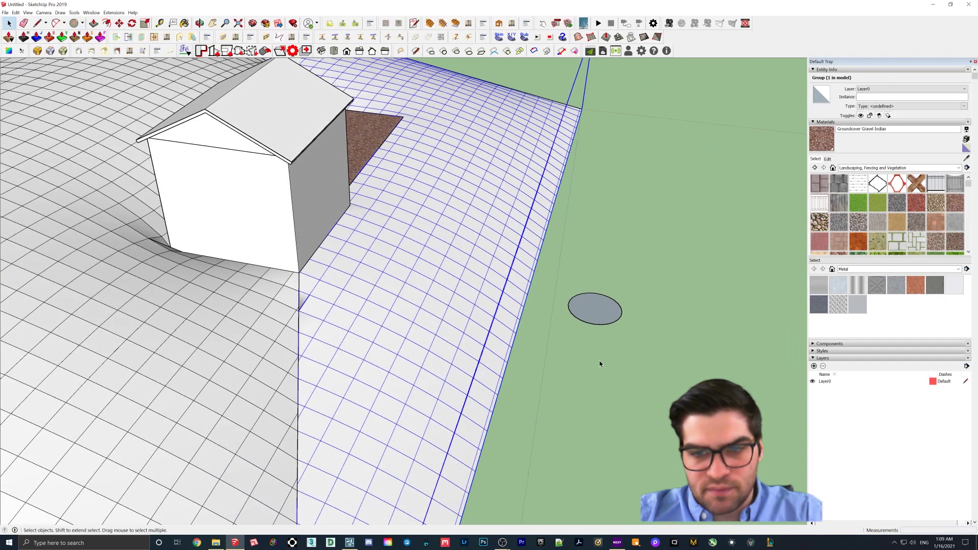
pyautogui.moveTo(553, 284); pyautogui.dragTo(630, 335)
pyautogui.press('m')
pyautogui.press('m')
pyautogui.click(592, 298)
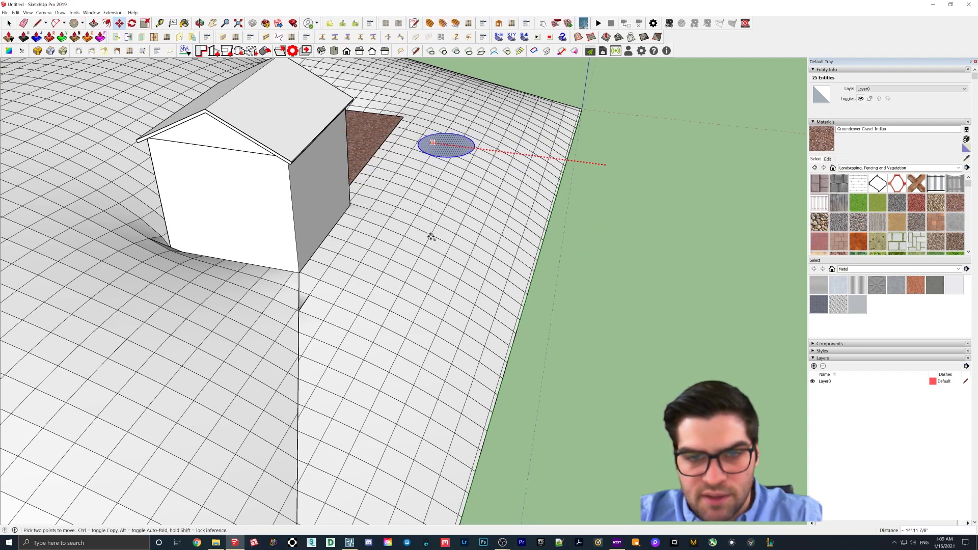
pyautogui.click(430, 236)
pyautogui.moveTo(430, 236); pyautogui.dragTo(255, 326, button='middle')
# - Drape the circle's outline onto the front terrain mesh
pyautogui.click(9, 24)
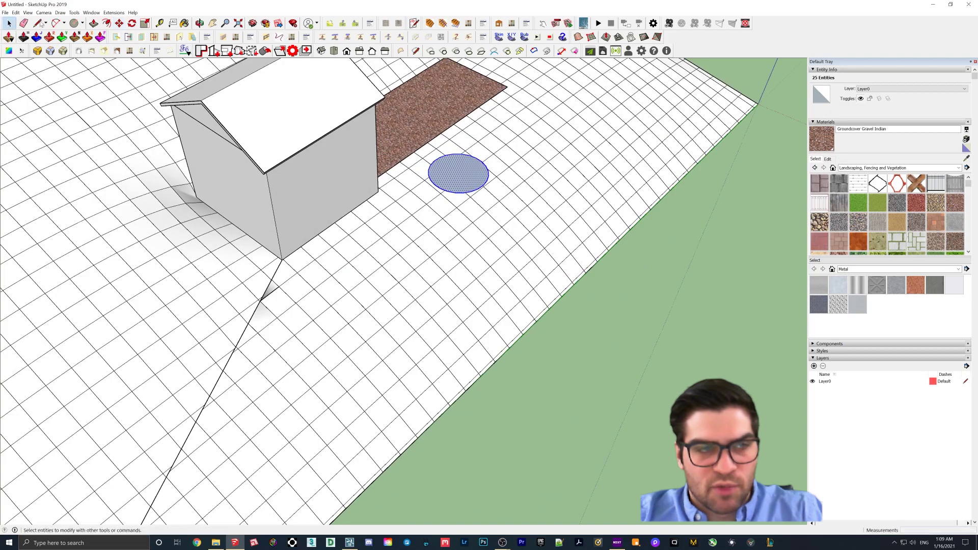
pyautogui.click(459, 171)
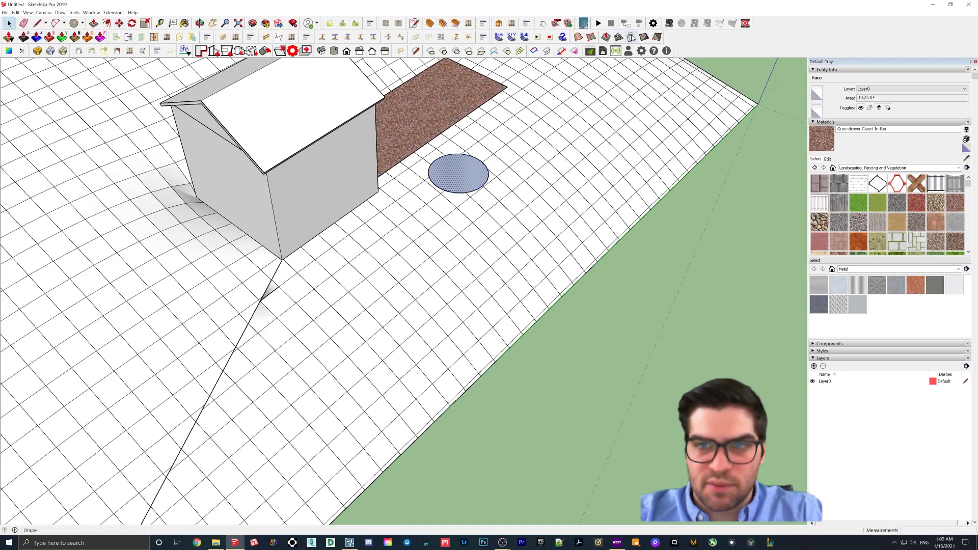
pyautogui.click(631, 37)
pyautogui.click(569, 202)
pyautogui.moveTo(472, 289); pyautogui.dragTo(397, 263, button='middle')
# - Open the front terrain mesh group and erase the grid lines inside the draped circle to cut a round hole
pyautogui.press('space')
pyautogui.doubleClick(404, 273)
pyautogui.scroll(2, 453, 280)
pyautogui.press('e')
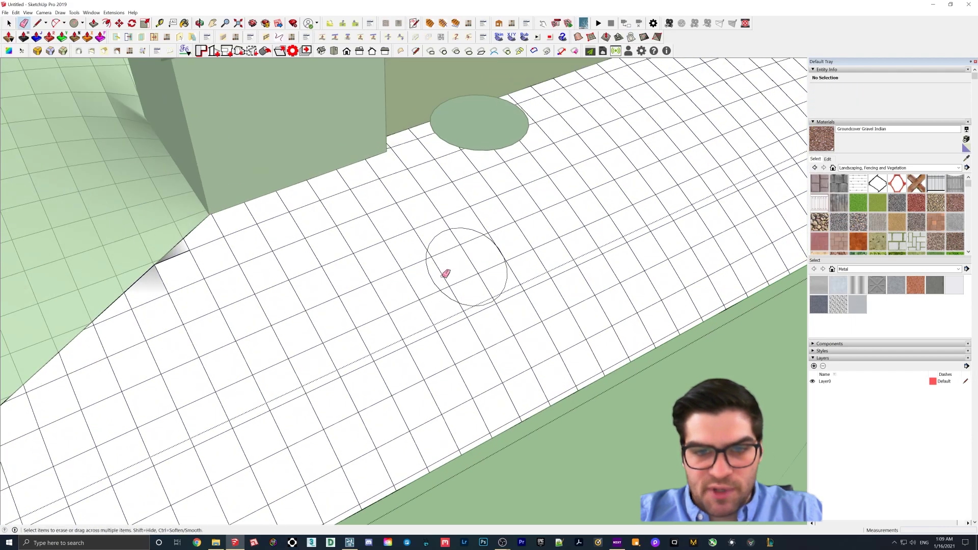
pyautogui.click(441, 274)
pyautogui.moveTo(440, 253); pyautogui.dragTo(466, 239)
pyautogui.moveTo(477, 284)
pyautogui.mouseDown()
pyautogui.moveTo(485, 276)
pyautogui.moveTo(451, 286)
pyautogui.mouseUp()
pyautogui.press('space')
pyautogui.scroll(3, 434, 277)
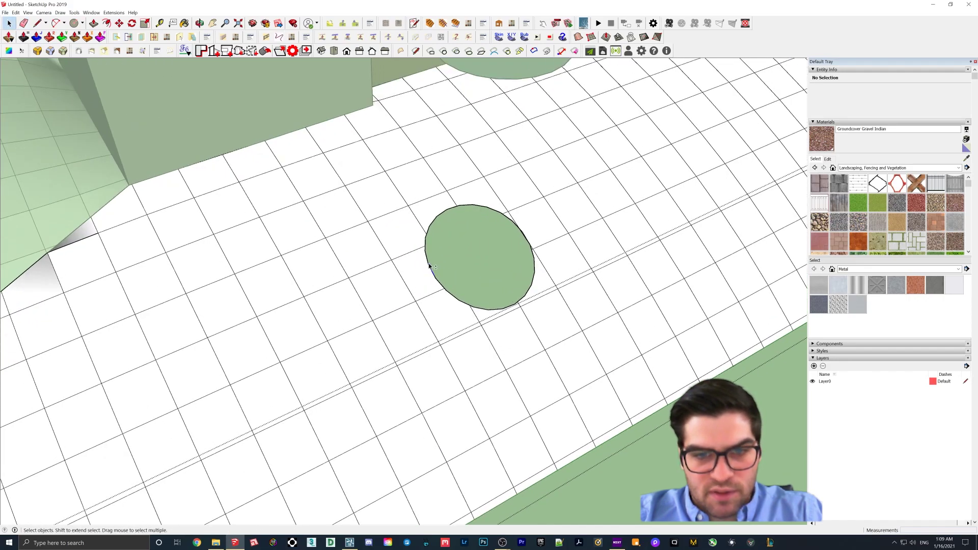
# - Select the edges around the round hole one by one and try to generate a soap skin from them
pyautogui.scroll(2, 426, 249)
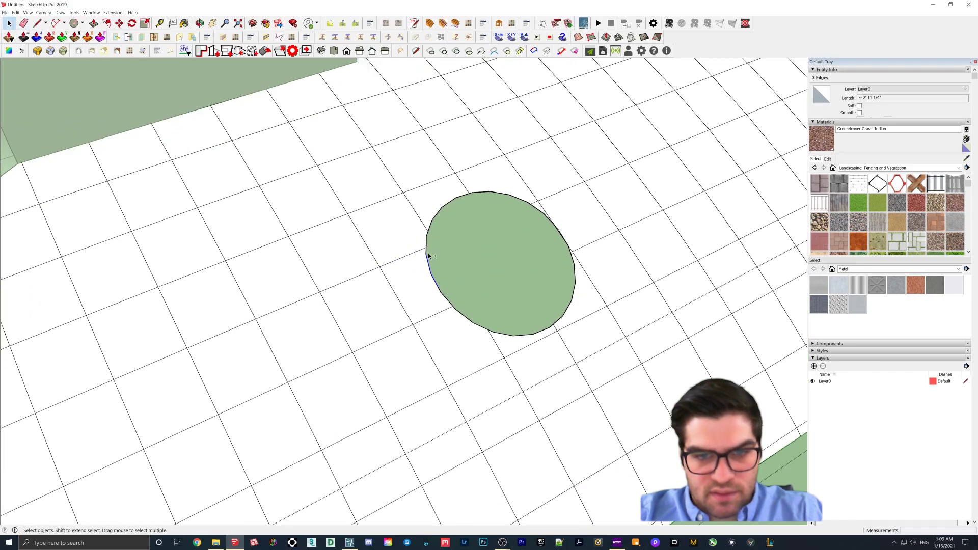
pyautogui.keyDown('shift'); pyautogui.click(426, 253); pyautogui.keyUp('shift')
pyautogui.scroll(3, 428, 235)
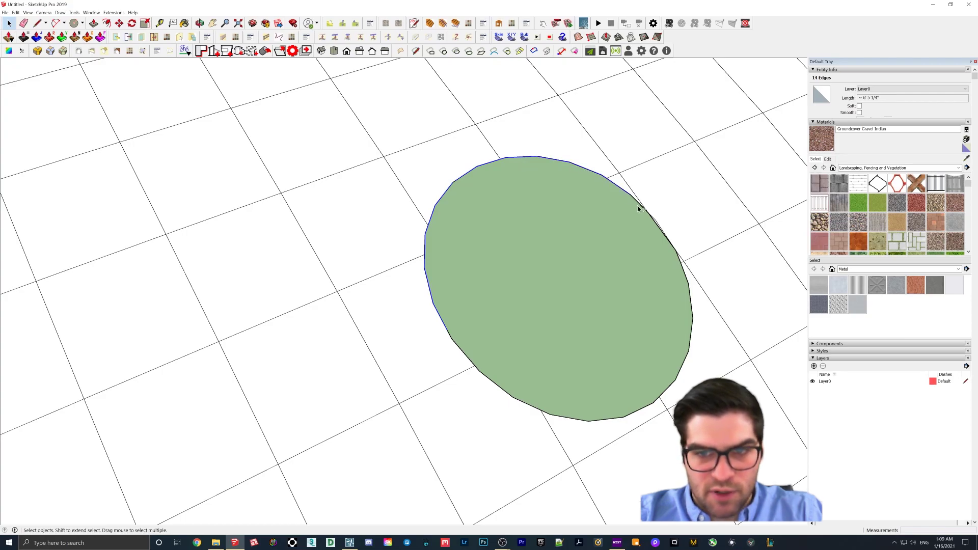
pyautogui.scroll(5, 543, 215)
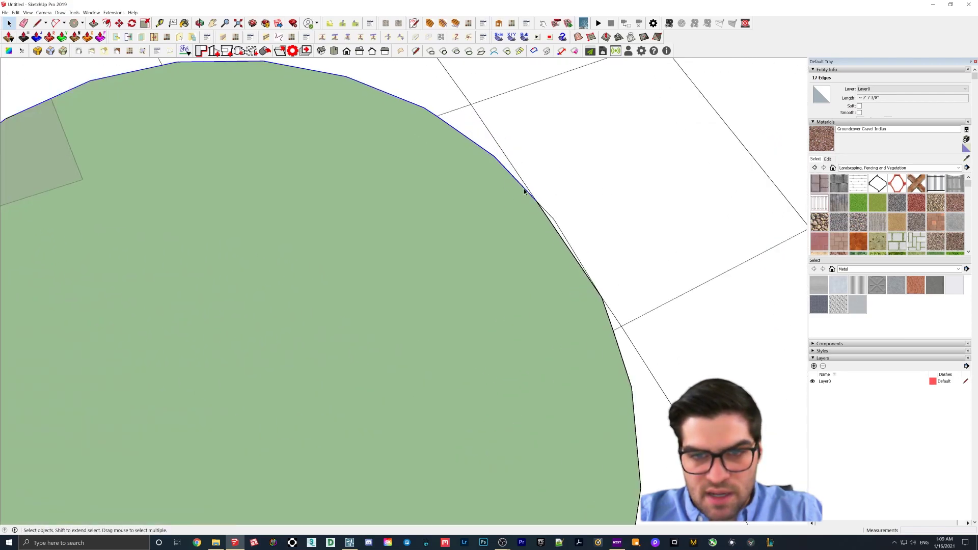
pyautogui.scroll(-5, 556, 255)
pyautogui.keyDown('shift'); pyautogui.click(590, 299); pyautogui.keyUp('shift')
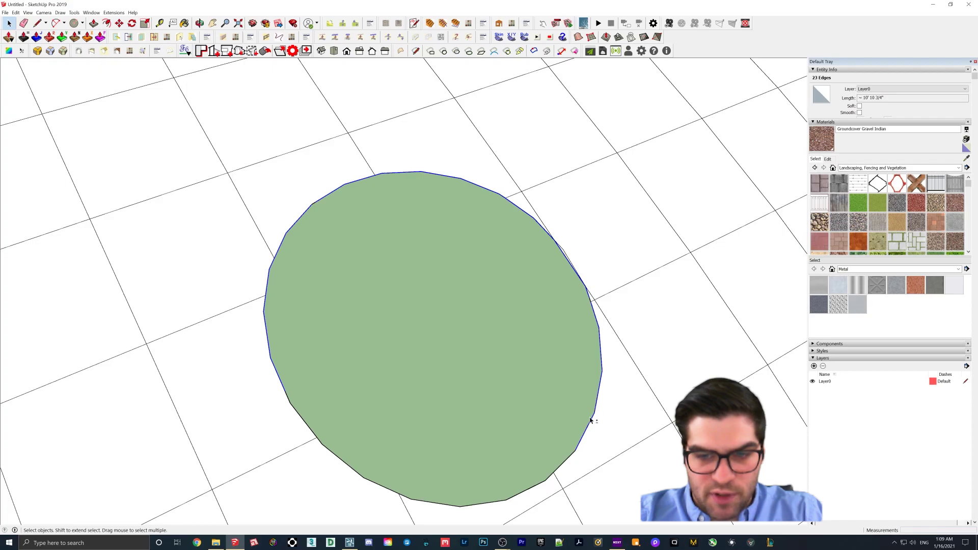
pyautogui.keyDown('shift'); pyautogui.moveTo(571, 459); pyautogui.dragTo(561, 401, button='middle'); pyautogui.keyUp('shift')
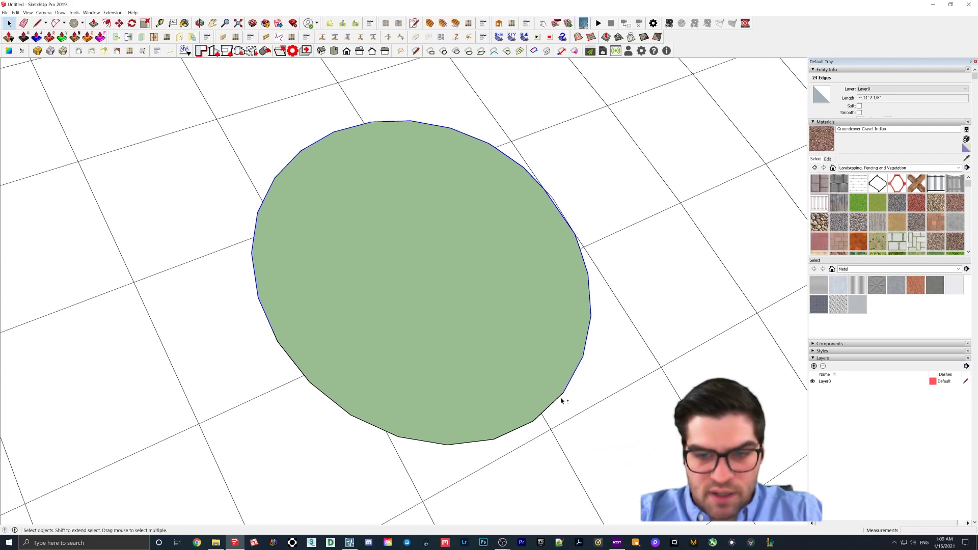
pyautogui.keyDown('shift'); pyautogui.click(536, 418); pyautogui.keyUp('shift')
pyautogui.keyDown('shift'); pyautogui.click(529, 428); pyautogui.keyUp('shift')
pyautogui.keyDown('shift'); pyautogui.click(528, 427); pyautogui.keyUp('shift')
pyautogui.keyDown('shift'); pyautogui.click(467, 445); pyautogui.keyUp('shift')
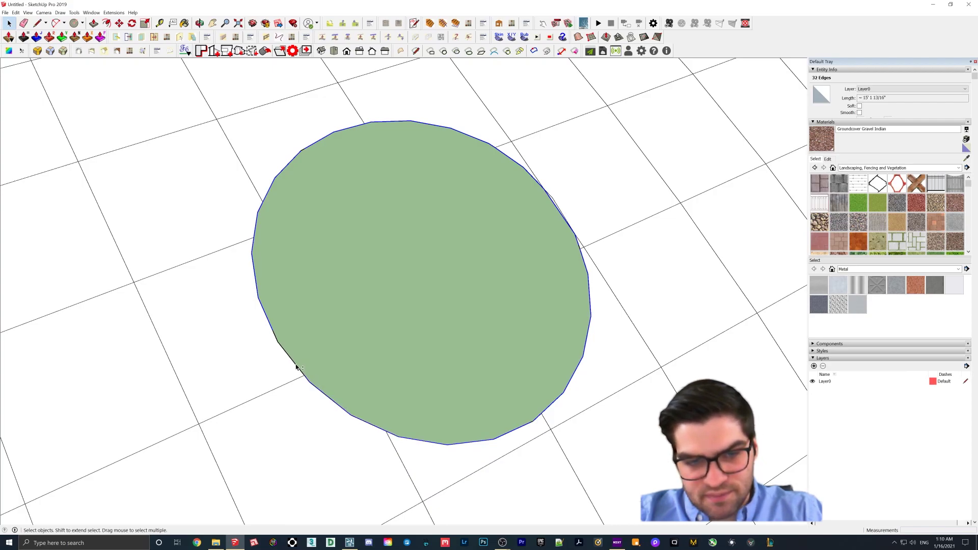
pyautogui.scroll(-2, 445, 334)
pyautogui.moveTo(448, 337); pyautogui.dragTo(412, 339, button='middle')
pyautogui.keyDown('shift'); pyautogui.moveTo(331, 352); pyautogui.dragTo(371, 350, button='middle'); pyautogui.keyUp('shift')
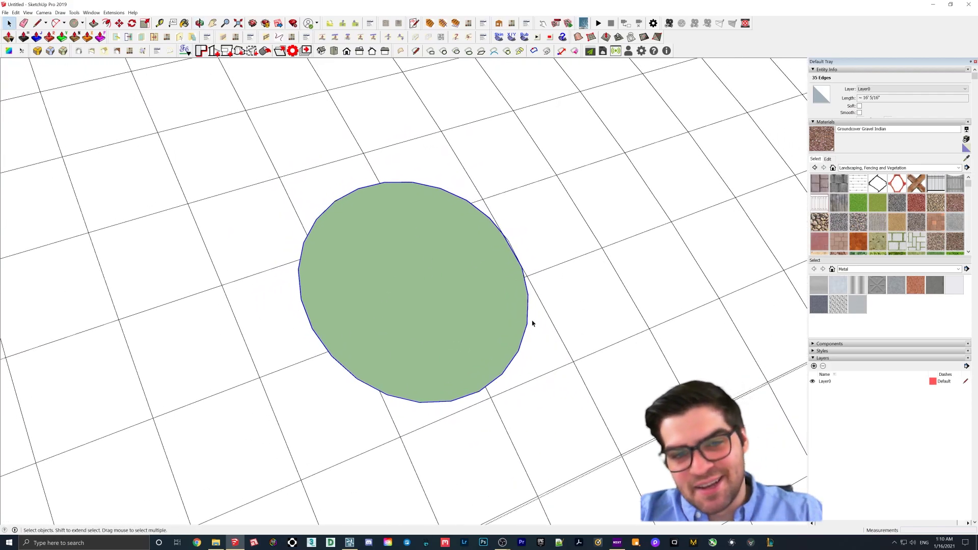
pyautogui.click(499, 36)
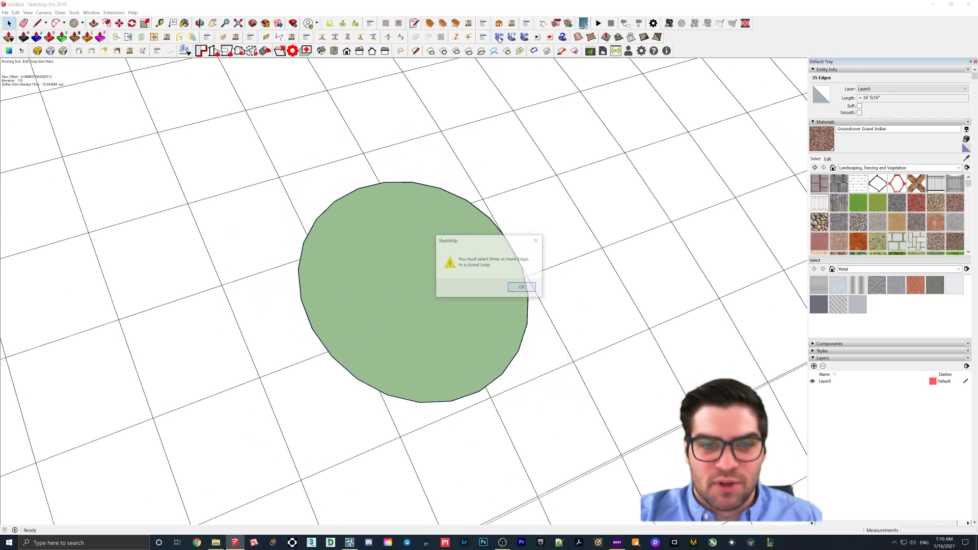
pyautogui.click(520, 288)
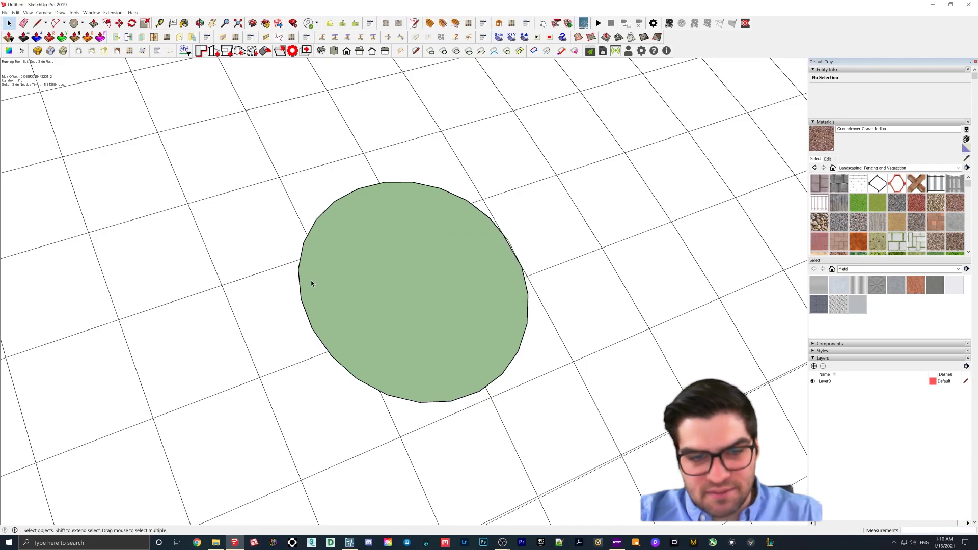
# - Select the round hole's complete rim, then remove the adjoining terrain faces and stray edges from the selection
pyautogui.scroll(2, 308, 341)
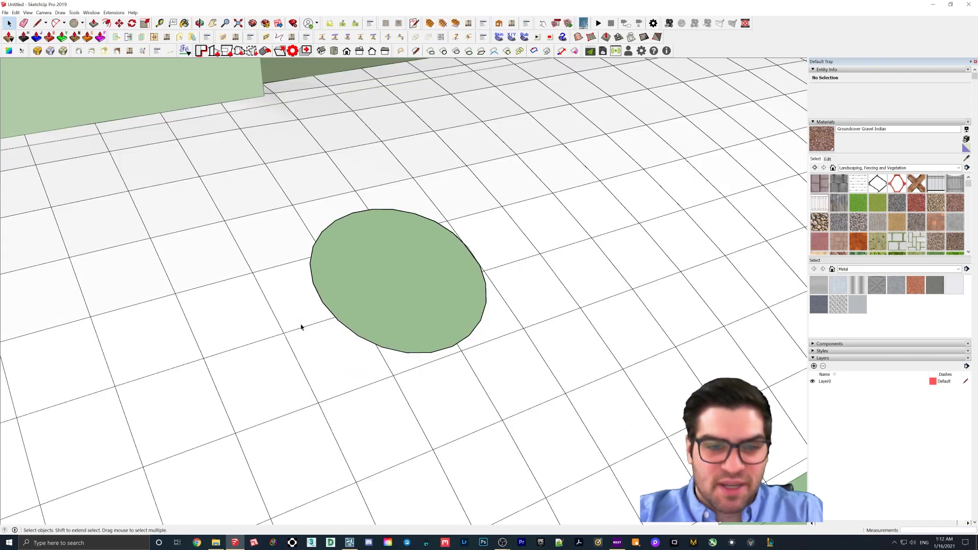
pyautogui.moveTo(302, 327); pyautogui.dragTo(299, 289, button='middle')
pyautogui.scroll(-1, 311, 301)
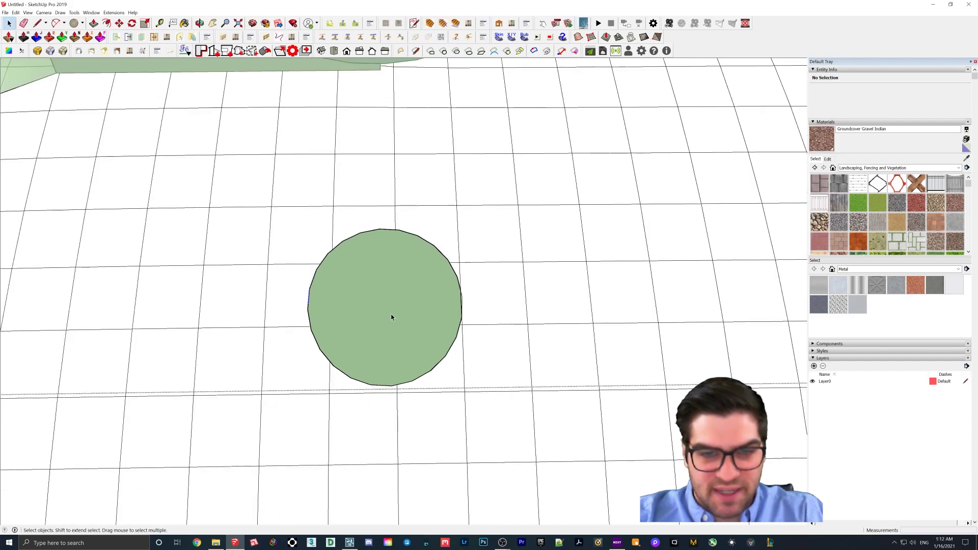
pyautogui.keyDown('shift'); pyautogui.moveTo(392, 313); pyautogui.dragTo(409, 302, button='middle'); pyautogui.keyUp('shift')
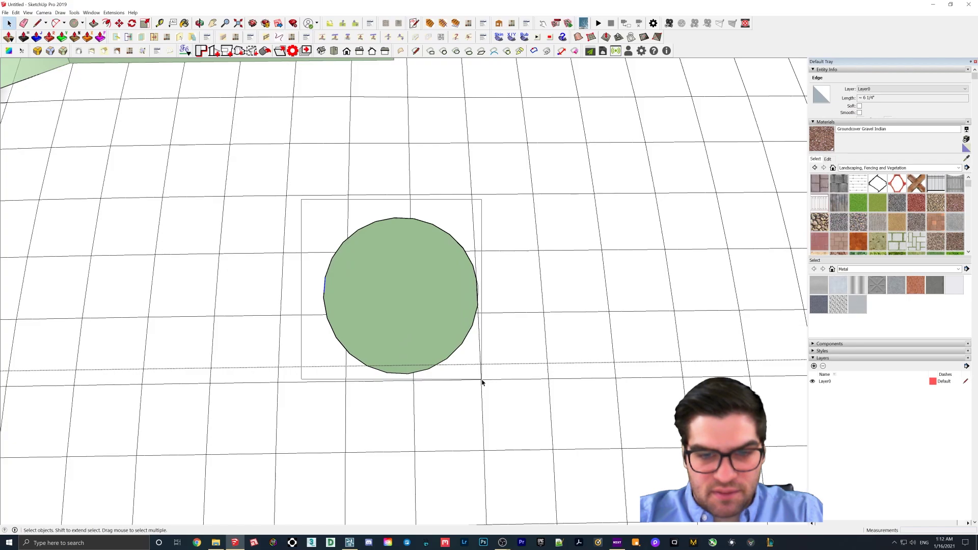
pyautogui.scroll(10, 482, 347)
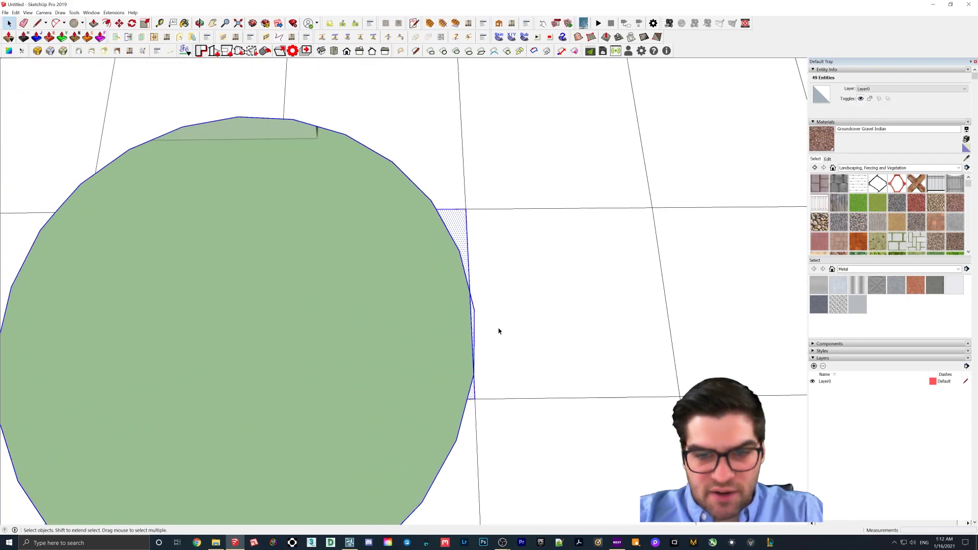
pyautogui.scroll(5, 454, 443)
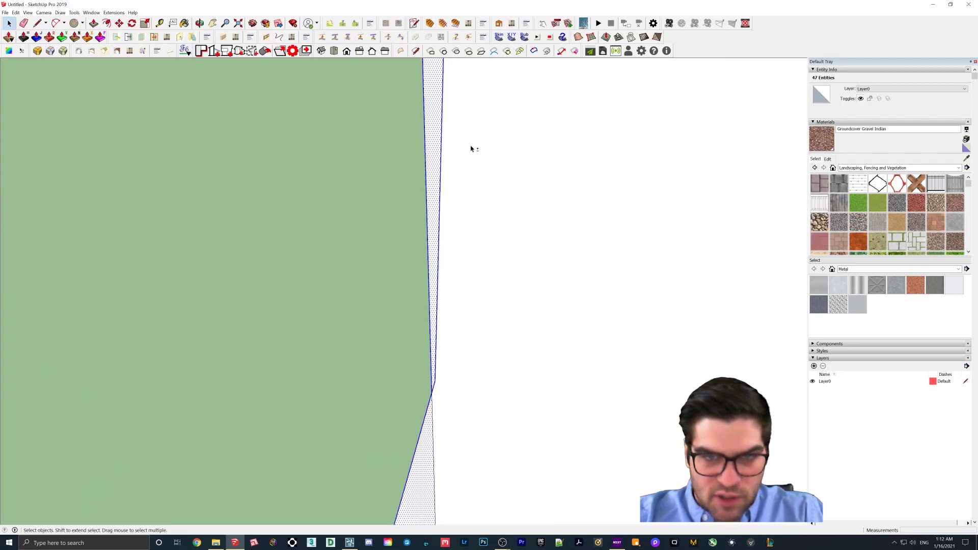
pyautogui.keyDown('shift'); pyautogui.click(435, 178); pyautogui.keyUp('shift')
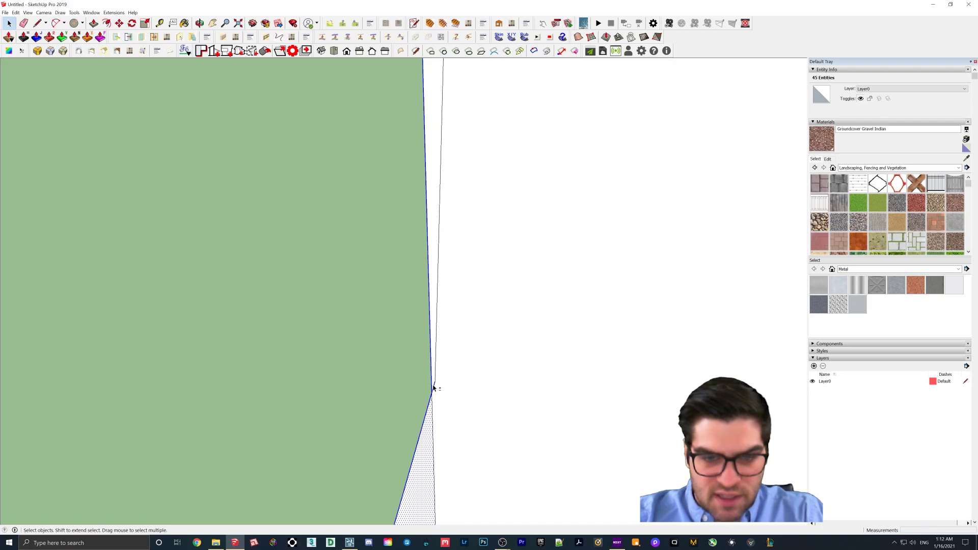
pyautogui.keyDown('shift'); pyautogui.click(427, 446); pyautogui.keyUp('shift')
pyautogui.scroll(-3, 459, 345)
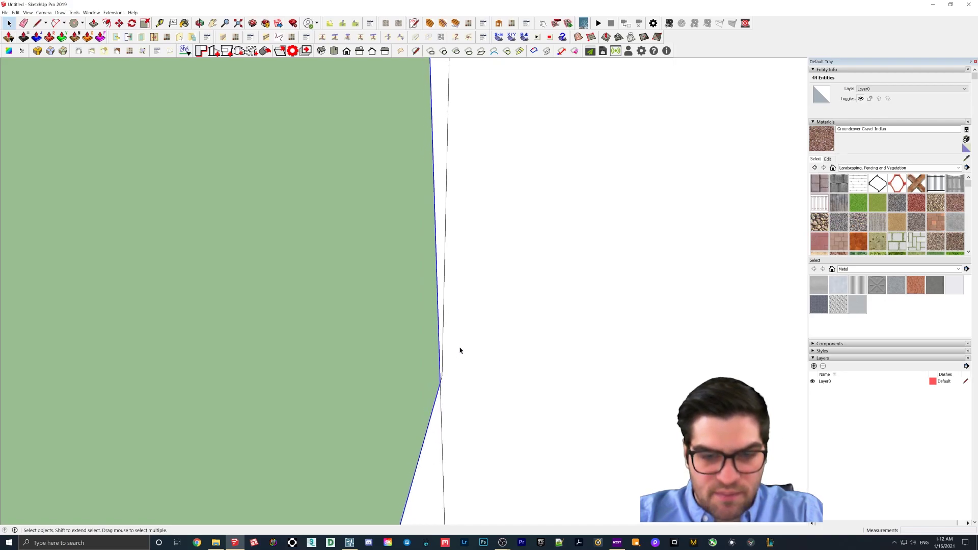
pyautogui.scroll(-3, 487, 321)
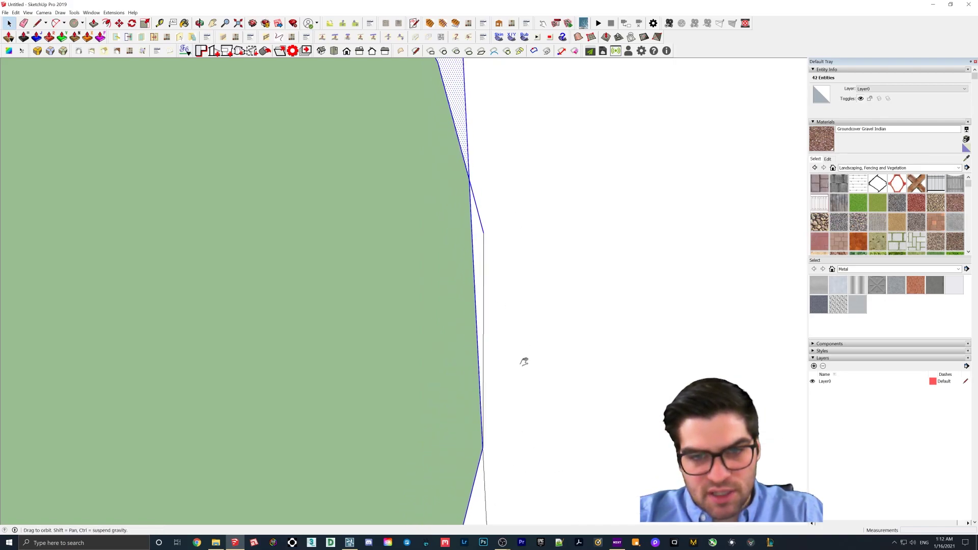
pyautogui.keyDown('shift'); pyautogui.moveTo(469, 307); pyautogui.dragTo(484, 423, button='middle'); pyautogui.keyUp('shift')
pyautogui.keyDown('shift'); pyautogui.click(465, 276); pyautogui.keyUp('shift')
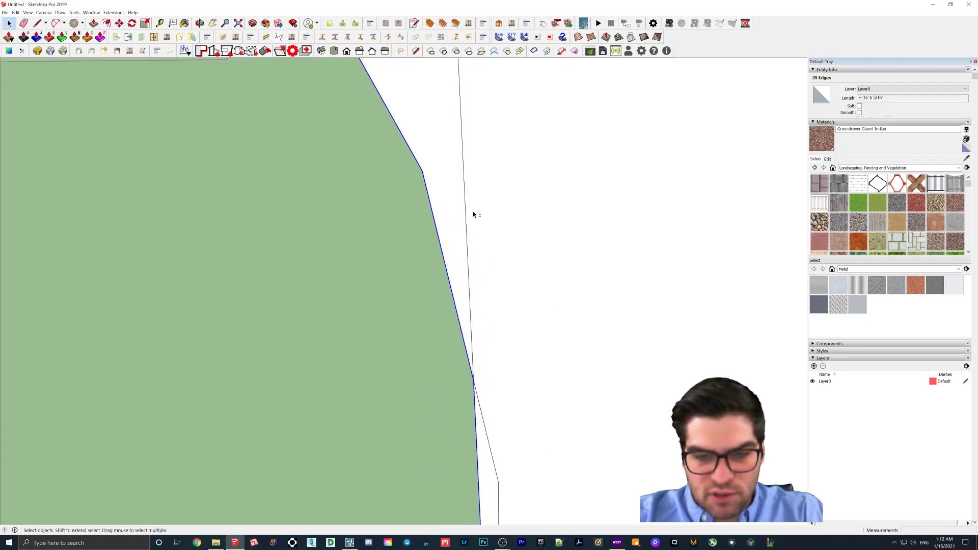
pyautogui.keyDown('shift'); pyautogui.moveTo(473, 229); pyautogui.dragTo(500, 510, button='middle'); pyautogui.keyUp('shift')
pyautogui.keyDown('shift'); pyautogui.moveTo(469, 371); pyautogui.dragTo(482, 419, button='middle'); pyautogui.keyUp('shift')
pyautogui.scroll(-8, 506, 266)
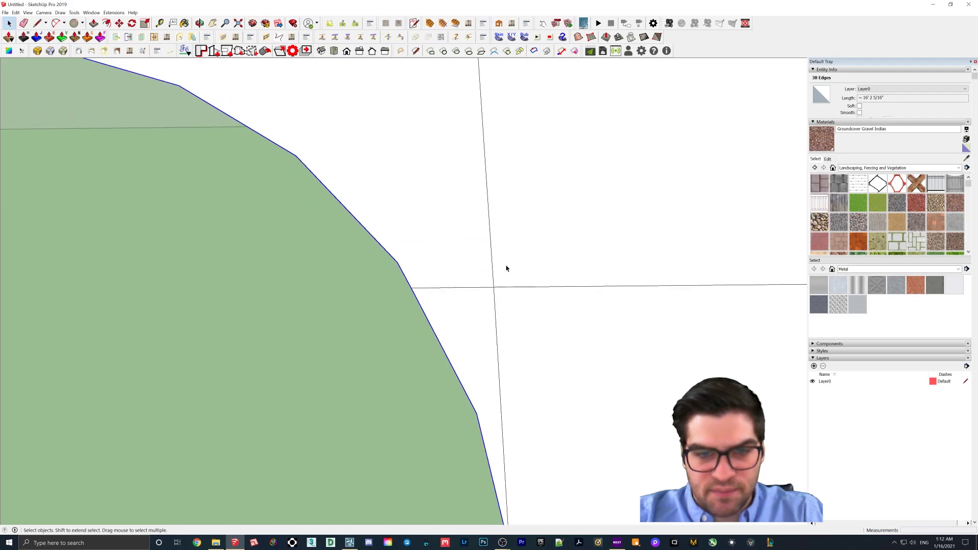
pyautogui.keyDown('shift'); pyautogui.moveTo(528, 337); pyautogui.dragTo(552, 303, button='middle'); pyautogui.keyUp('shift')
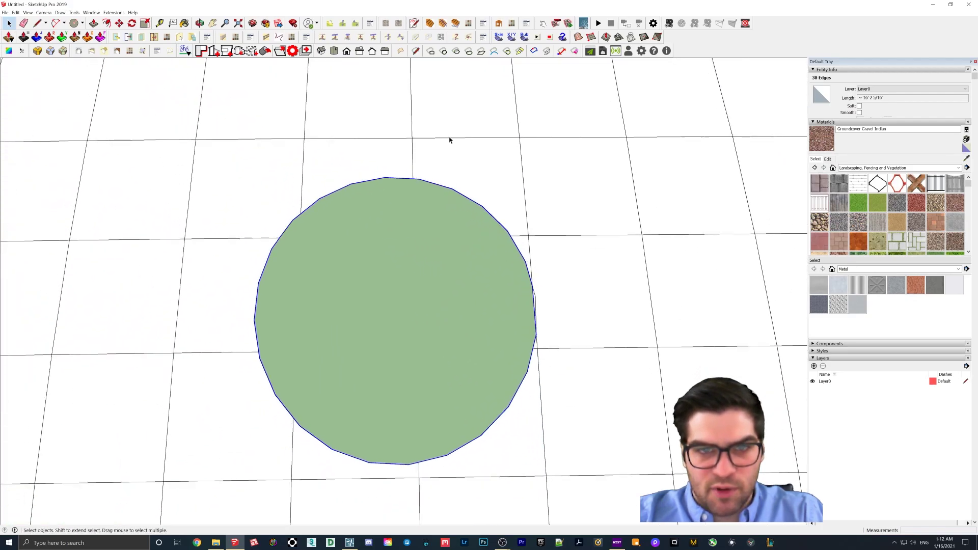
# - Generate a soap skin with 10 divisions across the selected rim to fill the hole
pyautogui.click(500, 40)
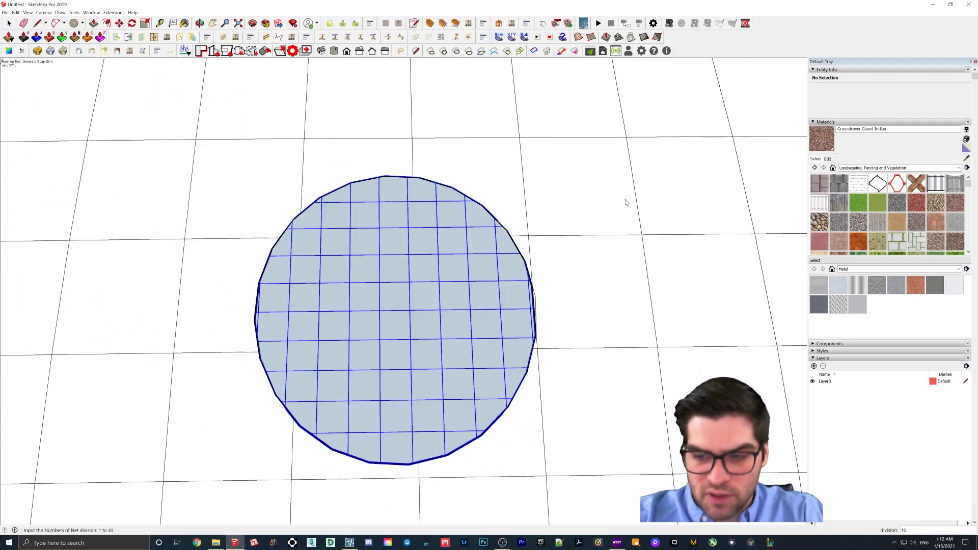
pyautogui.press('Return')
pyautogui.moveTo(236, 419); pyautogui.dragTo(482, 258, button='middle')
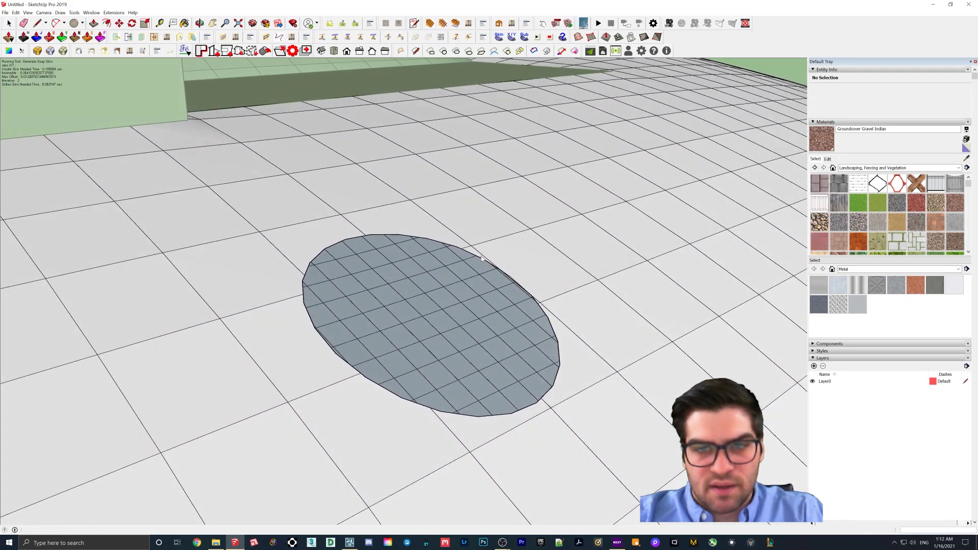
# - Inflate the round skin patch with Soap Bubble at a pressure of 10
pyautogui.click(521, 39)
pyautogui.click(507, 287)
pyautogui.click(481, 297)
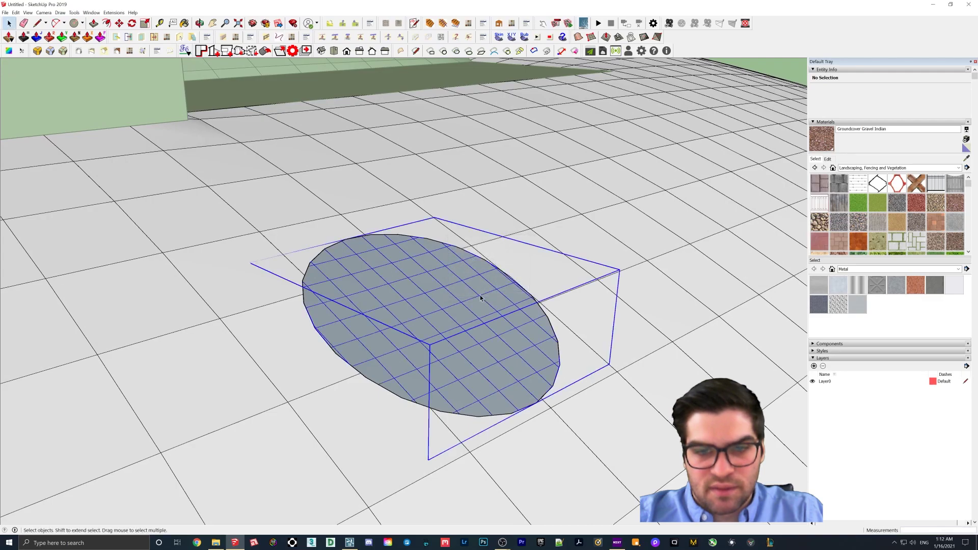
pyautogui.click(524, 38)
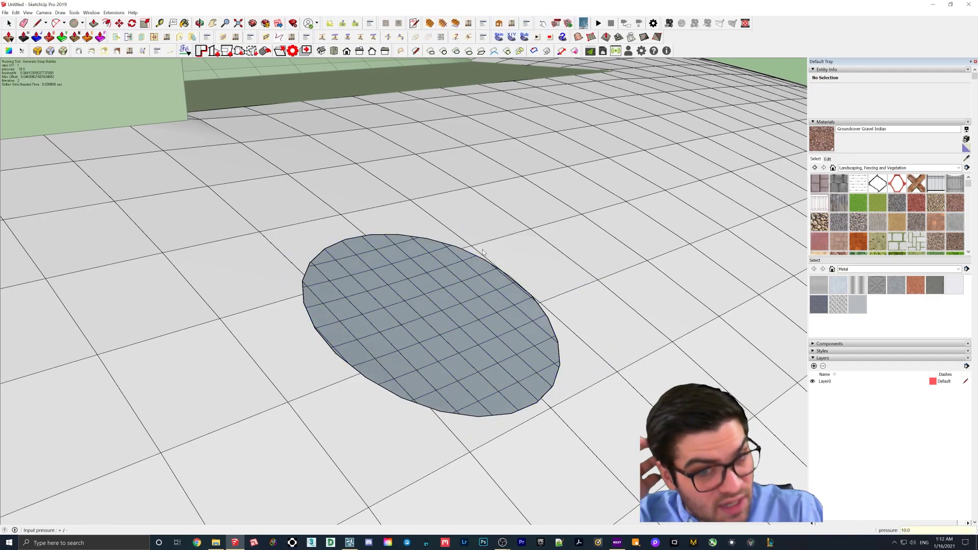
pyautogui.moveTo(439, 310)
pyautogui.mouseDown(button='middle')
pyautogui.moveTo(516, 224)
pyautogui.moveTo(434, 315)
pyautogui.mouseUp(button='middle')
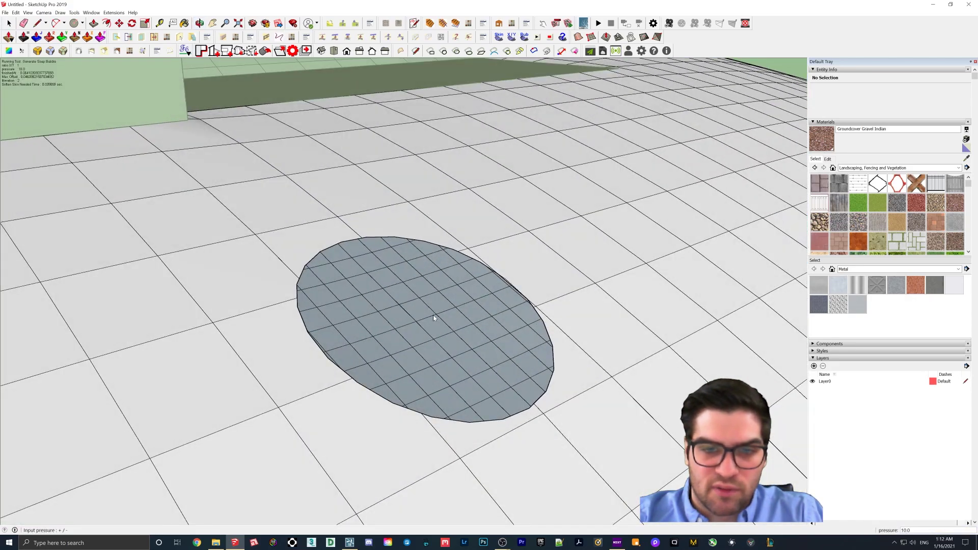
pyautogui.click(523, 39)
pyautogui.click(508, 287)
# - Reverse the round patch's faces inside its group and run Soap Bubble on it again at a pressure of 10
pyautogui.tripleClick(464, 306)
pyautogui.tripleClick(464, 306)
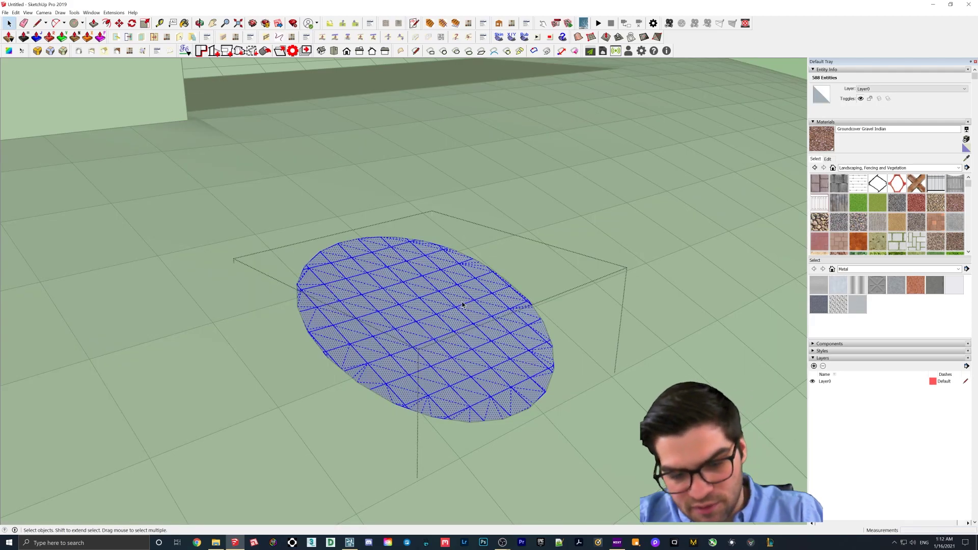
pyautogui.rightClick(463, 307)
pyautogui.click(486, 379)
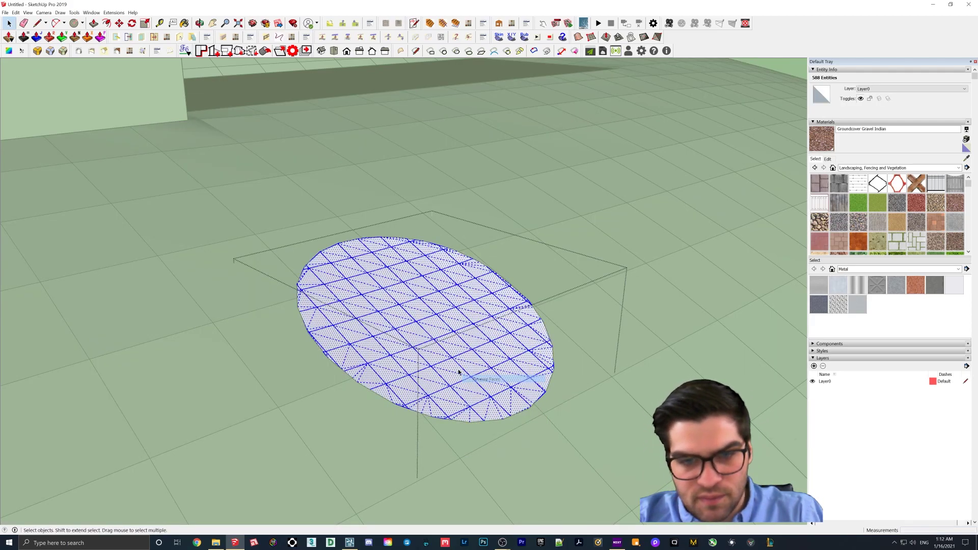
pyautogui.press('Escape')
pyautogui.click(524, 37)
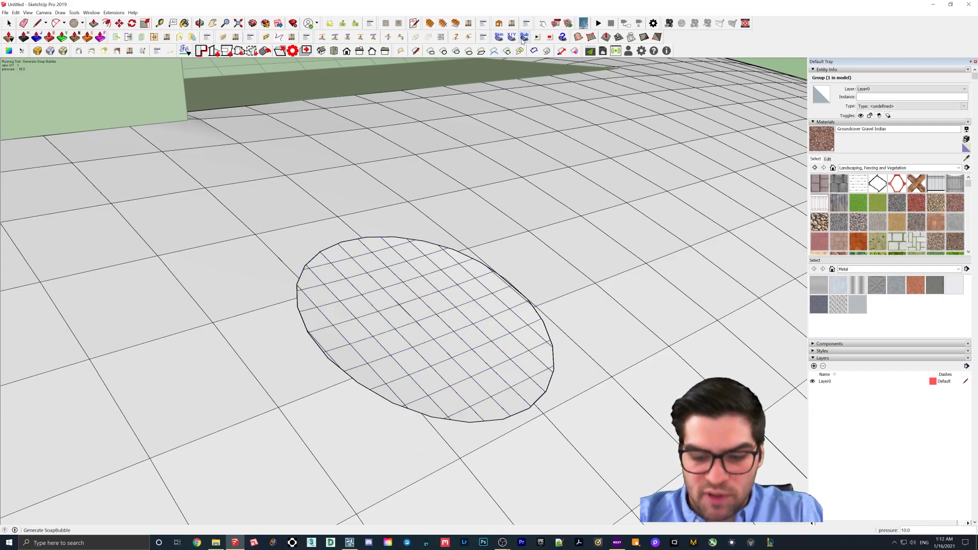
pyautogui.moveTo(216, 309)
pyautogui.mouseDown(button='middle')
pyautogui.moveTo(230, 275)
pyautogui.moveTo(408, 271)
pyautogui.moveTo(333, 305)
pyautogui.moveTo(116, 179)
pyautogui.moveTo(458, 323)
pyautogui.moveTo(448, 263)
pyautogui.mouseUp(button='middle')
# - Paint the round patch with the Groundcover Gravel Indian material
pyautogui.press('b')
pyautogui.click(402, 288)
pyautogui.moveTo(402, 287)
pyautogui.mouseDown(button='middle')
pyautogui.moveTo(563, 398)
pyautogui.moveTo(489, 311)
pyautogui.mouseUp(button='middle')
# - Delete the flat circle hovering above the front terrain
pyautogui.click(9, 23)
pyautogui.click(233, 106)
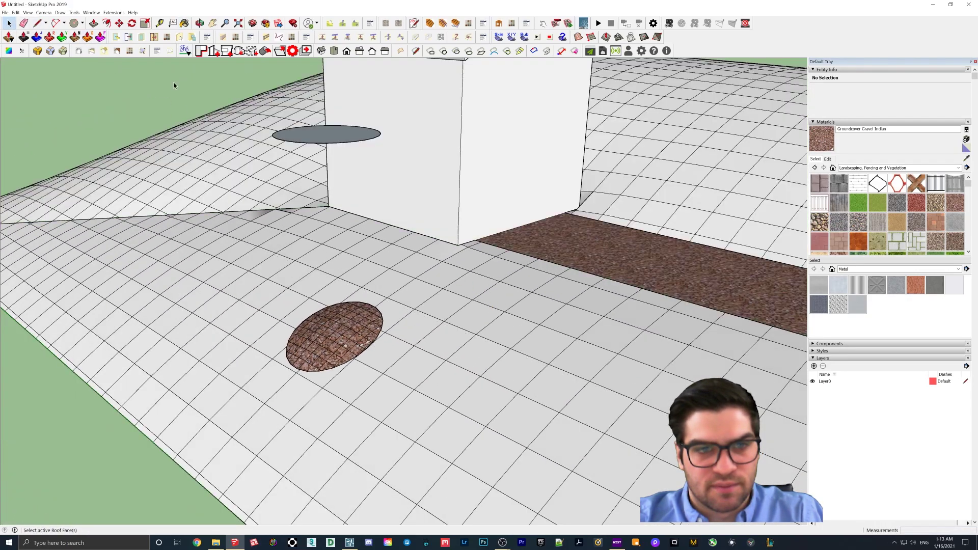
pyautogui.moveTo(234, 106); pyautogui.dragTo(188, 94, button='middle')
pyautogui.press('Delete')
# - Open the house group and select the front wall face facing the gravel slab
pyautogui.scroll(-2, 447, 187)
pyautogui.keyDown('shift'); pyautogui.moveTo(483, 225); pyautogui.dragTo(334, 284, button='middle'); pyautogui.keyUp('shift')
pyautogui.click(351, 250)
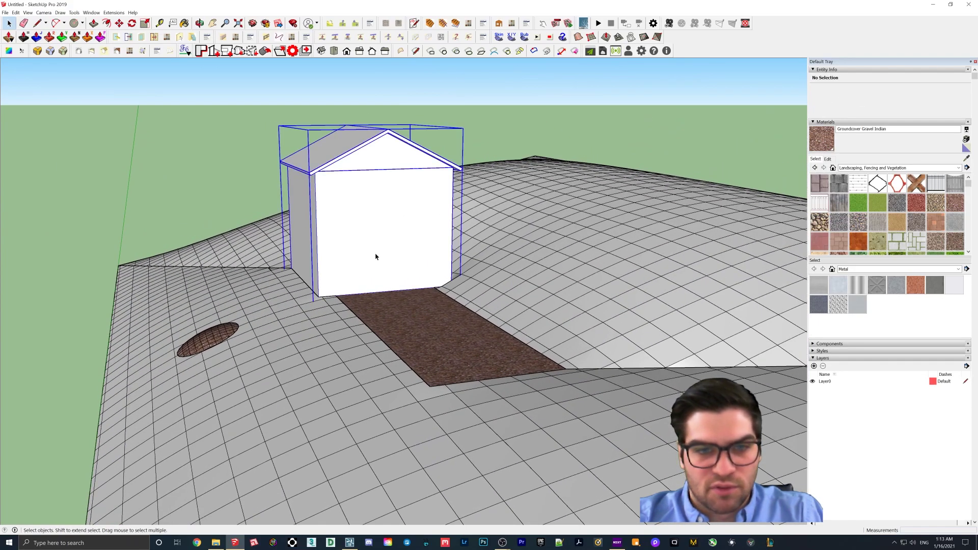
pyautogui.tripleClick(376, 257)
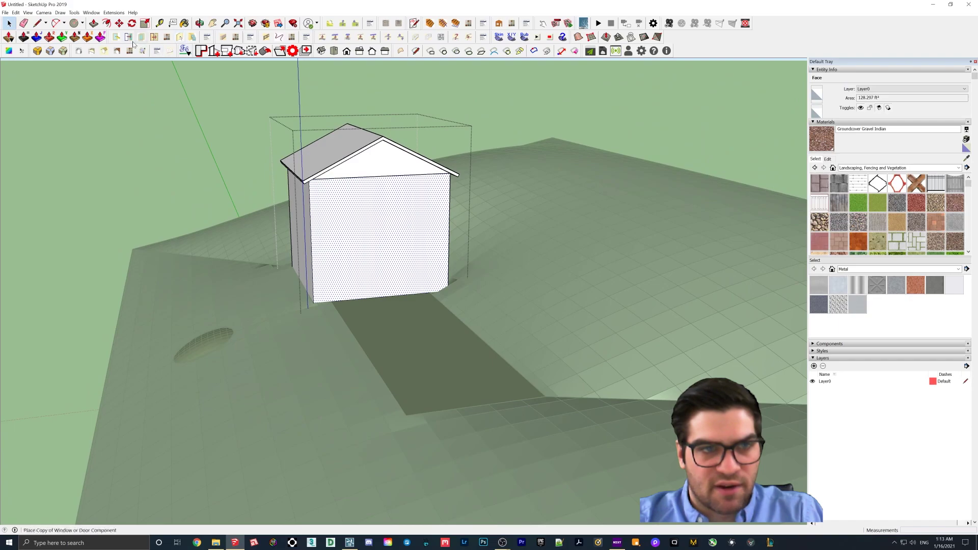
# - Make an Instant Door from the Entrances library, style Entrance 5468, with the 2D wall option, and place it at the front wall's base
pyautogui.click(117, 38)
pyautogui.click(474, 219)
pyautogui.click(478, 237)
pyautogui.click(447, 229)
pyautogui.click(172, 164)
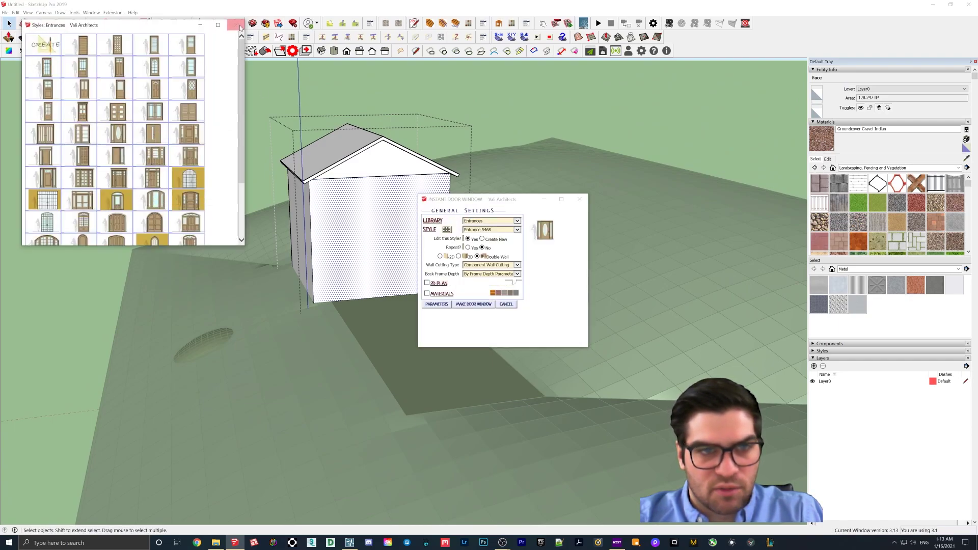
pyautogui.click(237, 24)
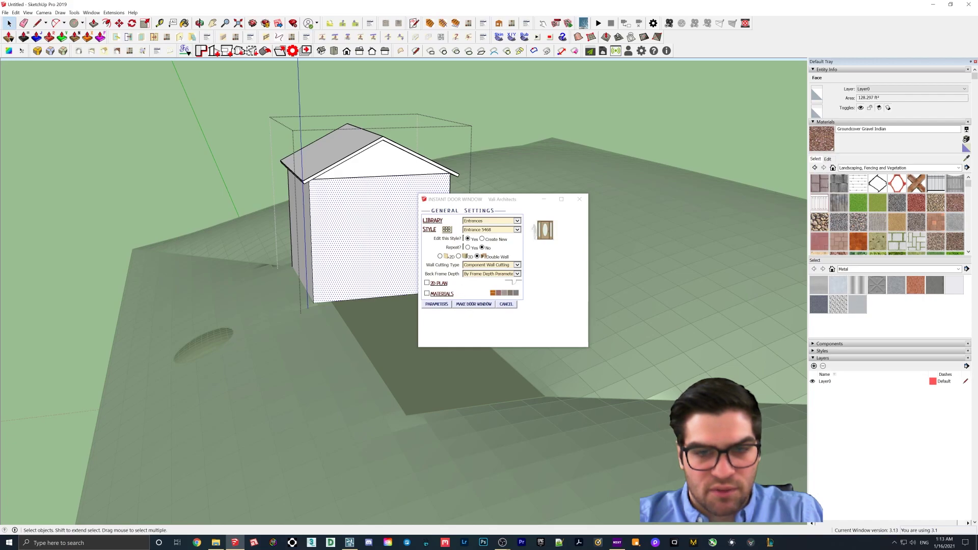
pyautogui.click(440, 257)
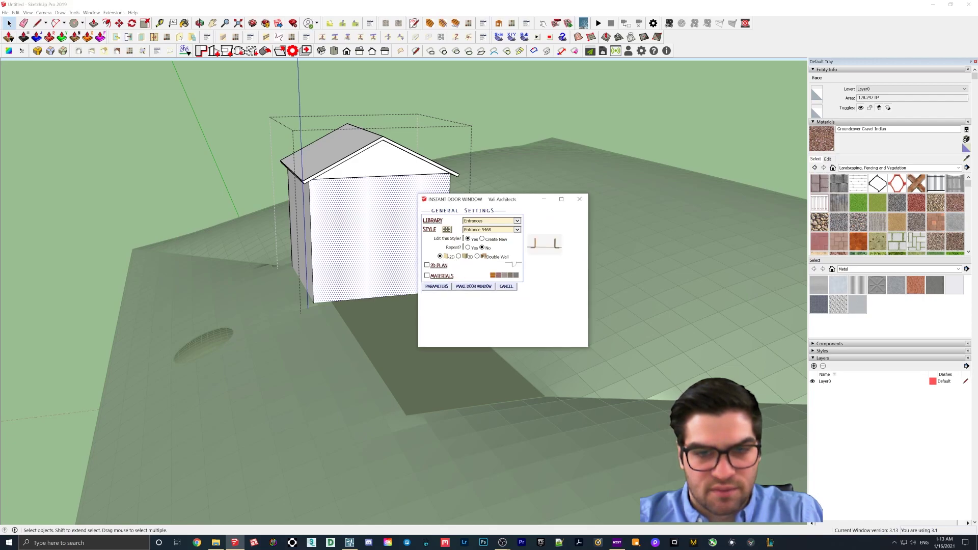
pyautogui.click(472, 287)
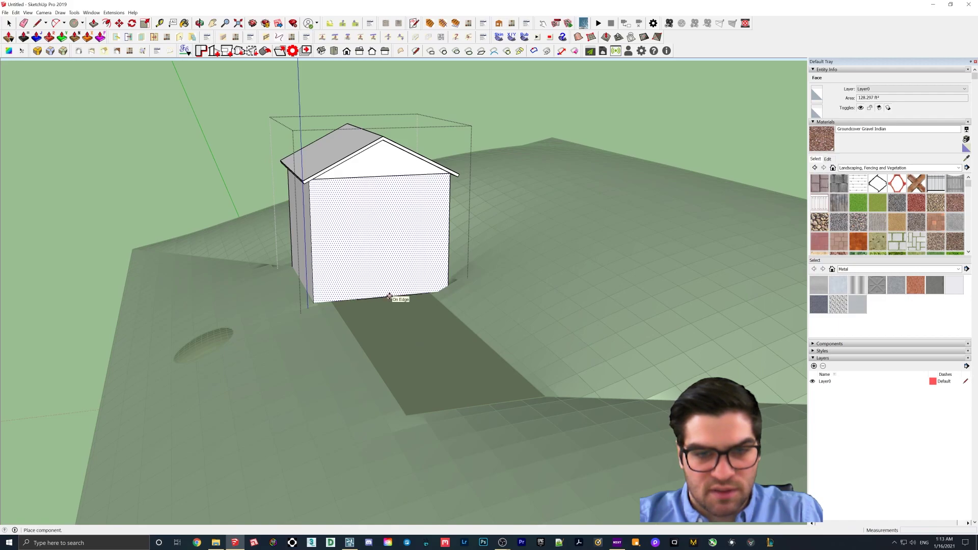
pyautogui.click(386, 296)
pyautogui.click(9, 23)
# - Close the house group and select the gravel slab's face together with its boundary edges
pyautogui.moveTo(294, 275); pyautogui.dragTo(409, 255, button='middle')
pyautogui.press('Escape')
pyautogui.moveTo(459, 169); pyautogui.dragTo(218, 306, button='middle')
pyautogui.scroll(3, 341, 231)
pyautogui.moveTo(340, 231); pyautogui.dragTo(450, 275, button='middle')
pyautogui.doubleClick(445, 353)
pyautogui.scroll(1, 445, 353)
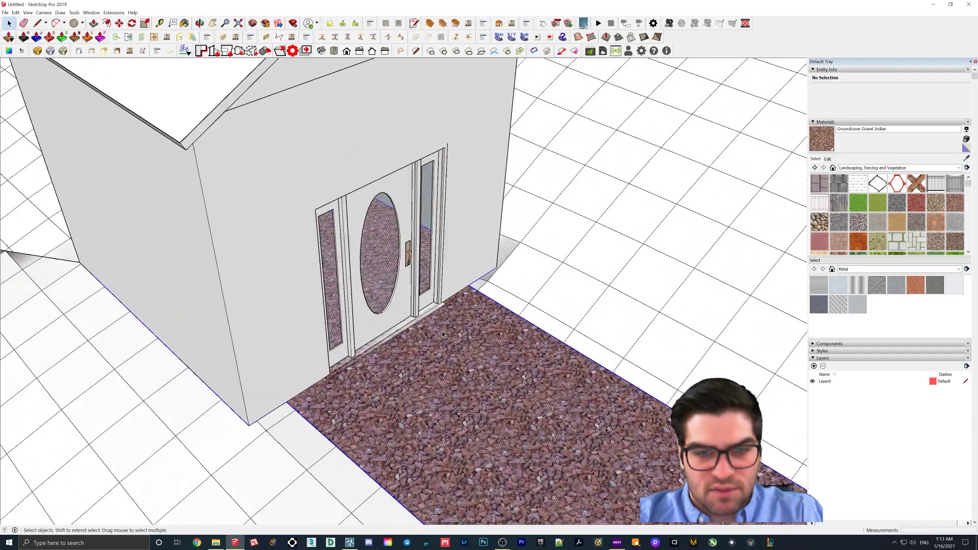
# - Draw a rectangle about 22' 4" by 9' over the outdoor gravel slab, from its front-wall corner to the far opposite corner
pyautogui.keyDown('shift'); pyautogui.moveTo(445, 353); pyautogui.dragTo(300, 87, button='middle'); pyautogui.keyUp('shift')
pyautogui.scroll(2, 362, 443)
pyautogui.scroll(-1, 403, 295)
pyautogui.press('r')
pyautogui.click(170, 400)
pyautogui.scroll(-3, 275, 373)
pyautogui.keyDown('shift'); pyautogui.moveTo(474, 332); pyautogui.dragTo(402, 392, button='middle'); pyautogui.keyUp('shift')
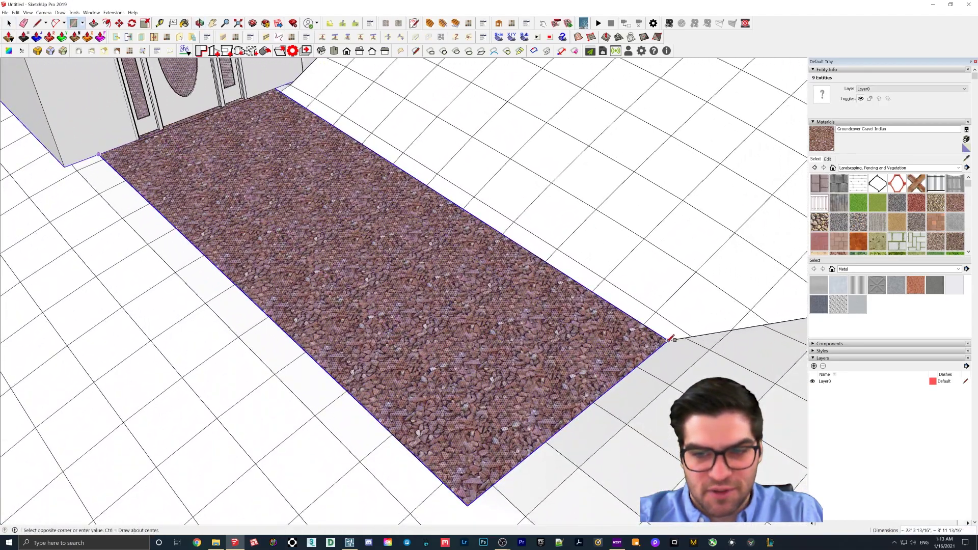
pyautogui.keyDown('shift'); pyautogui.moveTo(351, 242); pyautogui.dragTo(509, 458, button='middle'); pyautogui.keyUp('shift')
pyautogui.scroll(4, 448, 301)
pyautogui.moveTo(449, 301); pyautogui.dragTo(785, 244, button='middle')
# - Paint the floor inside the house with the Concrete Block Retaining Gray material
pyautogui.click(519, 295)
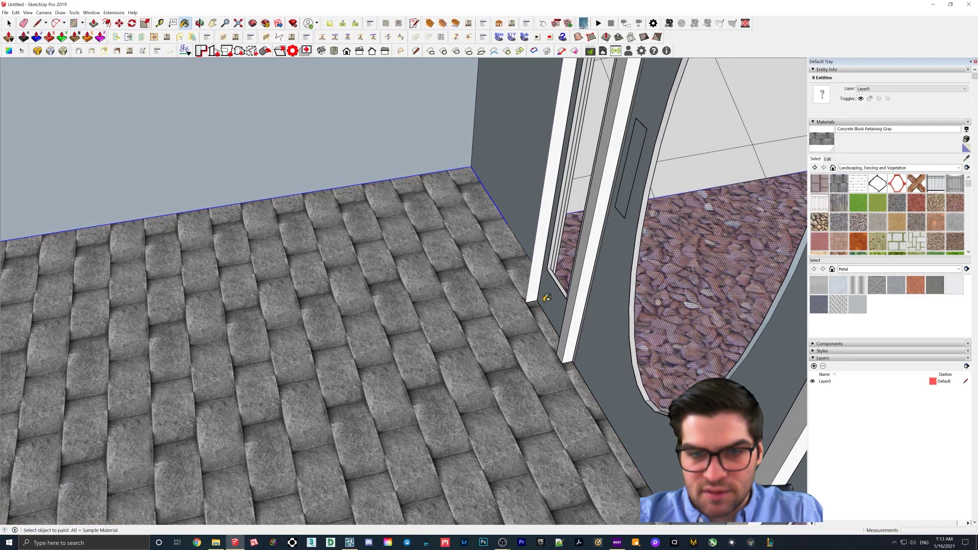
pyautogui.moveTo(518, 294); pyautogui.dragTo(308, 237, button='middle')
pyautogui.scroll(-6, 437, 270)
pyautogui.scroll(-3, 434, 279)
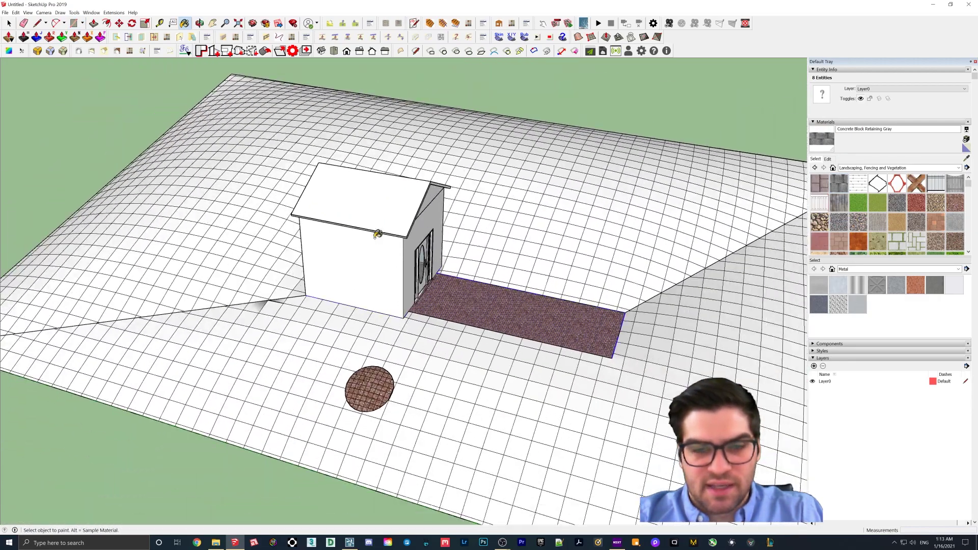
# - Paint the terrain around the house with the Grass Dark Green material
pyautogui.click(9, 22)
pyautogui.scroll(-3, 323, 257)
pyautogui.moveTo(785, 275); pyautogui.dragTo(740, 259, button='middle')
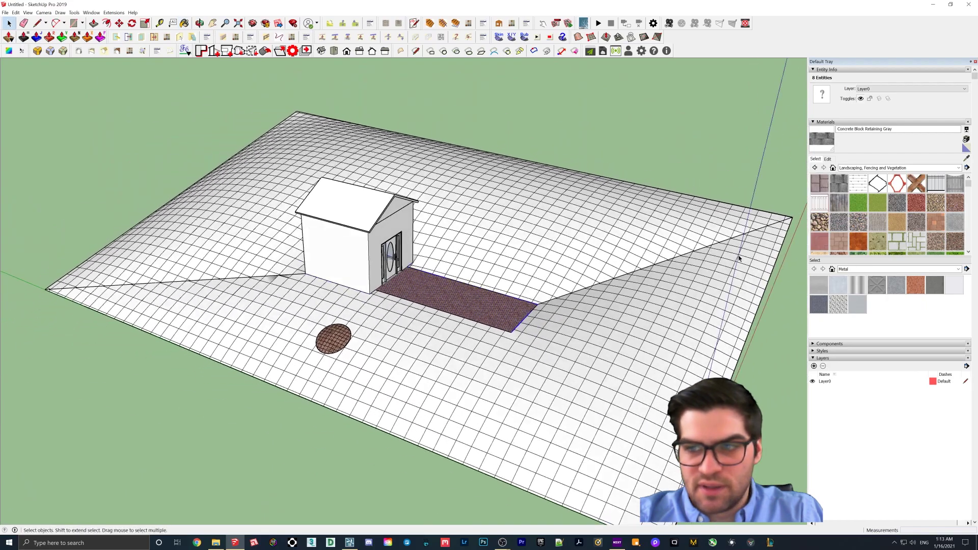
pyautogui.click(859, 204)
pyautogui.click(639, 247)
pyautogui.moveTo(641, 315)
pyautogui.mouseDown(button='middle')
pyautogui.moveTo(314, 201)
pyautogui.moveTo(463, 302)
pyautogui.moveTo(520, 286)
pyautogui.moveTo(402, 280)
pyautogui.moveTo(288, 345)
pyautogui.moveTo(552, 376)
pyautogui.moveTo(465, 313)
pyautogui.moveTo(497, 298)
pyautogui.mouseUp(button='middle')
pyautogui.scroll(-2, 552, 376)
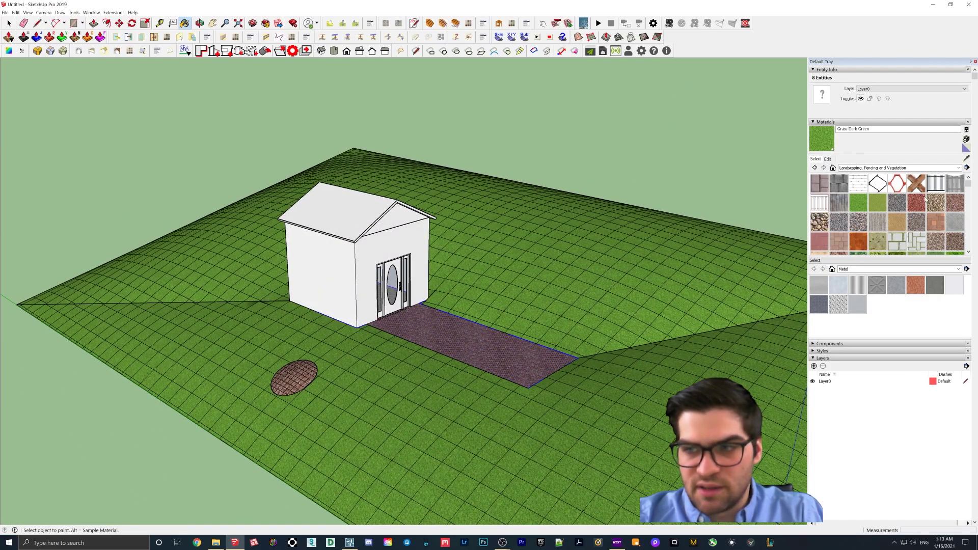
# - Open the house group and paint its outside walls with Cladding Siding White from the Brick, Cladding and Siding collection
pyautogui.click(899, 168)
pyautogui.click(899, 190)
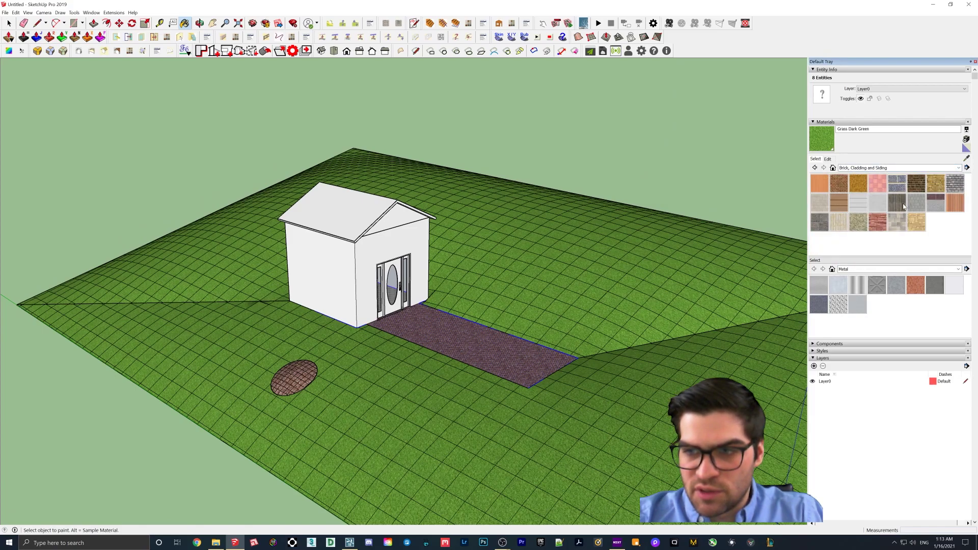
pyautogui.click(859, 203)
pyautogui.click(9, 22)
pyautogui.click(333, 276)
pyautogui.doubleClick(334, 272)
pyautogui.press('b')
pyautogui.click(338, 264)
pyautogui.moveTo(338, 264)
pyautogui.mouseDown(button='middle')
pyautogui.moveTo(330, 182)
pyautogui.moveTo(646, 262)
pyautogui.moveTo(429, 217)
pyautogui.mouseUp(button='middle')
pyautogui.moveTo(484, 244)
pyautogui.mouseDown(button='middle')
pyautogui.moveTo(546, 226)
pyautogui.moveTo(212, 218)
pyautogui.moveTo(276, 255)
pyautogui.mouseUp(button='middle')
pyautogui.click(517, 219)
# - Paint the house roof with Roofing Shingles GAF Estates from the Roofing collection
pyautogui.click(866, 168)
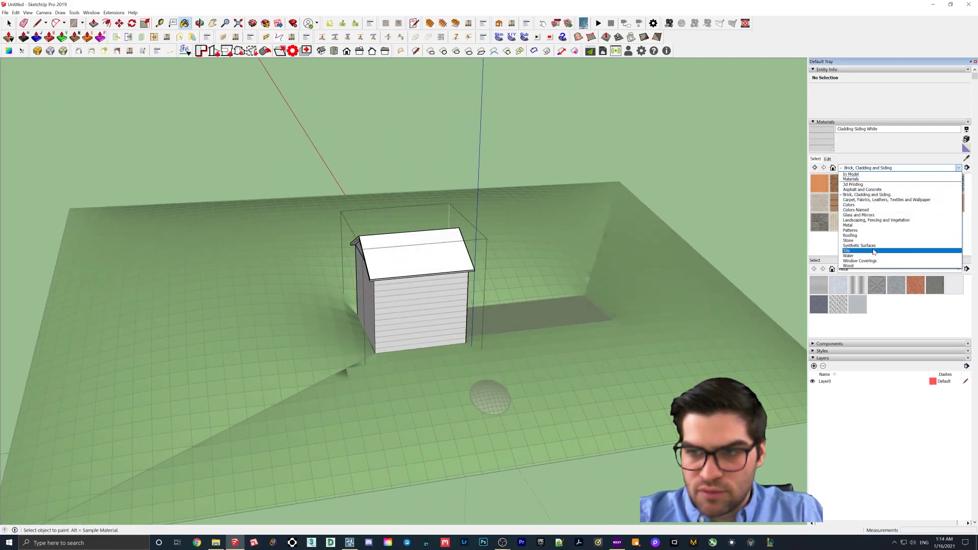
pyautogui.click(873, 235)
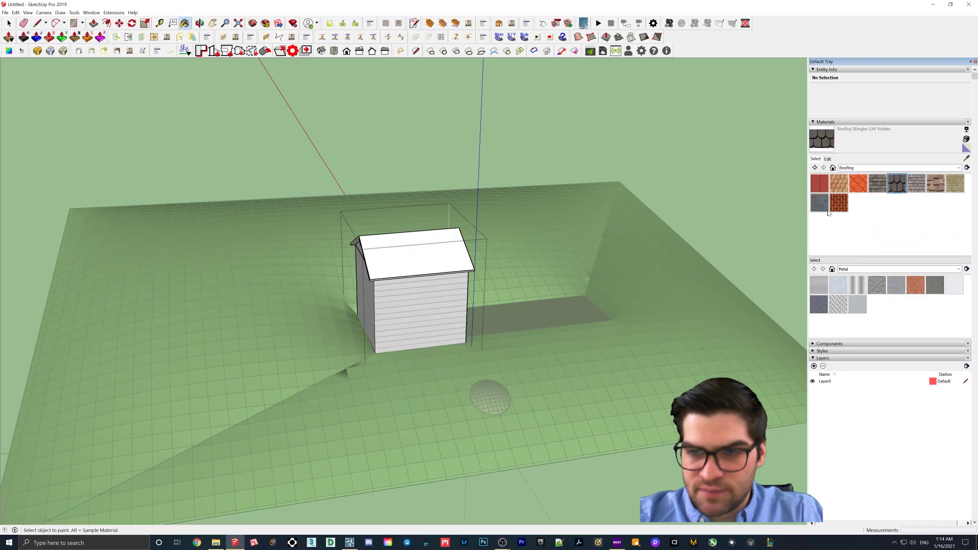
pyautogui.click(436, 241)
pyautogui.moveTo(435, 240); pyautogui.dragTo(240, 244, button='middle')
pyautogui.moveTo(382, 240)
pyautogui.mouseDown(button='middle')
pyautogui.moveTo(424, 216)
pyautogui.moveTo(155, 287)
pyautogui.moveTo(59, 53)
pyautogui.mouseUp(button='middle')
# - Save the model to the Desktop as LandscapeHouse
pyautogui.click(6, 12)
pyautogui.click(31, 53)
pyautogui.click(569, 274)
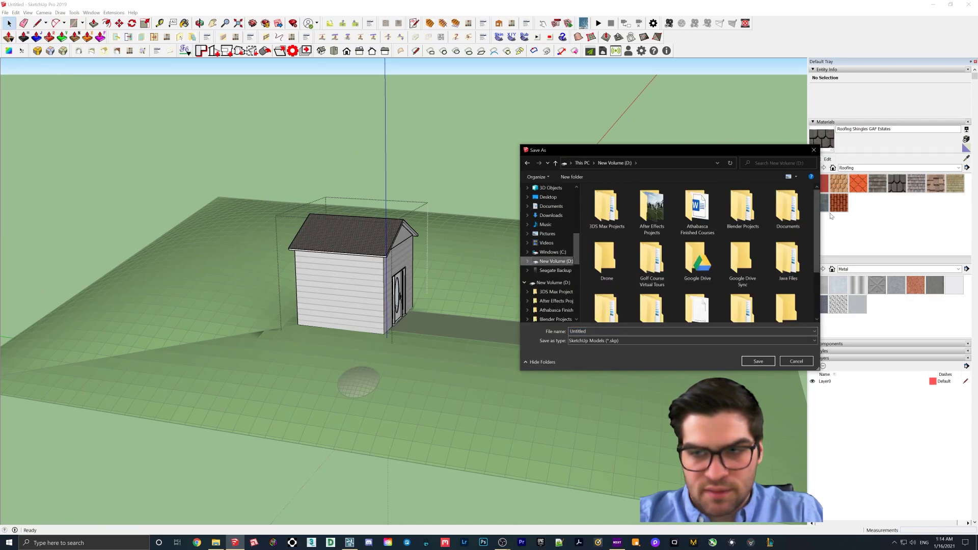
pyautogui.click(548, 197)
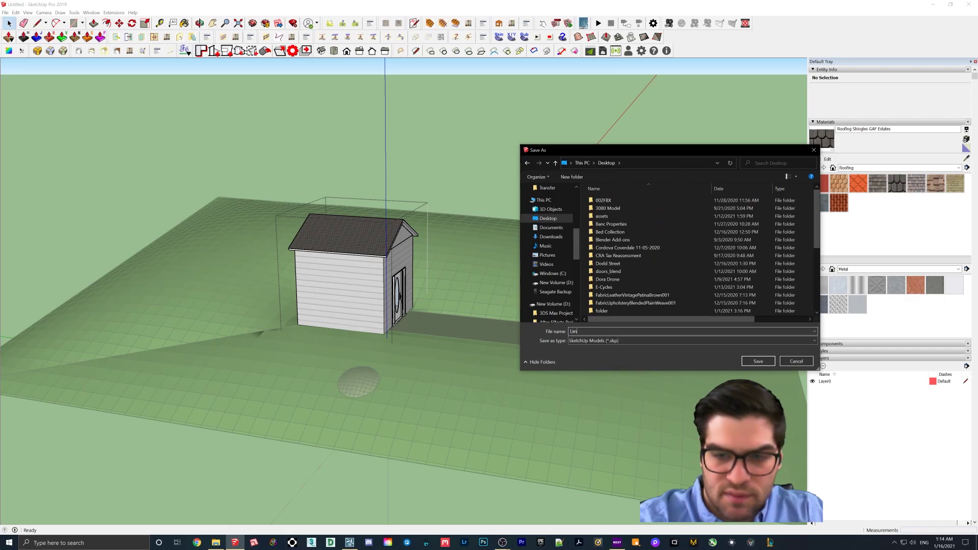
pyautogui.write('LandscapeHouse')
pyautogui.press('Return')
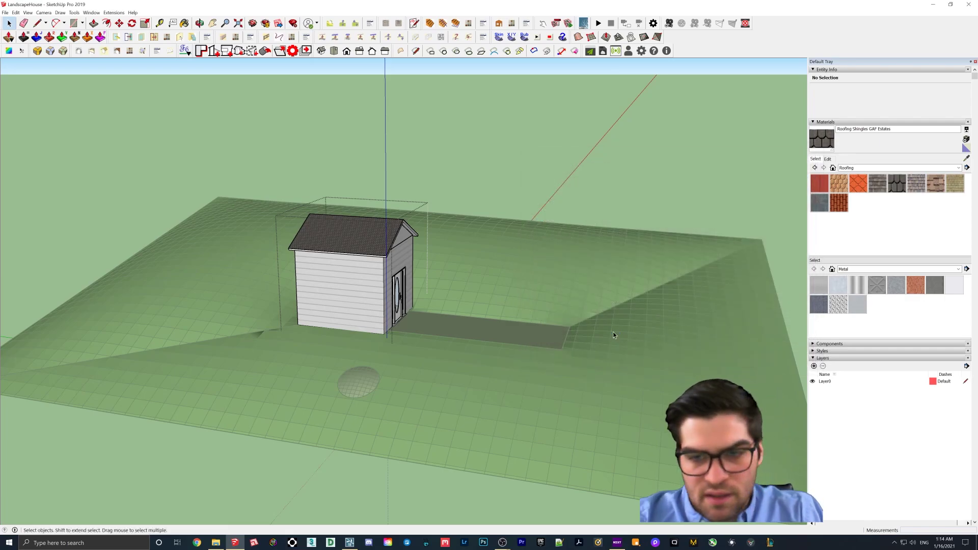
# - Close the open house group and send the LandscapeHouse model to Lumion
pyautogui.moveTo(597, 323); pyautogui.dragTo(404, 298, button='middle')
pyautogui.click(351, 543)
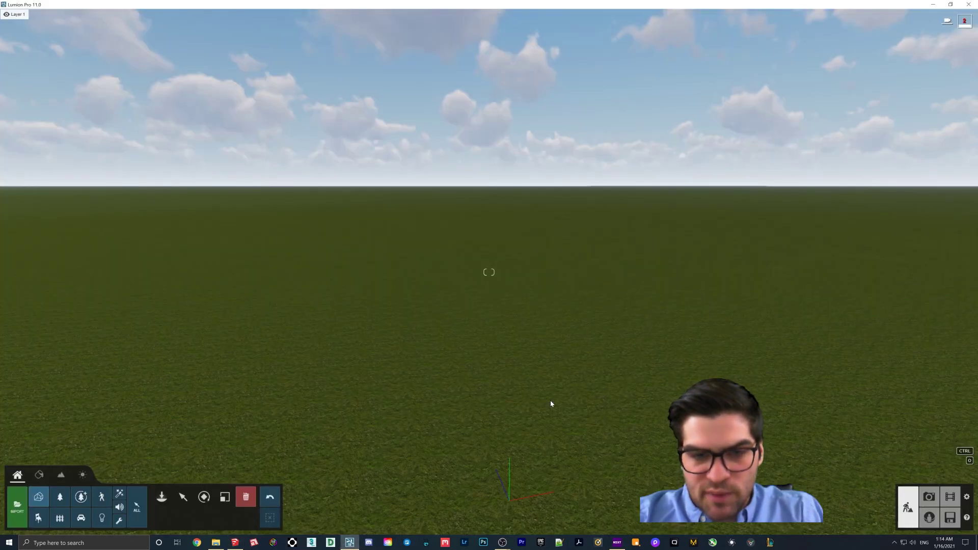
pyautogui.click(236, 541)
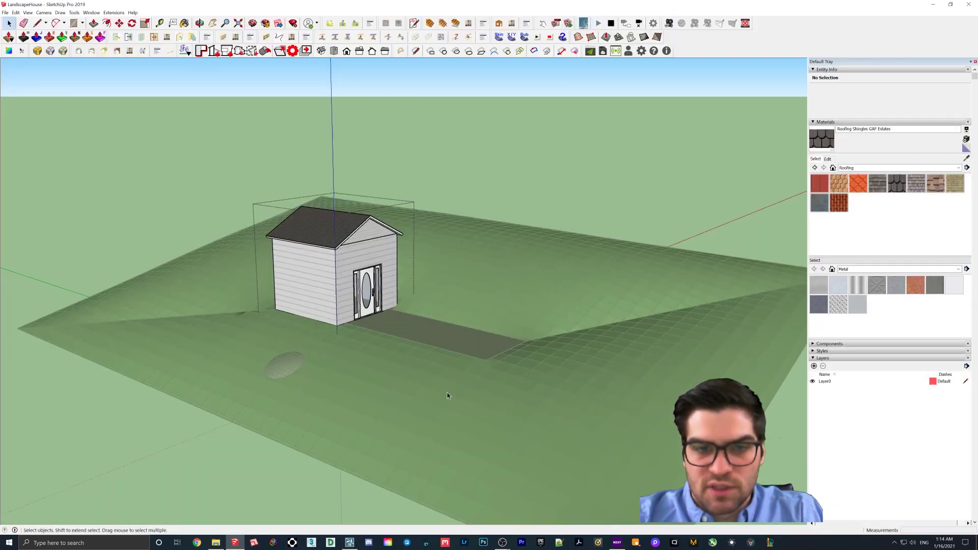
pyautogui.click(305, 464)
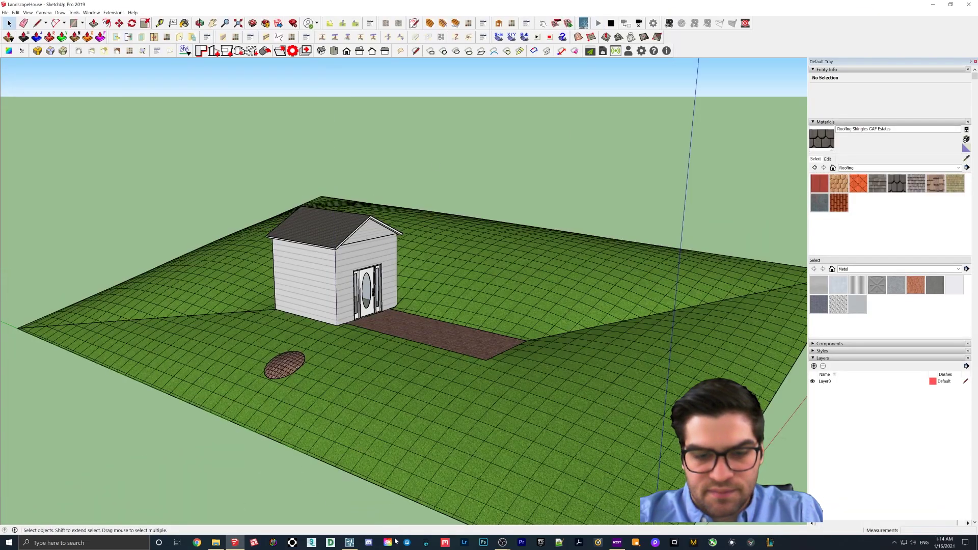
pyautogui.click(502, 544)
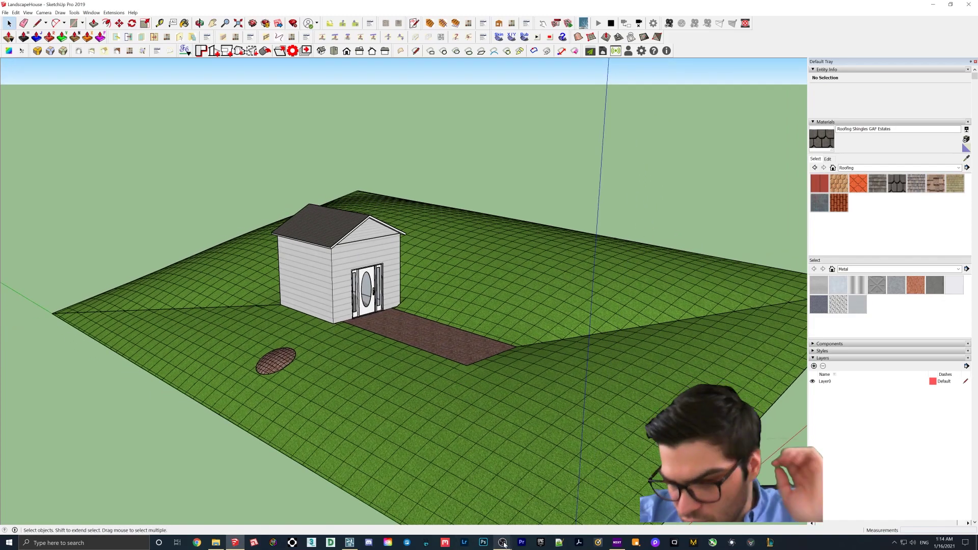
pyautogui.click(509, 544)
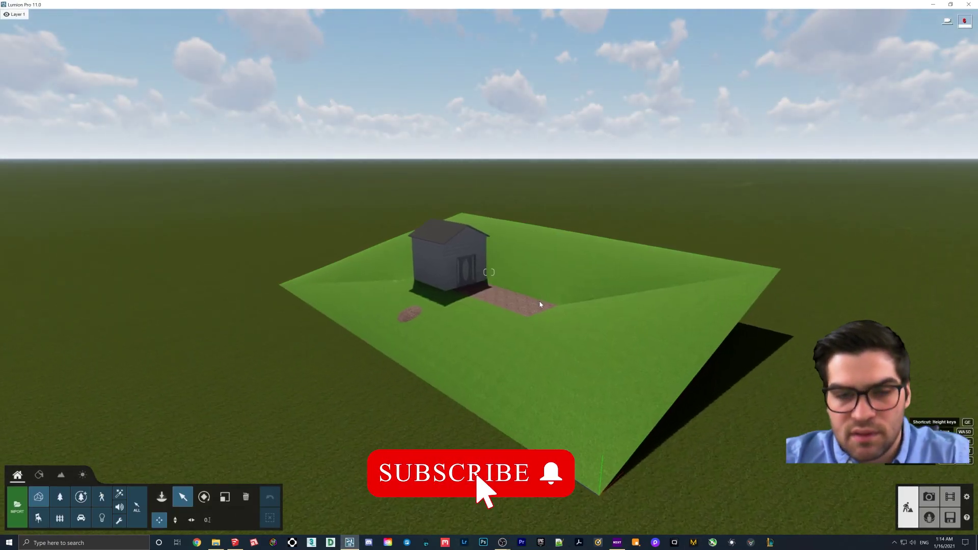
# - In Lumion's Material Editor, replace the terrain's Grass Dark Green with a textured dark grass material from the Various library
pyautogui.press('w')
pyautogui.moveTo(540, 304); pyautogui.dragTo(479, 296, button='right')
pyautogui.click(43, 479)
pyautogui.click(446, 350)
pyautogui.click(17, 278)
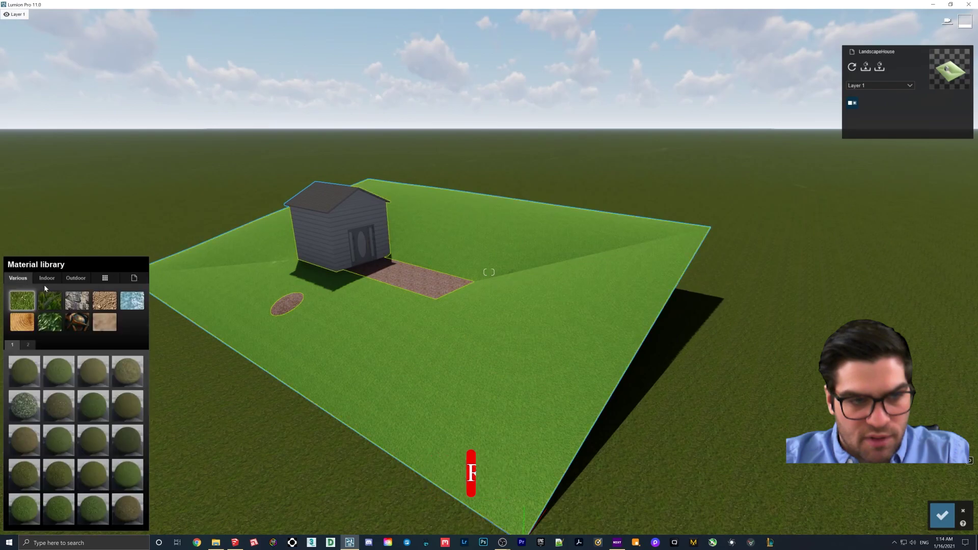
pyautogui.click(52, 298)
pyautogui.click(59, 474)
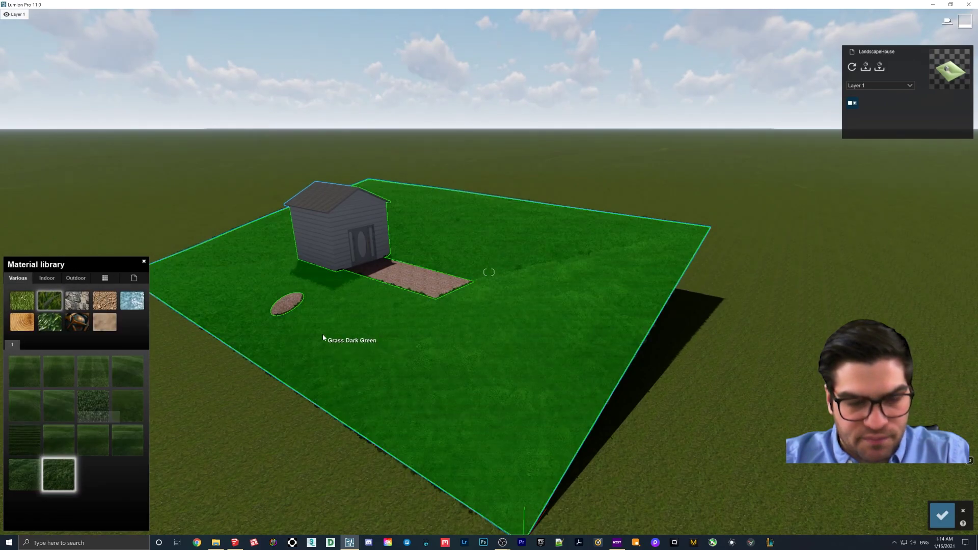
# - Apply Evermotion Soil 001 2048 to the gravel path and round patch, and save the material changes
pyautogui.press('w')
pyautogui.moveTo(511, 317); pyautogui.dragTo(488, 309, button='right')
pyautogui.click(489, 309)
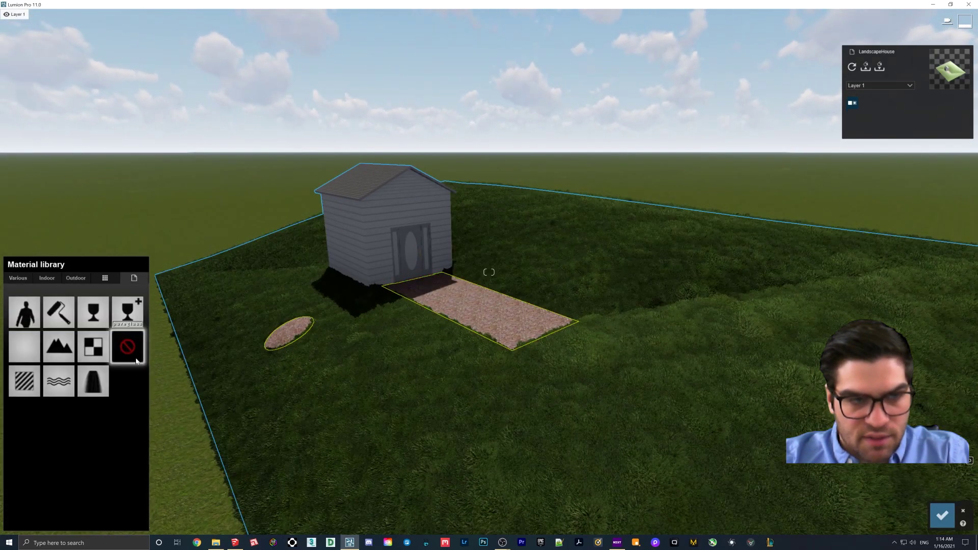
pyautogui.click(19, 278)
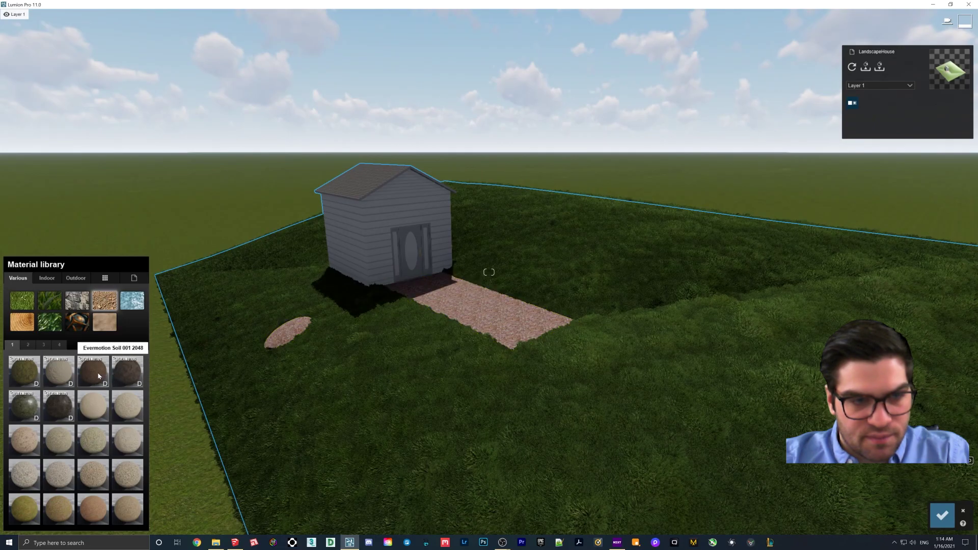
pyautogui.click(97, 374)
pyautogui.moveTo(413, 308); pyautogui.dragTo(364, 310, button='right')
pyautogui.press('w')
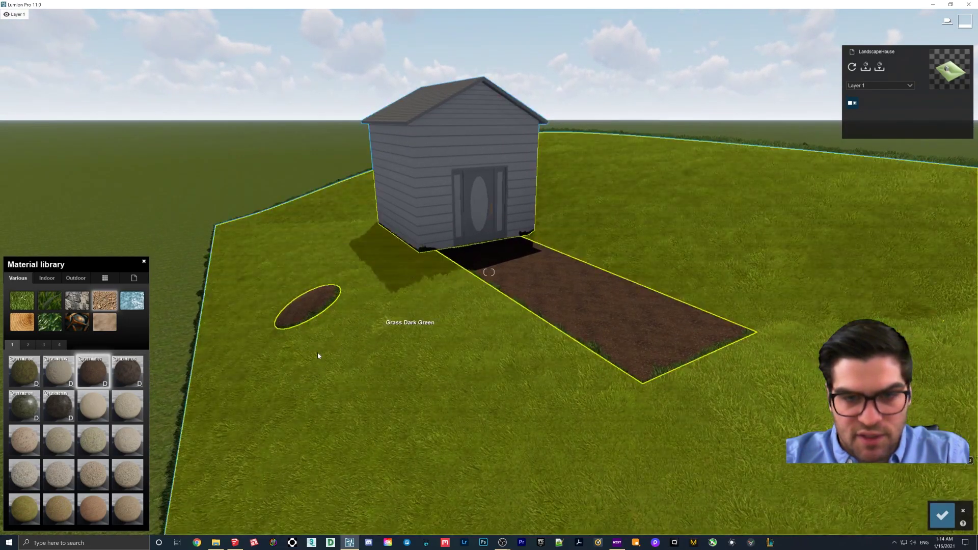
pyautogui.moveTo(292, 343); pyautogui.dragTo(379, 303, button='right')
pyautogui.press('s')
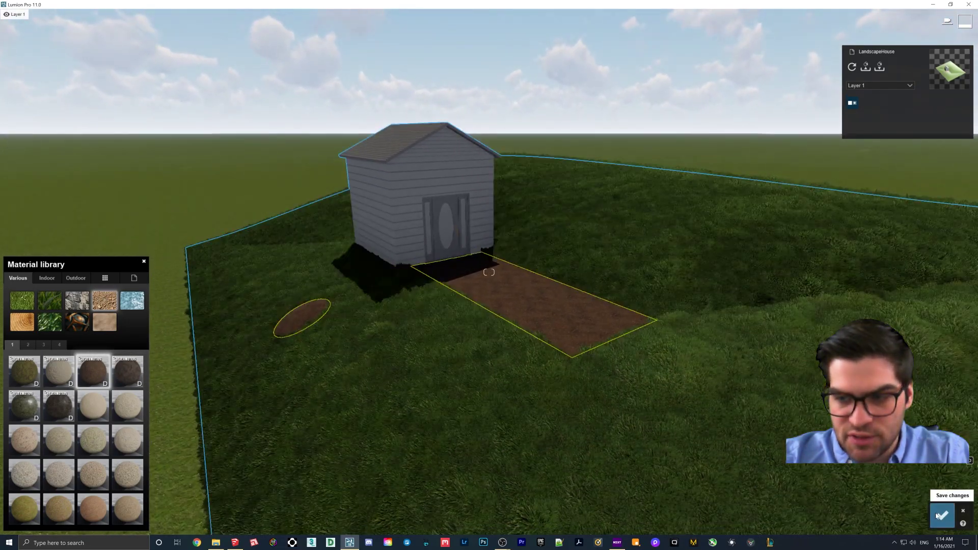
pyautogui.click(942, 516)
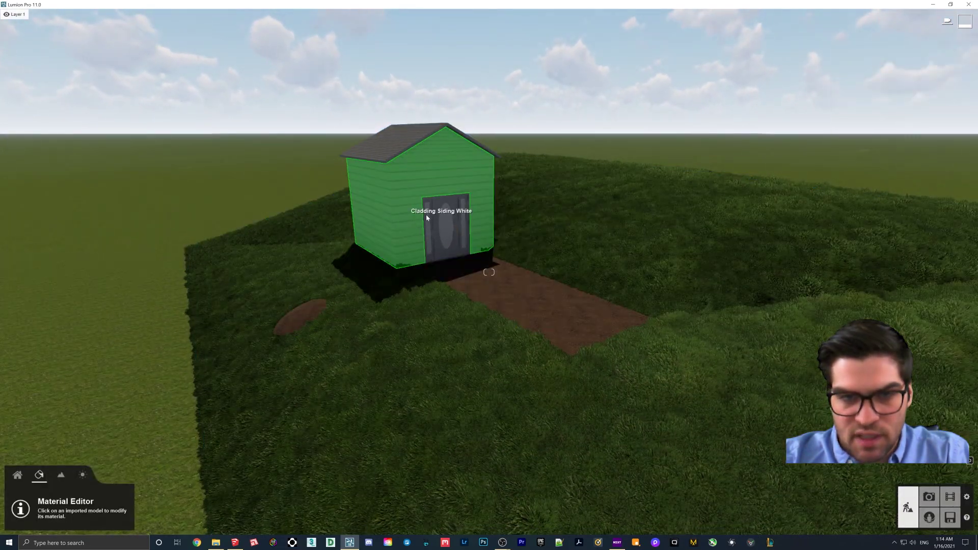
# - Apply the Glass Advanced pureglass material to the entrance door's glass panes
pyautogui.click(446, 227)
pyautogui.click(37, 319)
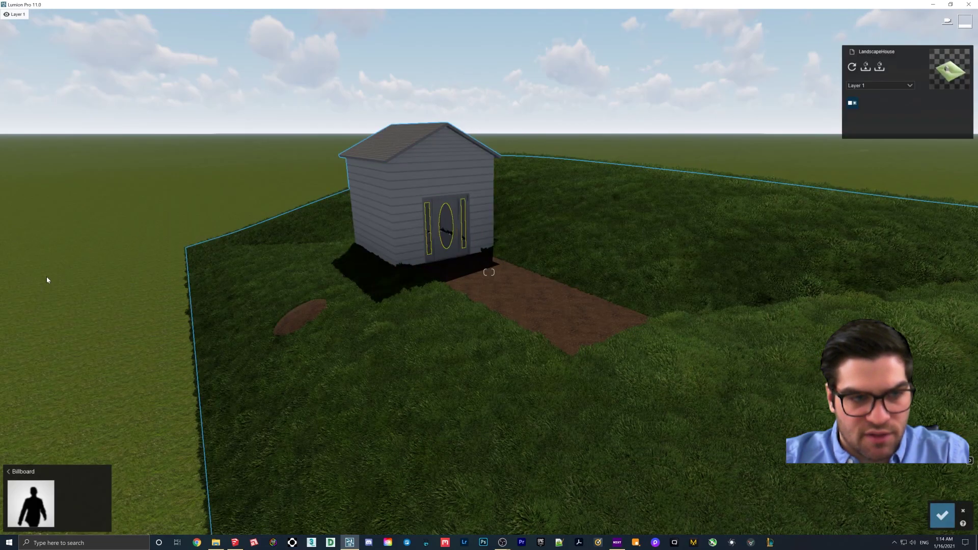
pyautogui.click(29, 480)
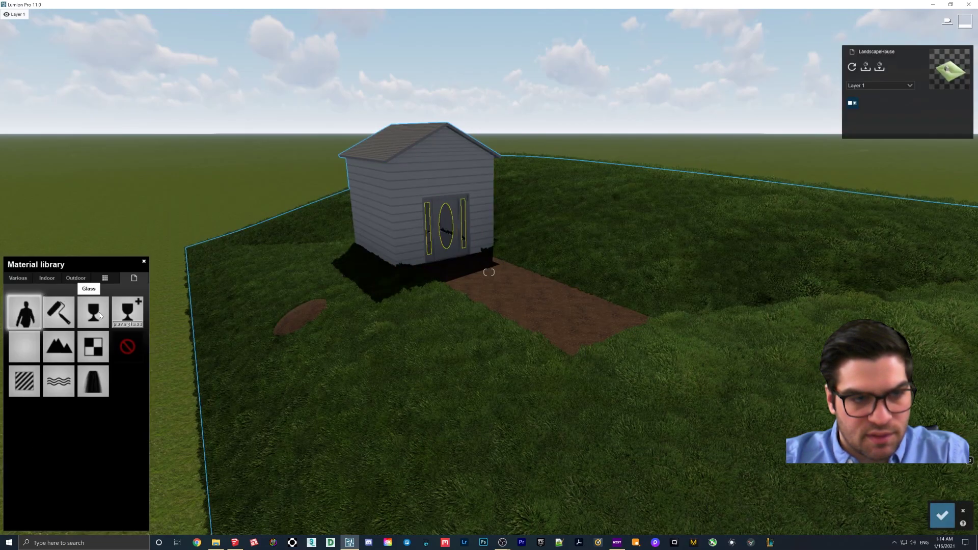
pyautogui.click(127, 312)
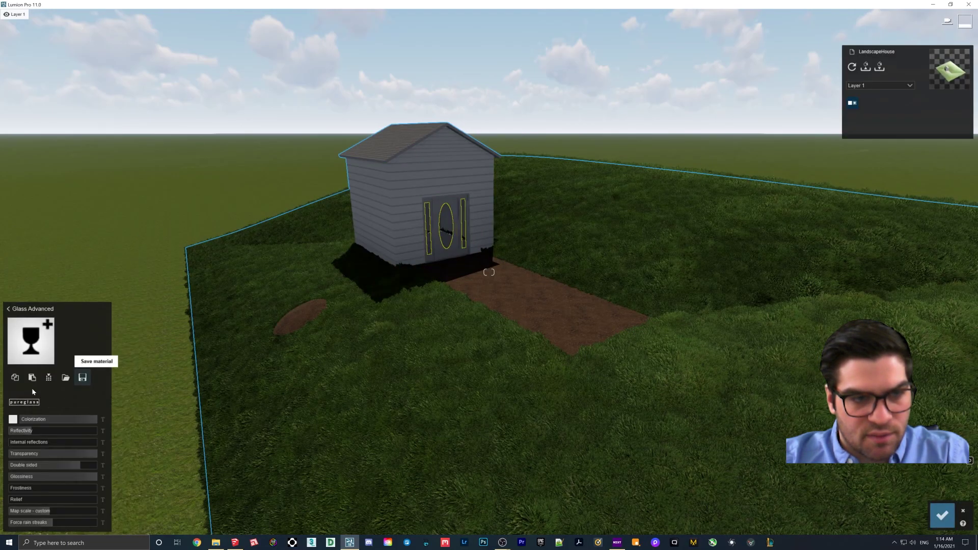
pyautogui.click(17, 308)
# - Apply a red brick material to the house walls and a gray roofing material to the roof, both from the Outdoor library
pyautogui.click(75, 278)
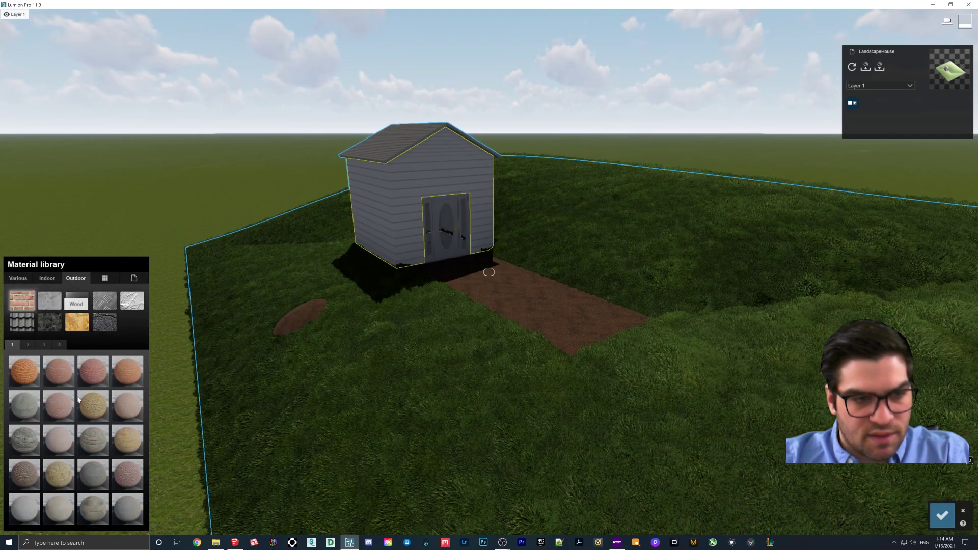
pyautogui.click(97, 372)
pyautogui.click(414, 208)
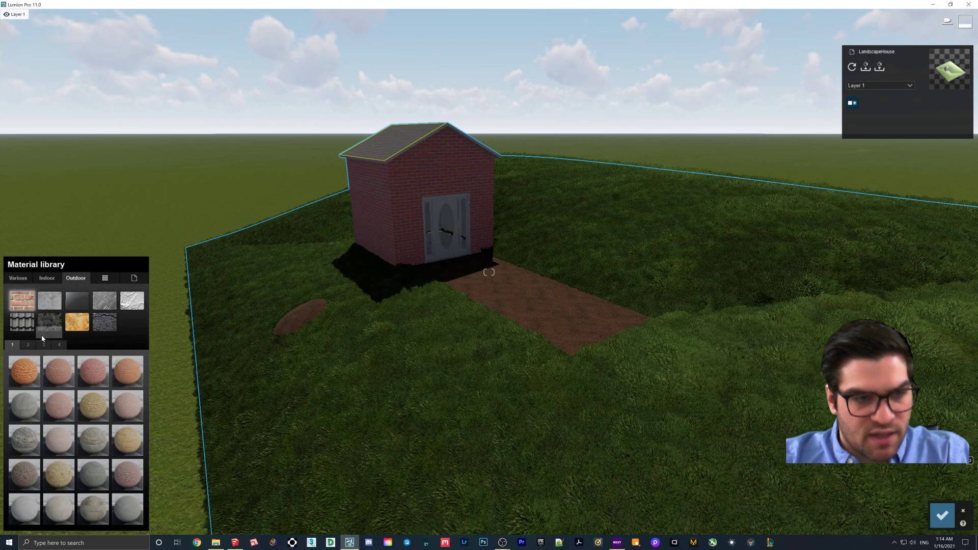
pyautogui.click(15, 329)
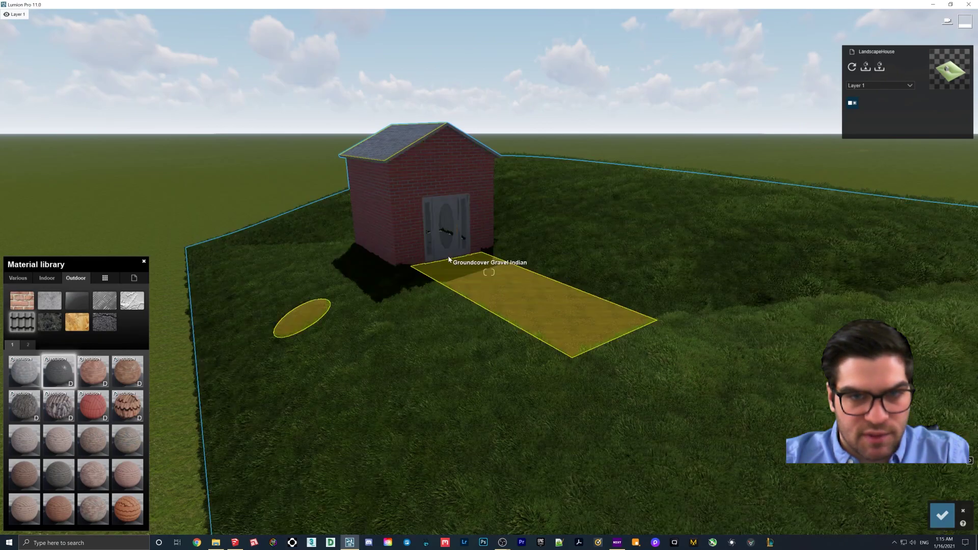
# - Assign a Standard material with white colorization to the default material on the entrance door's frame and the roof trim
pyautogui.moveTo(450, 260); pyautogui.dragTo(398, 229, button='right')
pyautogui.press('w')
pyautogui.click(469, 269)
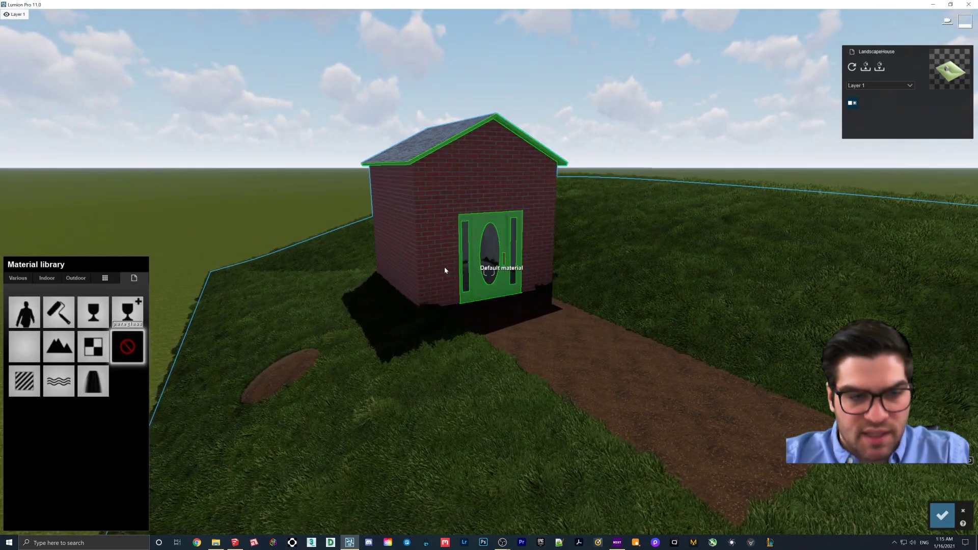
pyautogui.click(24, 381)
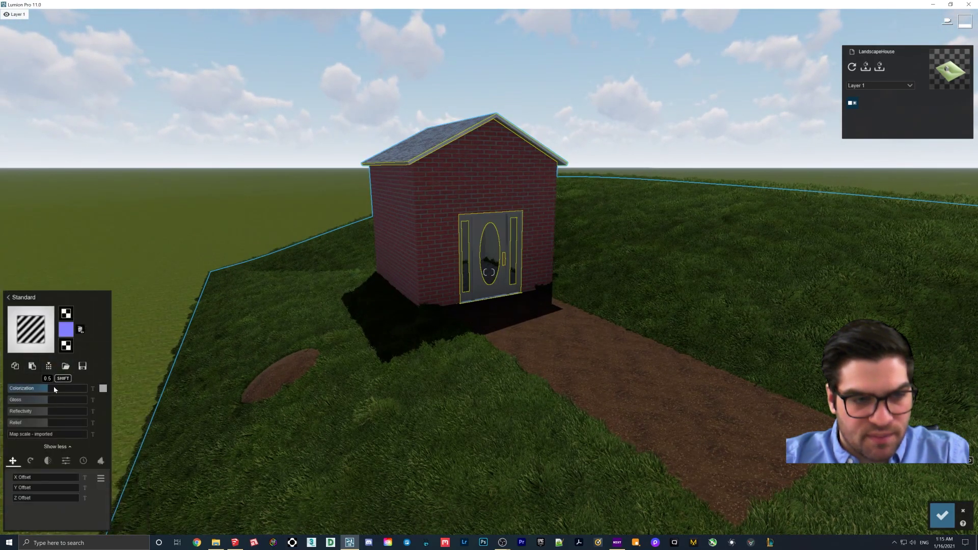
pyautogui.click(102, 388)
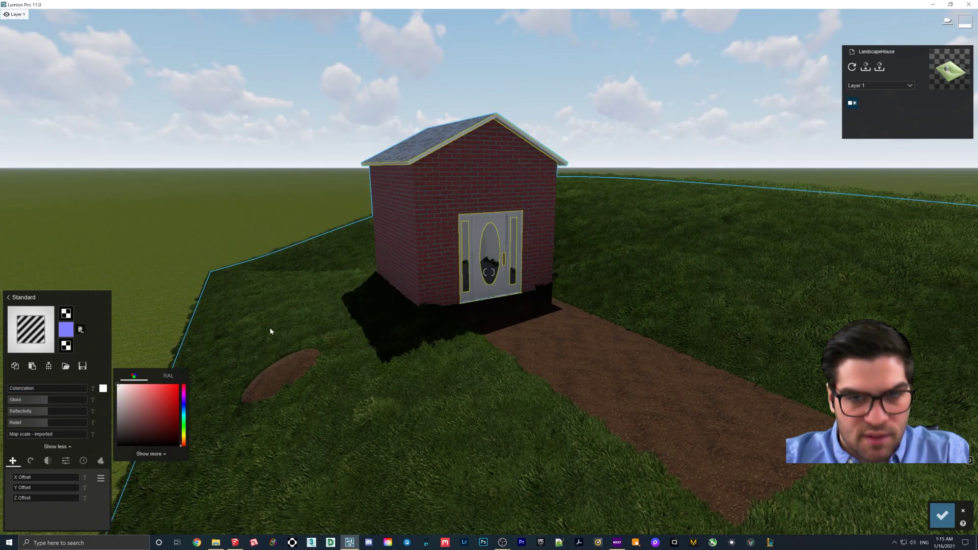
# - Examine the textured house, its interior and the path's edges against the grass
pyautogui.press('s')
pyautogui.moveTo(565, 179); pyautogui.dragTo(535, 122, button='right')
pyautogui.press('w')
pyautogui.scroll(10, 565, 330)
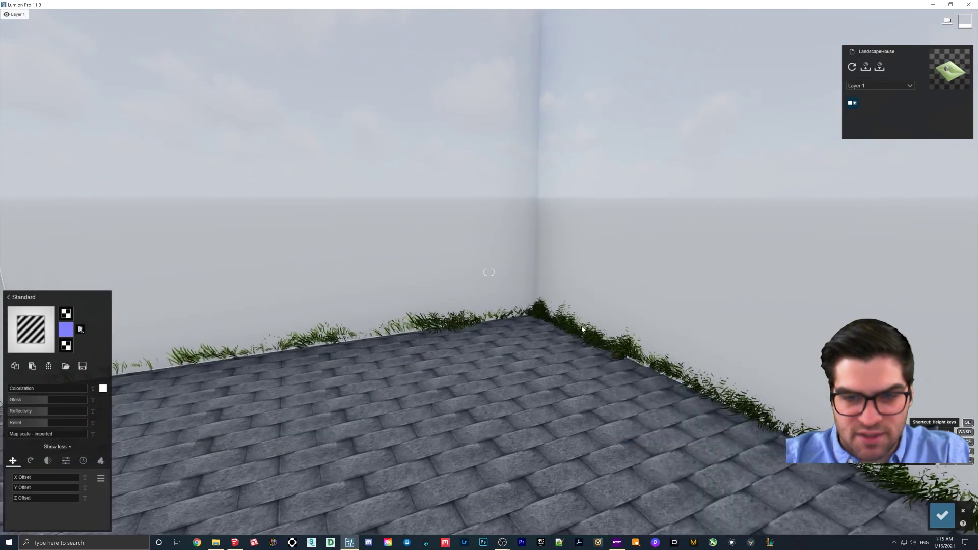
pyautogui.scroll(-15, 565, 330)
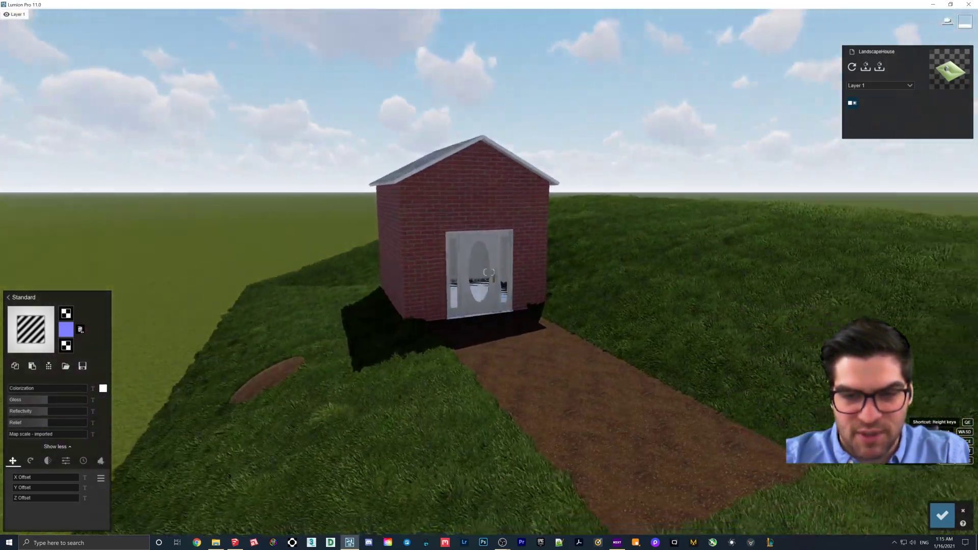
pyautogui.moveTo(458, 377); pyautogui.dragTo(493, 393, button='right')
pyautogui.press('d')
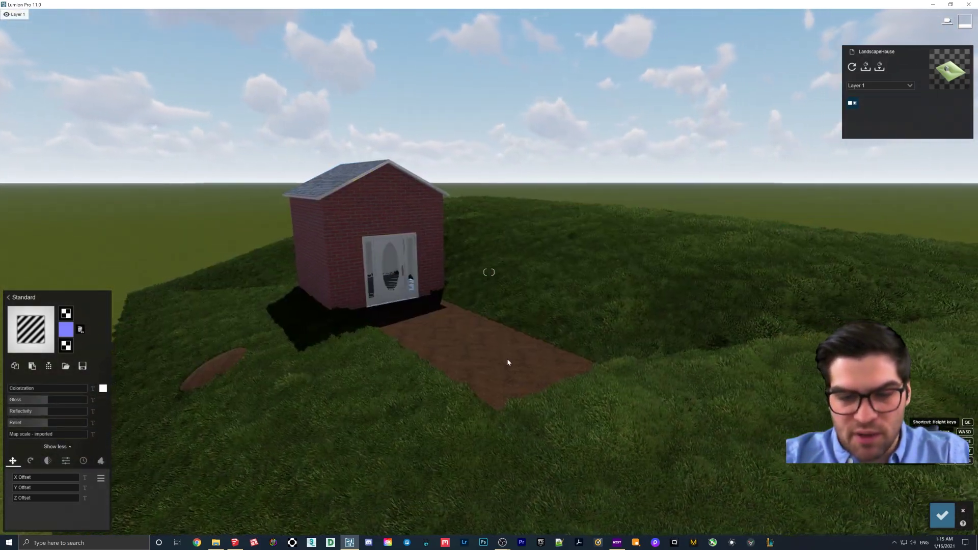
pyautogui.press('w')
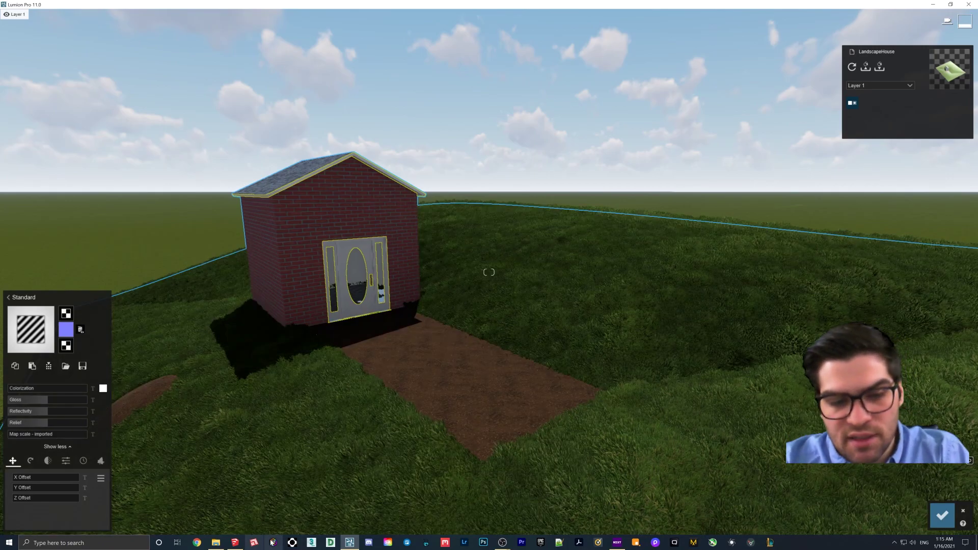
# - Switch to SketchUp and group the gravel path face from the terrain's underside
pyautogui.click(236, 543)
pyautogui.moveTo(472, 350)
pyautogui.mouseDown(button='middle')
pyautogui.moveTo(334, 209)
pyautogui.moveTo(283, 235)
pyautogui.moveTo(359, 280)
pyautogui.moveTo(365, 310)
pyautogui.moveTo(347, 332)
pyautogui.mouseUp(button='middle')
pyautogui.scroll(2, 284, 235)
pyautogui.click(283, 237)
pyautogui.scroll(3, 346, 322)
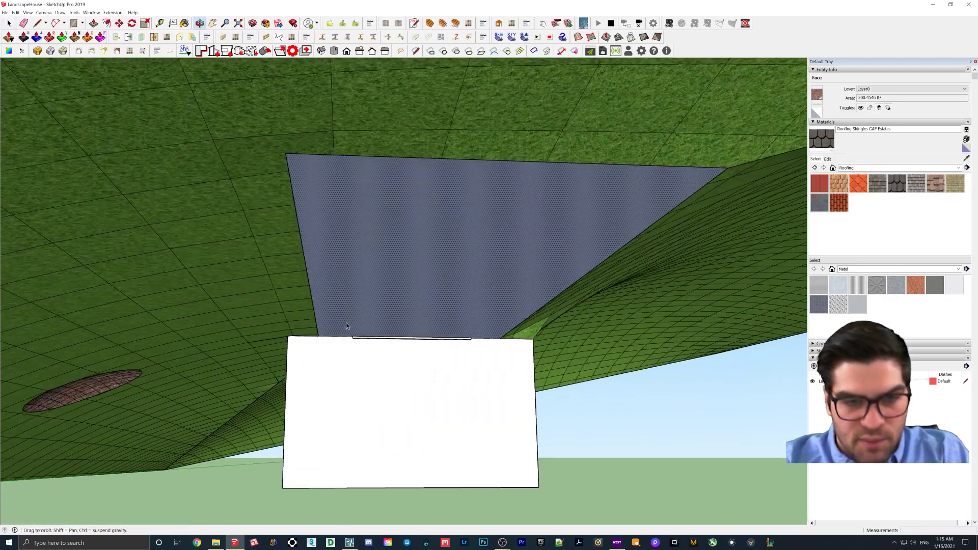
pyautogui.scroll(-2, 347, 321)
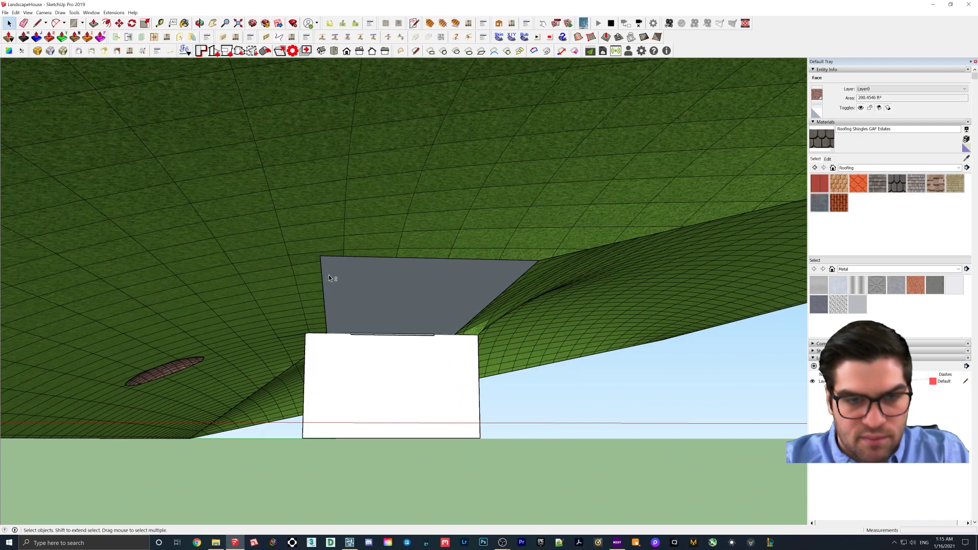
pyautogui.keyDown('shift'); pyautogui.click(329, 275); pyautogui.keyUp('shift')
pyautogui.doubleClick(323, 278)
pyautogui.rightClick(322, 276)
pyautogui.click(349, 338)
# - Draw a triangle below the path's far edge and extend a line about 22' 4" from its tip towards the house
pyautogui.press('r')
pyautogui.moveTo(331, 278); pyautogui.dragTo(314, 234, button='middle')
pyautogui.click(313, 234)
pyautogui.press('l')
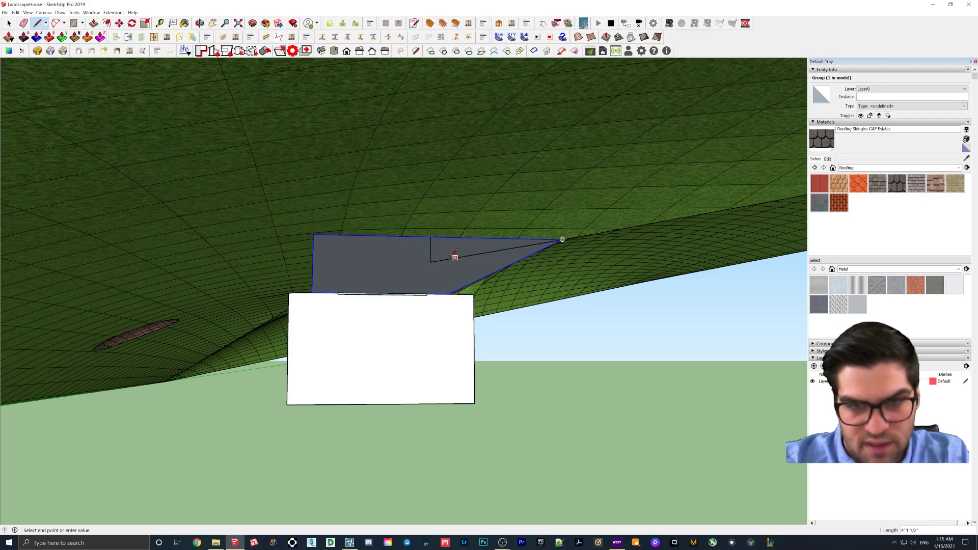
pyautogui.moveTo(315, 232); pyautogui.dragTo(235, 244, button='middle')
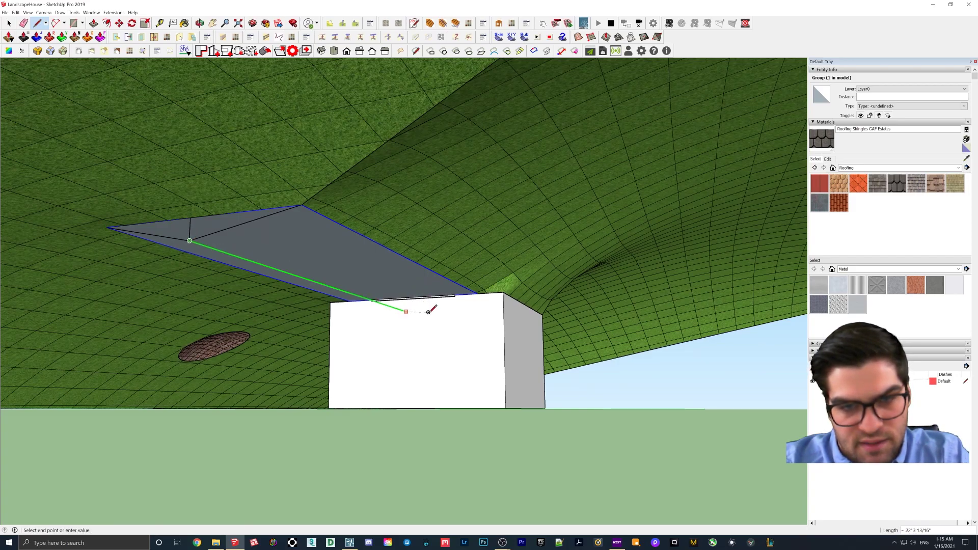
pyautogui.click(406, 312)
# - Connect the ridge line's house end to the path's corners and close one sloping side of the wedge under the path
pyautogui.moveTo(476, 293); pyautogui.dragTo(326, 244, button='middle')
pyautogui.scroll(2, 447, 257)
pyautogui.moveTo(452, 250); pyautogui.dragTo(480, 327, button='middle')
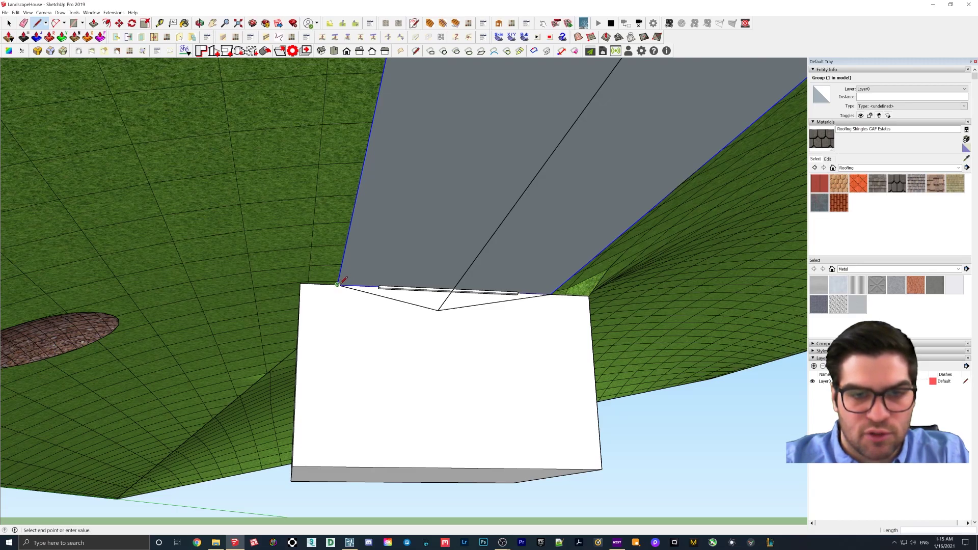
pyautogui.moveTo(344, 280); pyautogui.dragTo(413, 135, button='middle')
pyautogui.click(414, 76)
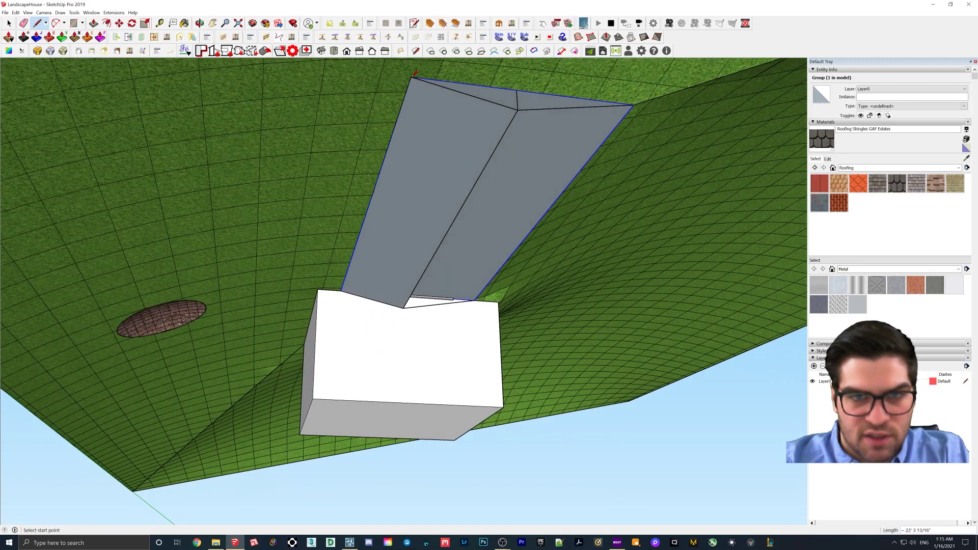
# - Sample the Grass Dark Green material from the terrain beside the path
pyautogui.moveTo(500, 147); pyautogui.dragTo(587, 170, button='middle')
pyautogui.click(966, 158)
pyautogui.moveTo(407, 143); pyautogui.dragTo(535, 339, button='middle')
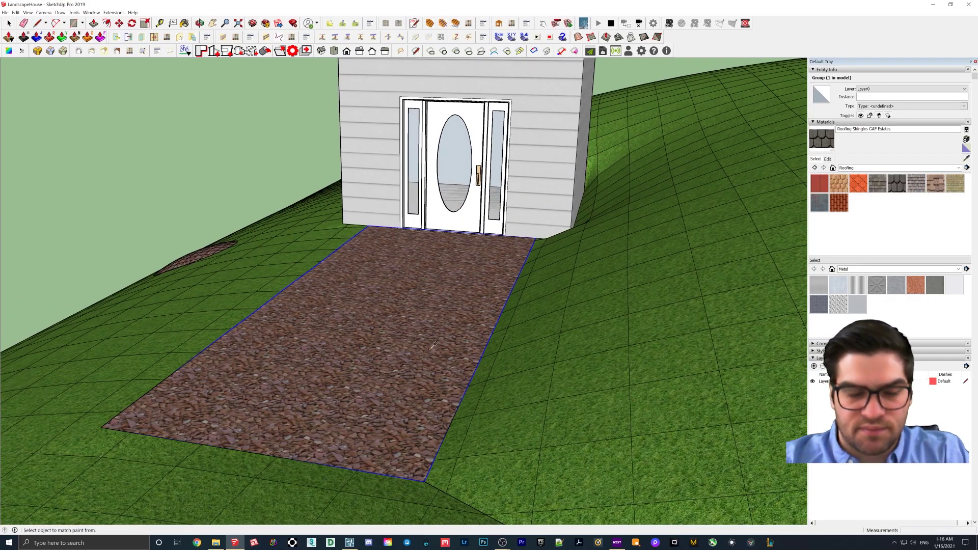
pyautogui.click(538, 365)
pyautogui.moveTo(539, 365); pyautogui.dragTo(354, 288, button='middle')
pyautogui.click(354, 290)
# - Close the remaining sloping side of the wedge with a line along the path's long edge
pyautogui.moveTo(234, 310)
pyautogui.mouseDown(button='middle')
pyautogui.moveTo(387, 267)
pyautogui.moveTo(365, 227)
pyautogui.moveTo(278, 160)
pyautogui.mouseUp(button='middle')
pyautogui.press('r')
pyautogui.click(268, 163)
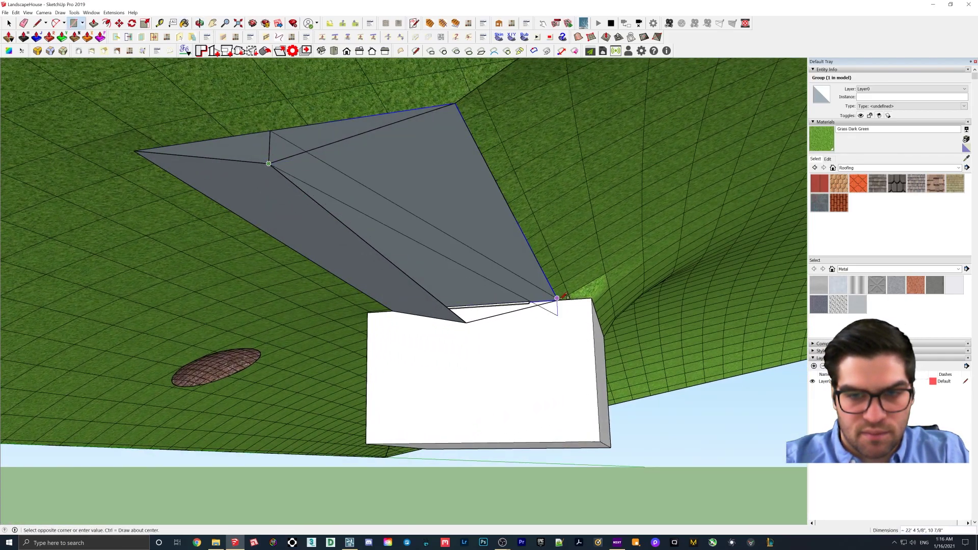
pyautogui.press('l')
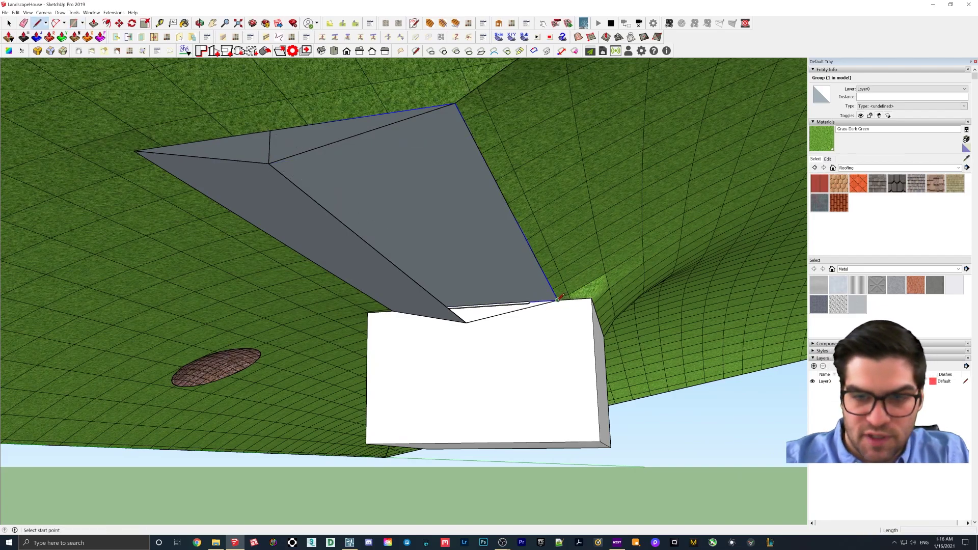
pyautogui.click(558, 300)
pyautogui.click(455, 103)
pyautogui.scroll(4, 441, 147)
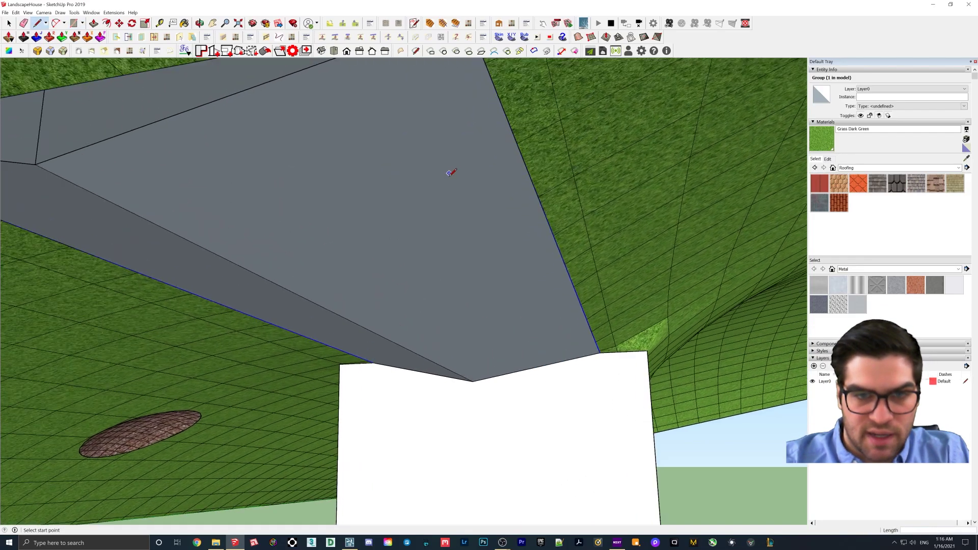
# - Paint the wedge's faces with Grass Dark Green and switch to Lumion to check the path
pyautogui.moveTo(426, 214)
pyautogui.mouseDown(button='middle')
pyautogui.moveTo(528, 283)
pyautogui.moveTo(537, 319)
pyautogui.mouseUp(button='middle')
pyautogui.press('b')
pyautogui.moveTo(454, 260)
pyautogui.mouseDown(button='middle')
pyautogui.moveTo(413, 231)
pyautogui.moveTo(429, 205)
pyautogui.moveTo(391, 145)
pyautogui.moveTo(366, 147)
pyautogui.moveTo(467, 463)
pyautogui.mouseUp(button='middle')
pyautogui.scroll(-4, 389, 162)
pyautogui.scroll(-3, 466, 461)
pyautogui.moveTo(454, 375); pyautogui.dragTo(481, 335, button='middle')
pyautogui.scroll(-2, 360, 345)
pyautogui.click(5, 12)
pyautogui.click(4, 13)
pyautogui.click(349, 542)
pyautogui.scroll(10, 519, 333)
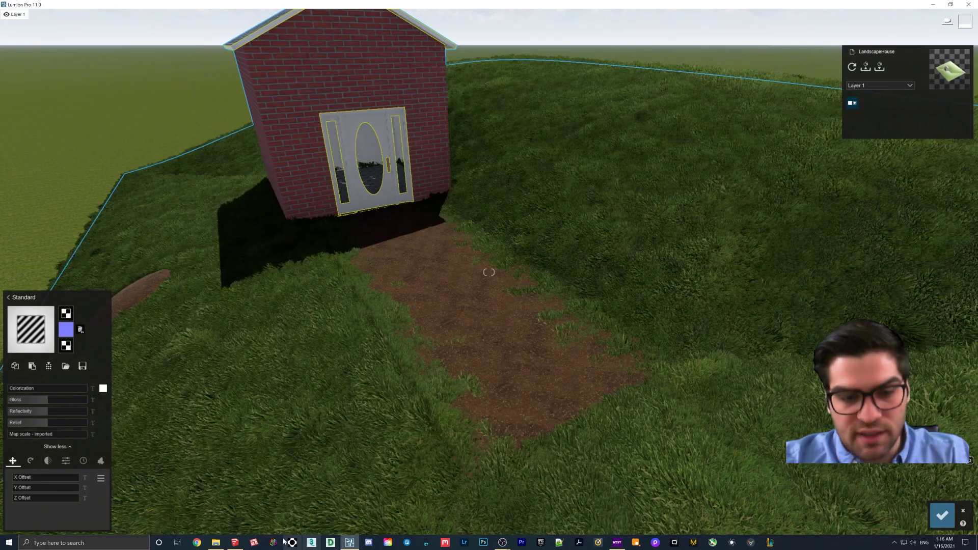
# - Return to SketchUp and move the wedge's bottom ridge edge up closer to the path
pyautogui.click(234, 543)
pyautogui.moveTo(246, 515); pyautogui.dragTo(436, 293, button='middle')
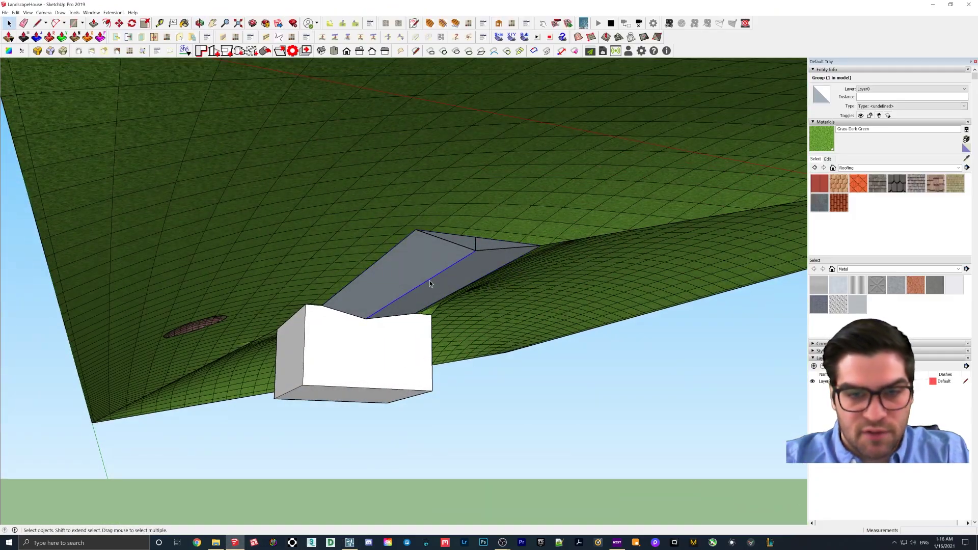
pyautogui.click(422, 286)
pyautogui.press('m')
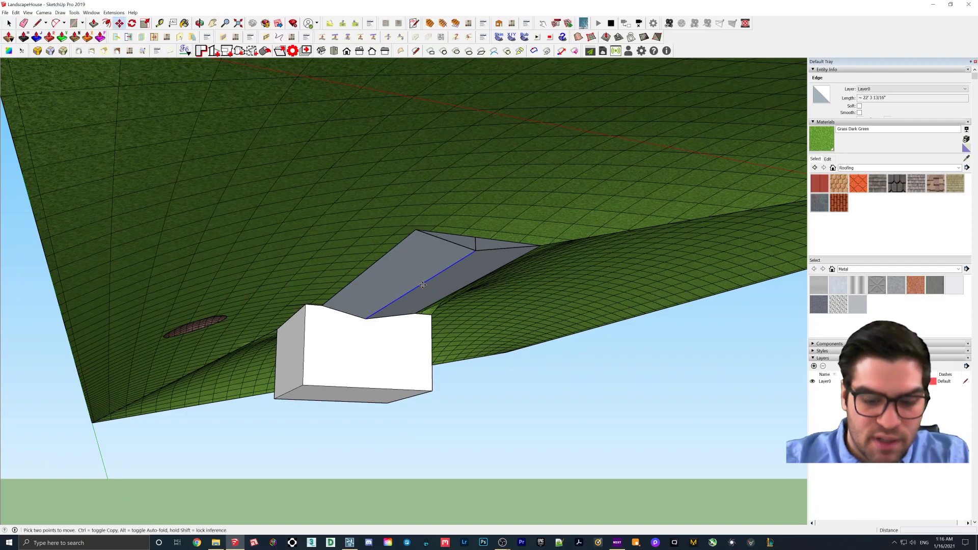
pyautogui.click(423, 285)
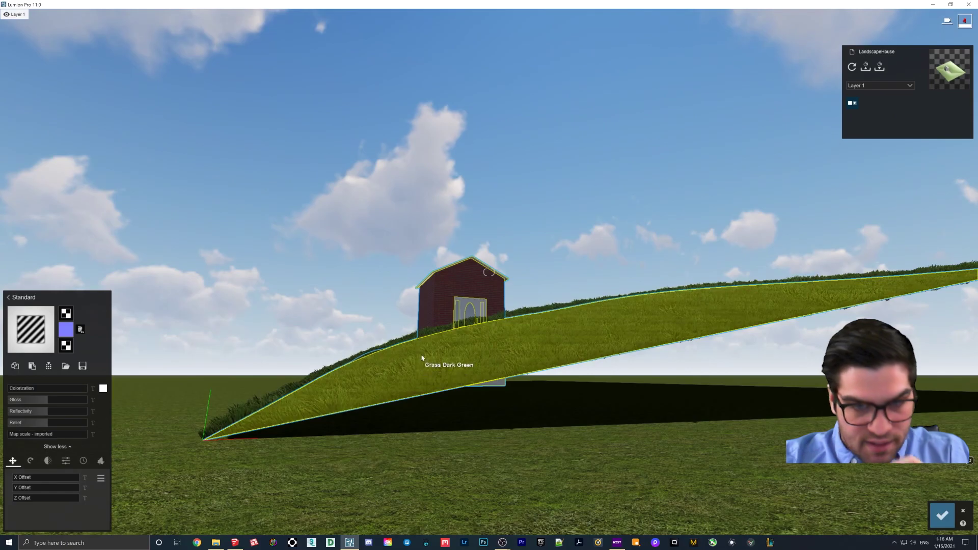
# - Check the path in Lumion and reduce the gravity force of the terrain's Wild Grass 02 material to about half
pyautogui.moveTo(489, 272); pyautogui.dragTo(489, 272, button='right')
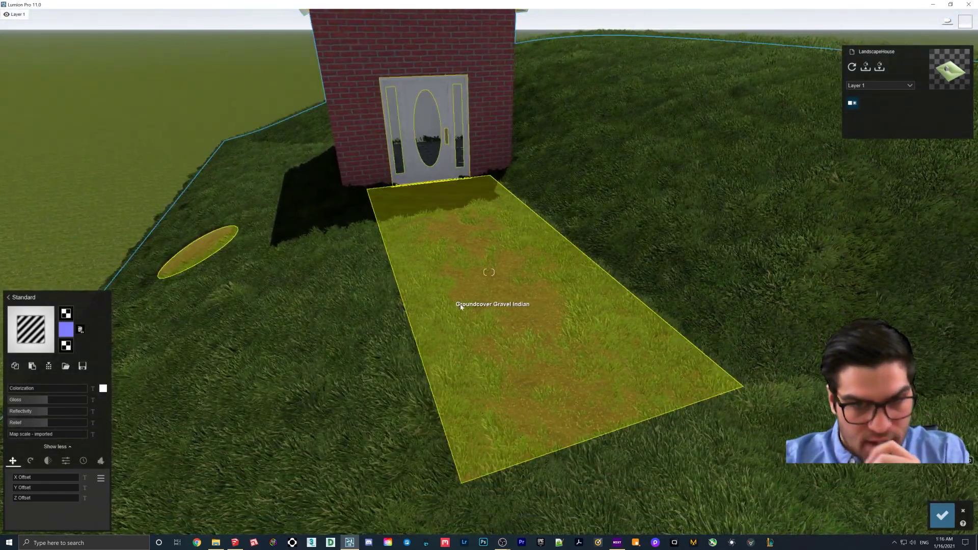
pyautogui.moveTo(596, 276); pyautogui.dragTo(578, 306, button='right')
pyautogui.press('s')
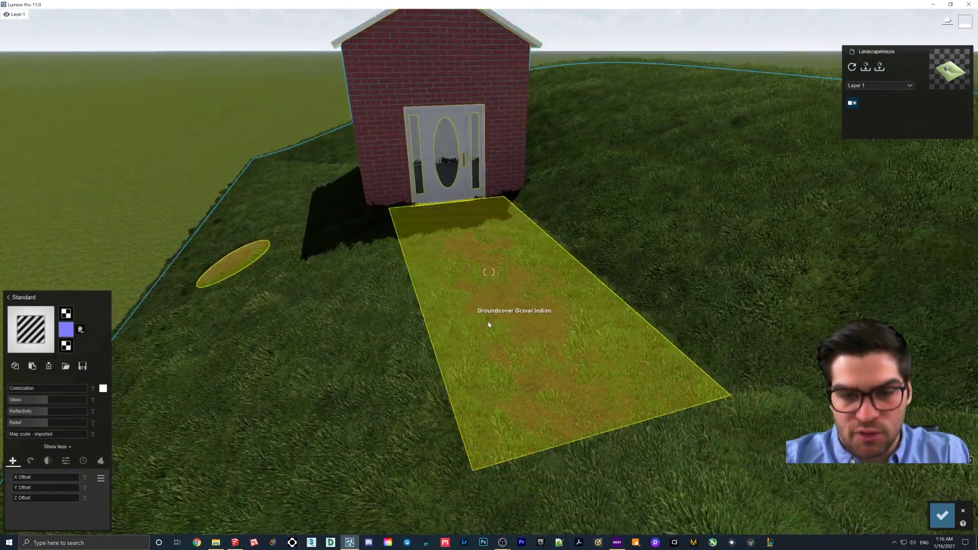
pyautogui.moveTo(494, 319); pyautogui.dragTo(543, 259, button='right')
pyautogui.click(543, 256)
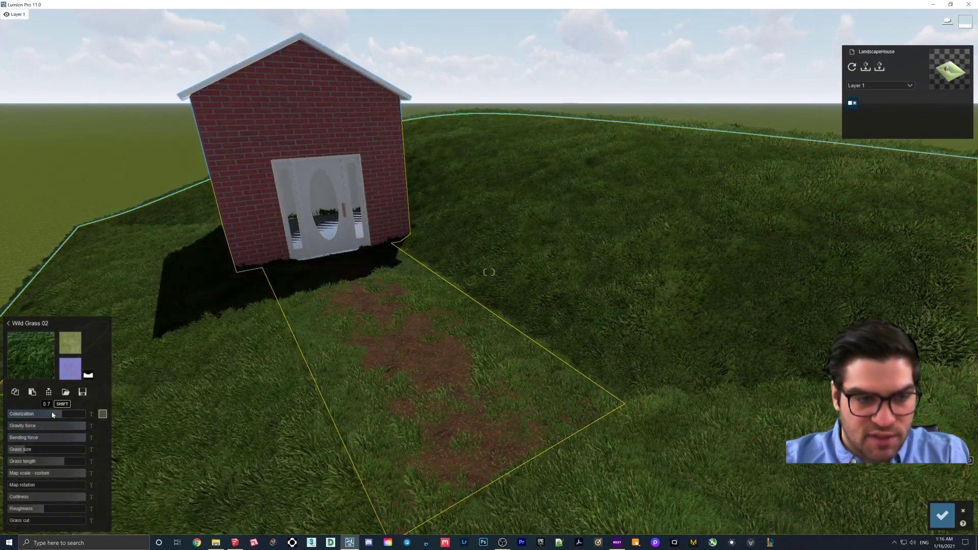
pyautogui.moveTo(64, 427); pyautogui.dragTo(3, 434)
pyautogui.moveTo(74, 432); pyautogui.dragTo(28, 434)
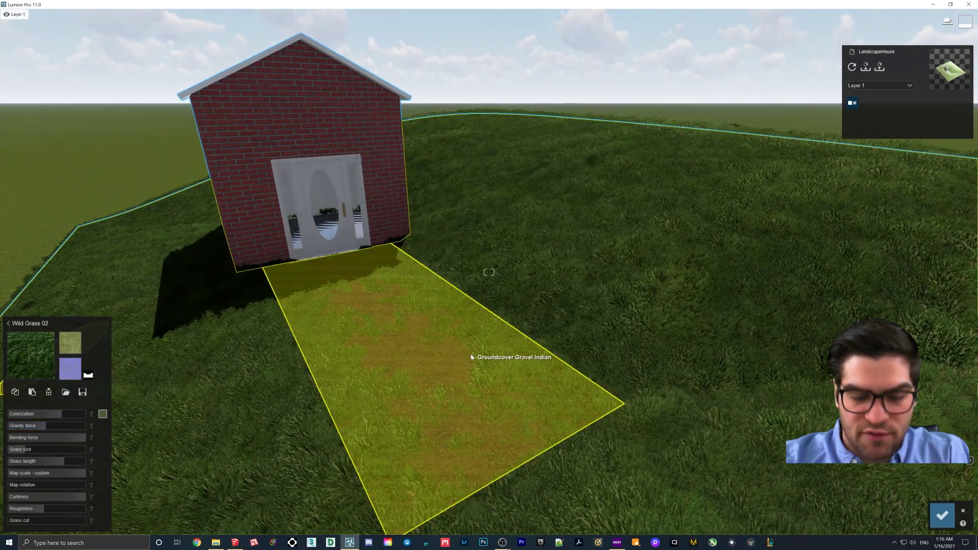
pyautogui.moveTo(469, 354); pyautogui.dragTo(352, 515, button='right')
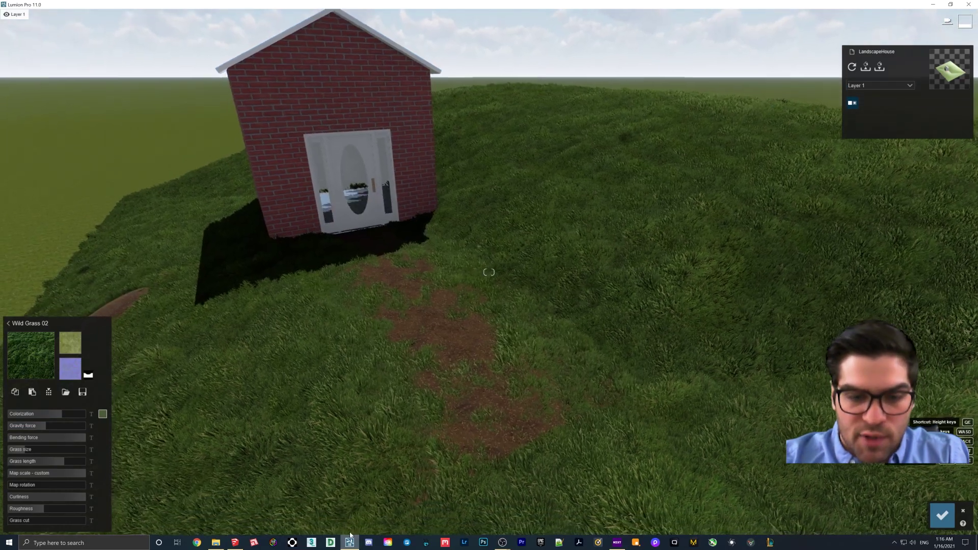
# - Switch to SketchUp and lower the wedge's bottom ridge edge by 3"
pyautogui.click(235, 543)
pyautogui.moveTo(423, 382); pyautogui.dragTo(441, 334, button='middle')
pyautogui.press('m')
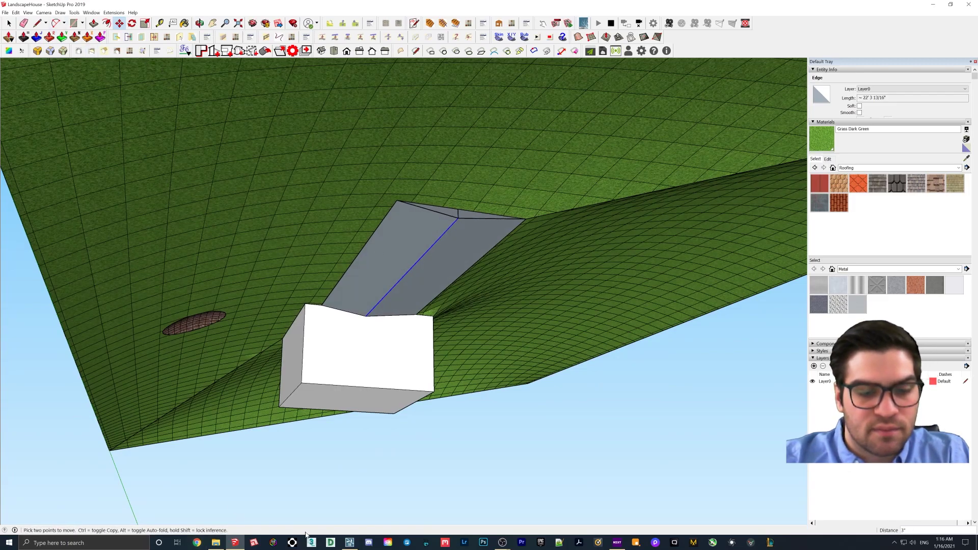
# - Switch to Lumion, check the grass along the path's edges and save the material changes
pyautogui.click(349, 542)
pyautogui.press('s')
pyautogui.press('q')
pyautogui.press('w')
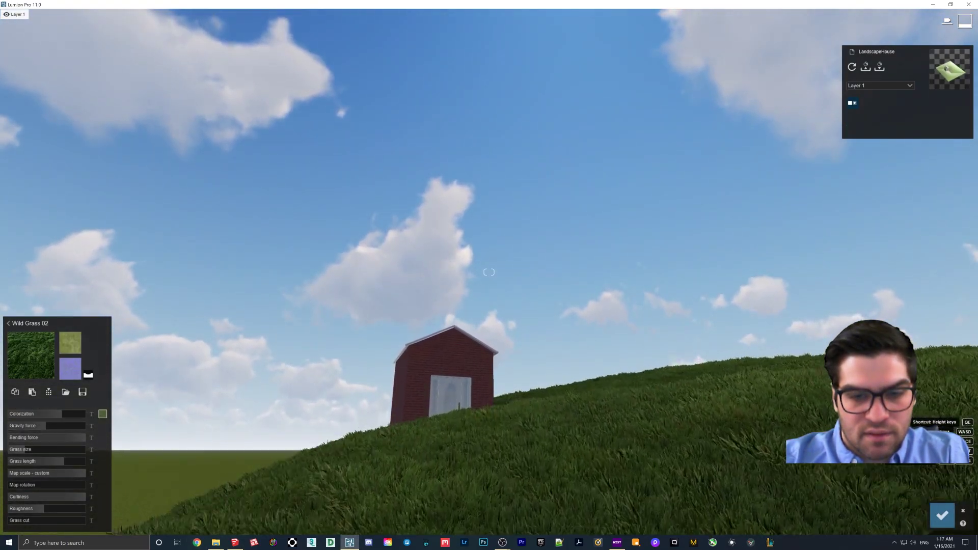
pyautogui.press('q')
pyautogui.press('w')
pyautogui.moveTo(489, 272); pyautogui.dragTo(489, 415, button='right')
pyautogui.press('s')
pyautogui.press('w')
pyautogui.moveTo(323, 365); pyautogui.dragTo(369, 385, button='right')
pyautogui.moveTo(498, 258); pyautogui.dragTo(498, 297, button='right')
pyautogui.press('s')
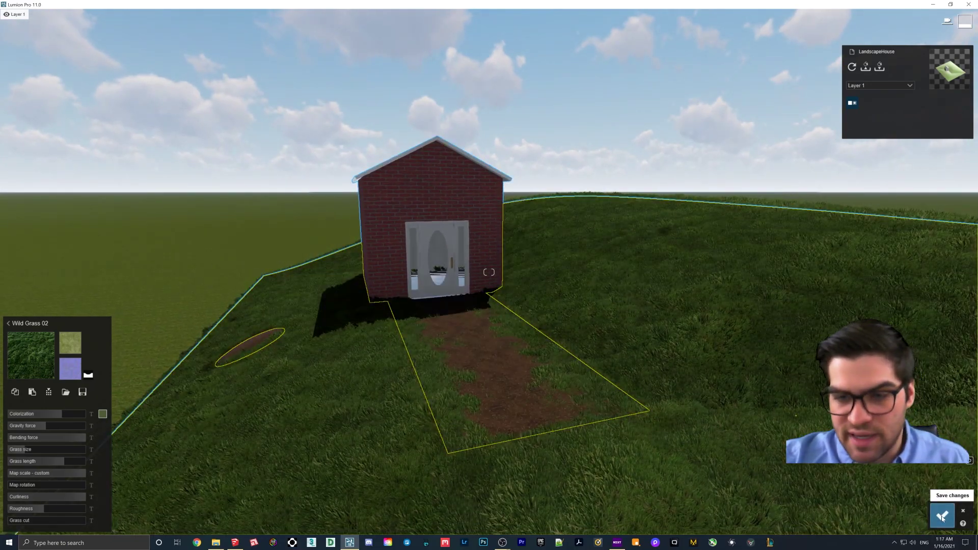
pyautogui.click(942, 517)
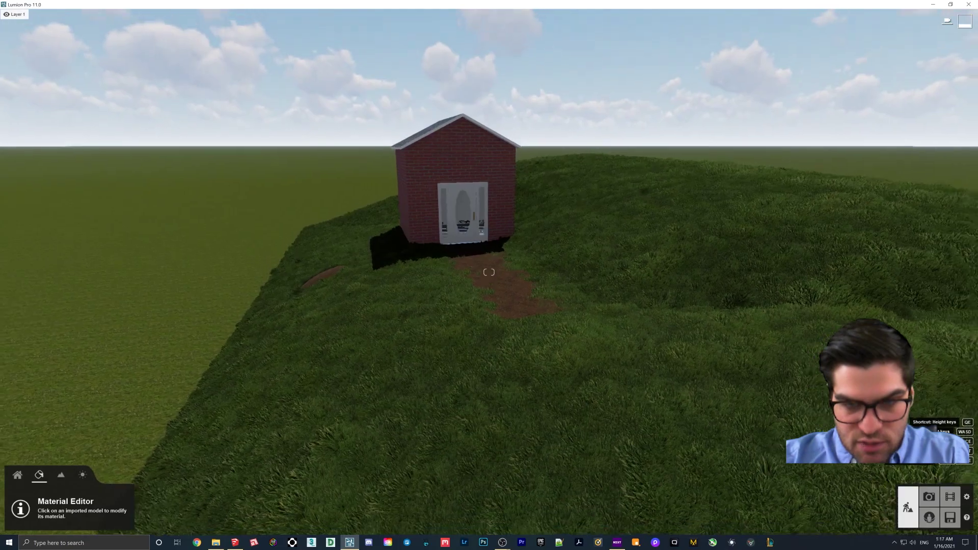
# - Place four AfricanOlive RT Shrub trees from the Nature library on the terrain around the house
pyautogui.moveTo(488, 272); pyautogui.dragTo(548, 229, button='right')
pyautogui.click(17, 475)
pyautogui.press('s')
pyautogui.moveTo(488, 272); pyautogui.dragTo(514, 362, button='right')
pyautogui.click(59, 497)
pyautogui.click(161, 497)
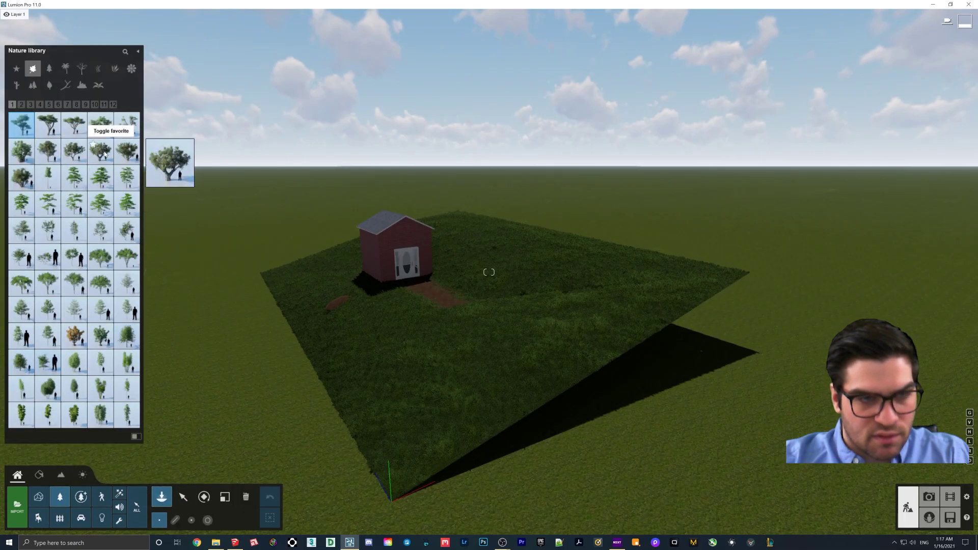
pyautogui.click(126, 151)
pyautogui.click(414, 346)
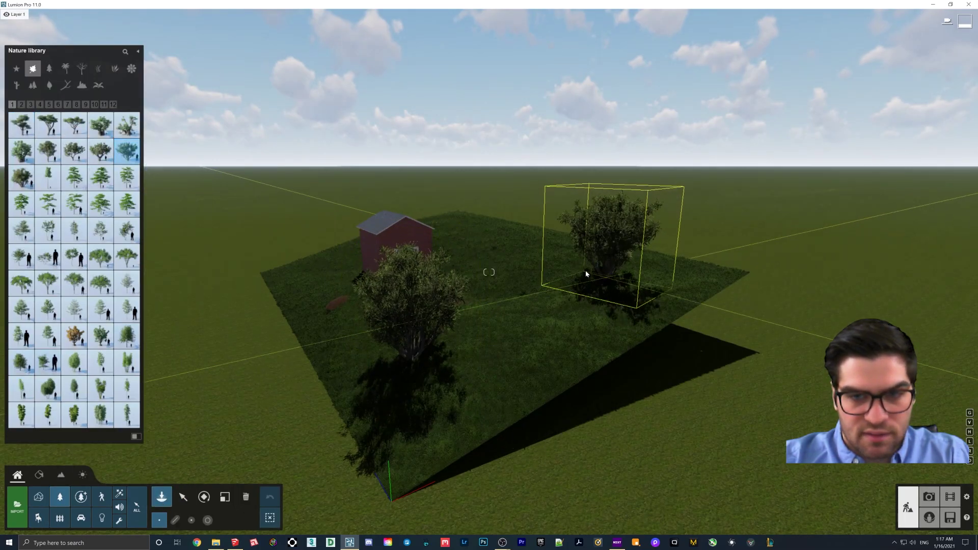
pyautogui.click(606, 270)
pyautogui.click(462, 219)
pyautogui.click(335, 273)
# - Select all four olive trees and raise them together above the terrain
pyautogui.click(183, 497)
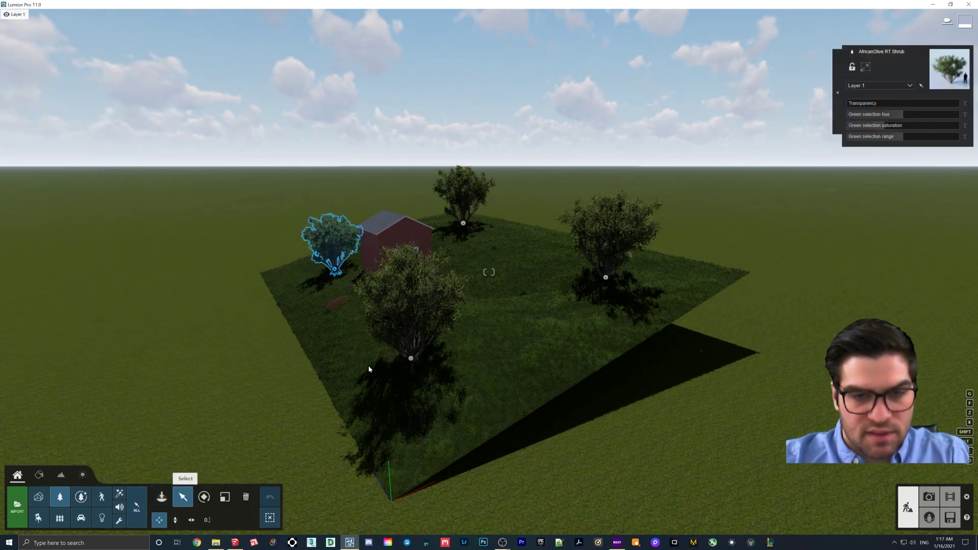
pyautogui.scroll(-2, 371, 368)
pyautogui.keyDown('ctrl'); pyautogui.moveTo(293, 207); pyautogui.dragTo(590, 377); pyautogui.keyUp('ctrl')
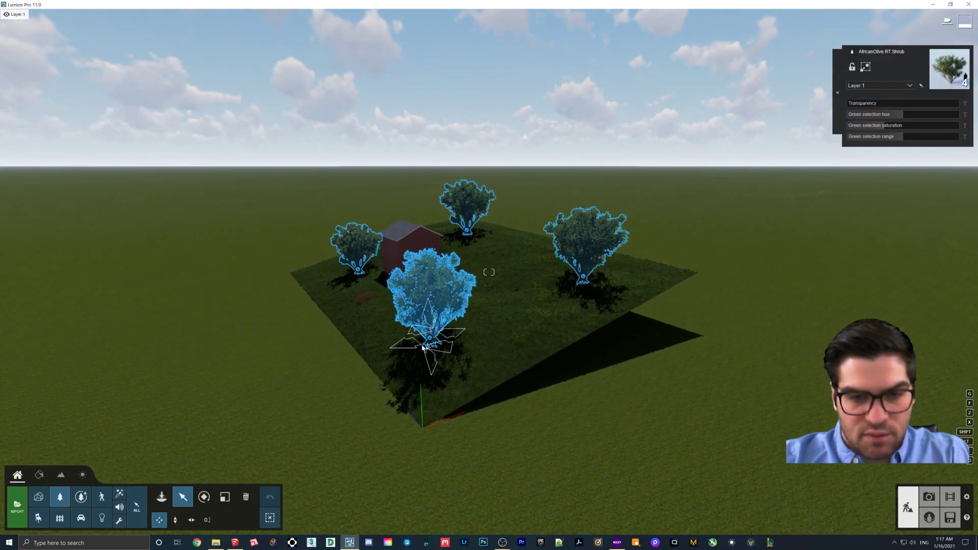
pyautogui.click(175, 520)
pyautogui.moveTo(430, 338); pyautogui.dragTo(427, 255)
# - Drop the four selected olive trees back onto the terrain surface
pyautogui.click(838, 93)
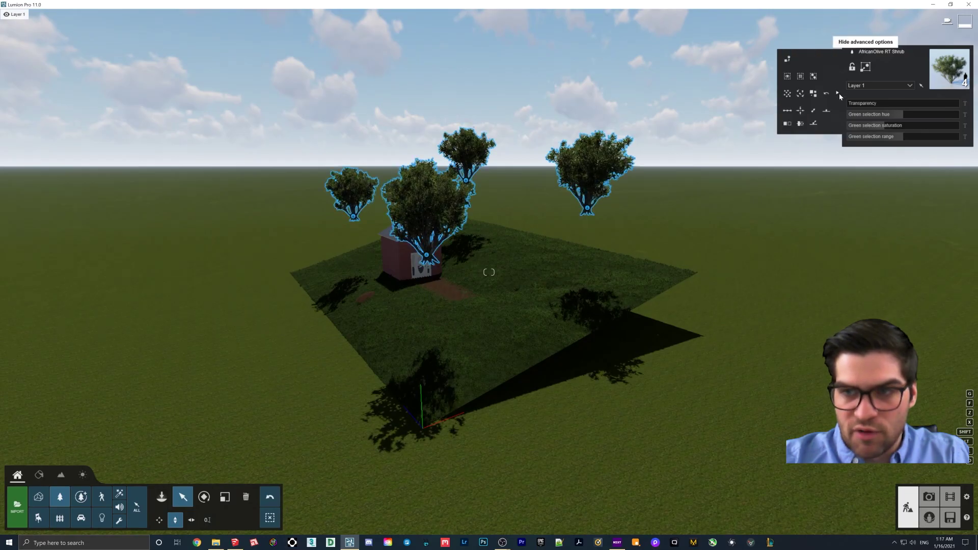
pyautogui.click(815, 125)
pyautogui.press('w')
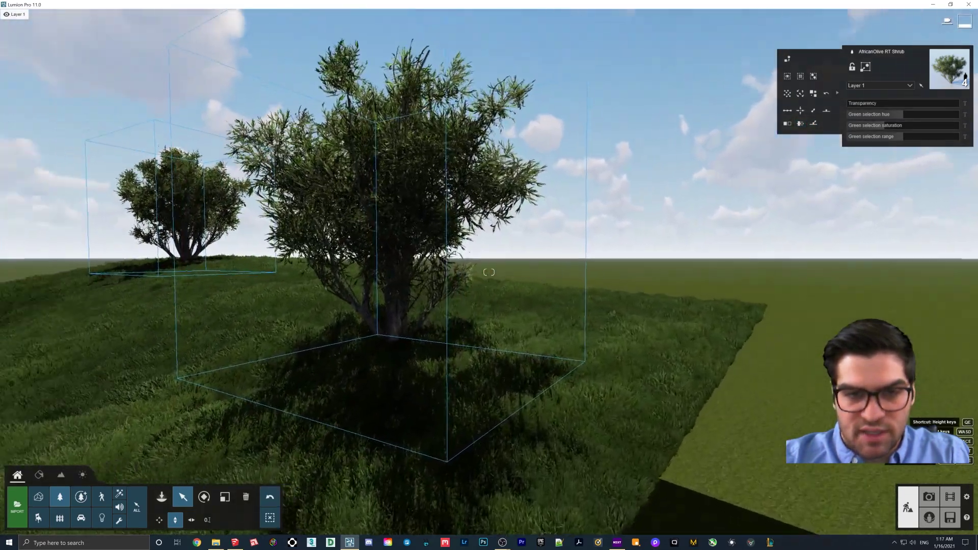
# - Inspect how the olive trees sit on the terrain and look over the grass, path and round dirt patch around the house
pyautogui.moveTo(489, 272); pyautogui.dragTo(377, 469, button='right')
pyautogui.press('d')
pyautogui.press('s')
pyautogui.press('e')
pyautogui.press('w')
pyautogui.press('q')
pyautogui.press('s')
pyautogui.moveTo(539, 284); pyautogui.dragTo(506, 286, button='right')
pyautogui.press('w')
pyautogui.press('s')
pyautogui.press('w')
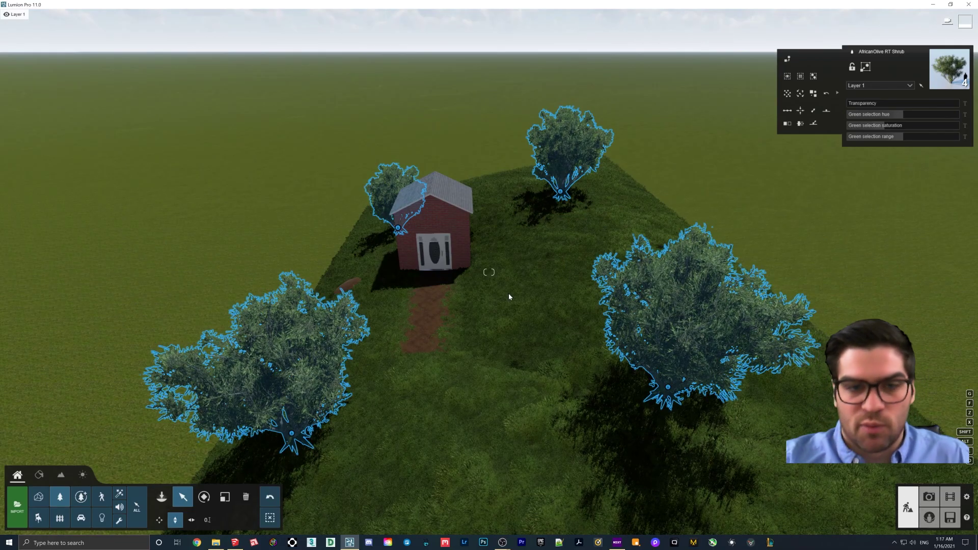
pyautogui.press('w')
pyautogui.moveTo(509, 296); pyautogui.dragTo(454, 301, button='right')
pyautogui.press('s')
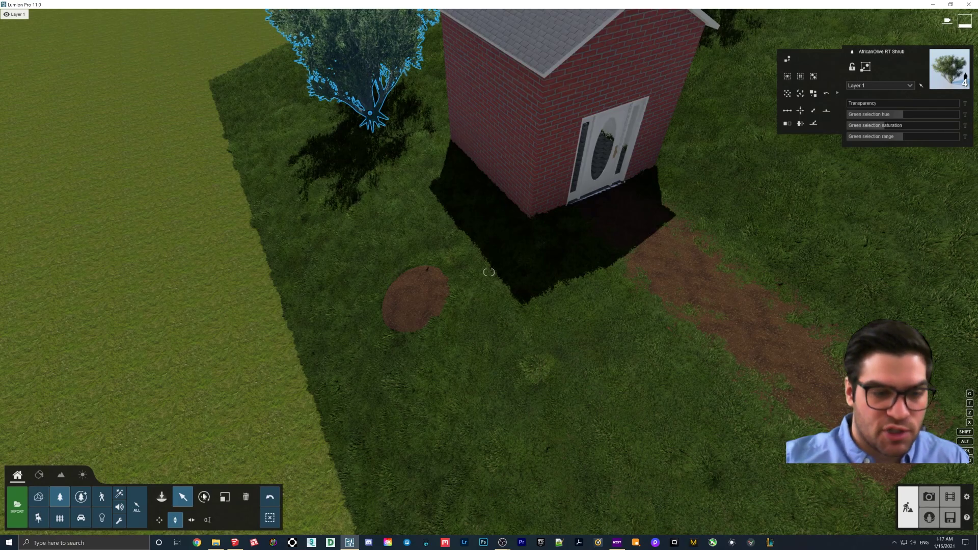
# - Place a broad-leaved plant from the Nature library's plants category on the round dirt patch beside the house
pyautogui.click(162, 497)
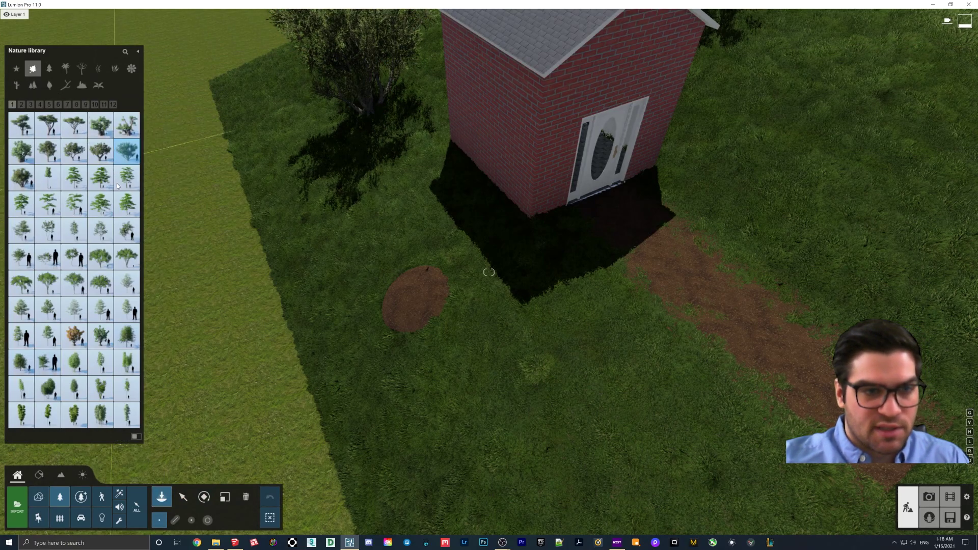
pyautogui.click(115, 72)
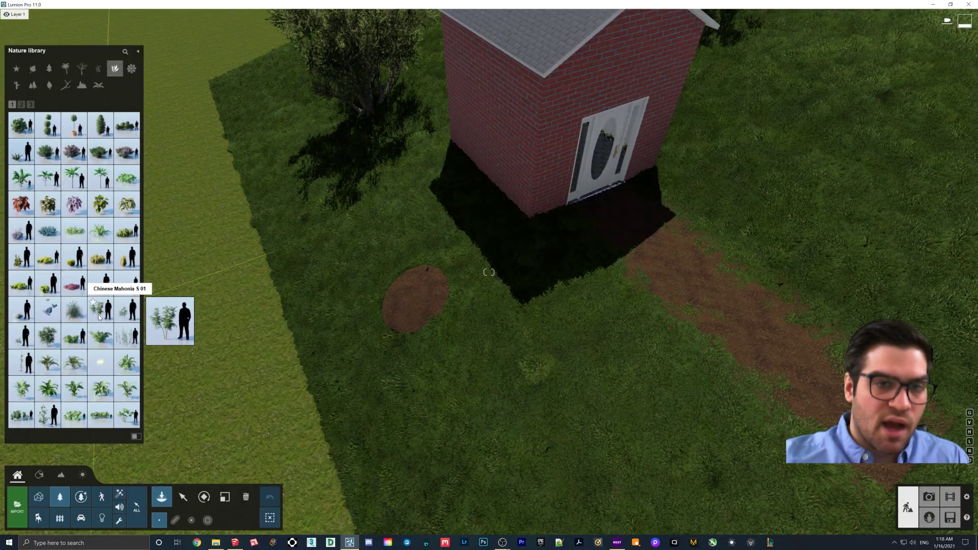
pyautogui.press('s')
pyautogui.moveTo(375, 388); pyautogui.dragTo(374, 338, button='right')
pyautogui.scroll(-5, 375, 338)
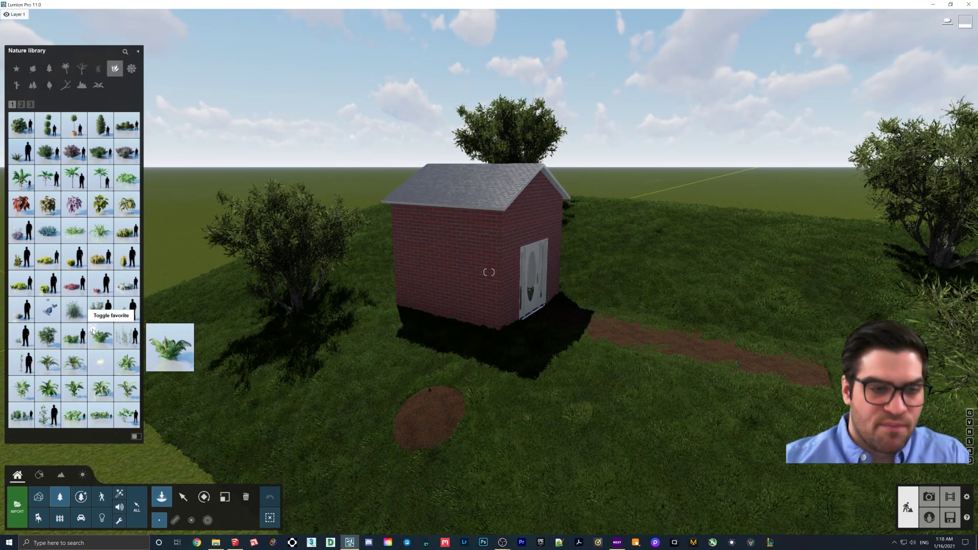
pyautogui.click(127, 415)
pyautogui.click(435, 418)
pyautogui.scroll(-5, 548, 392)
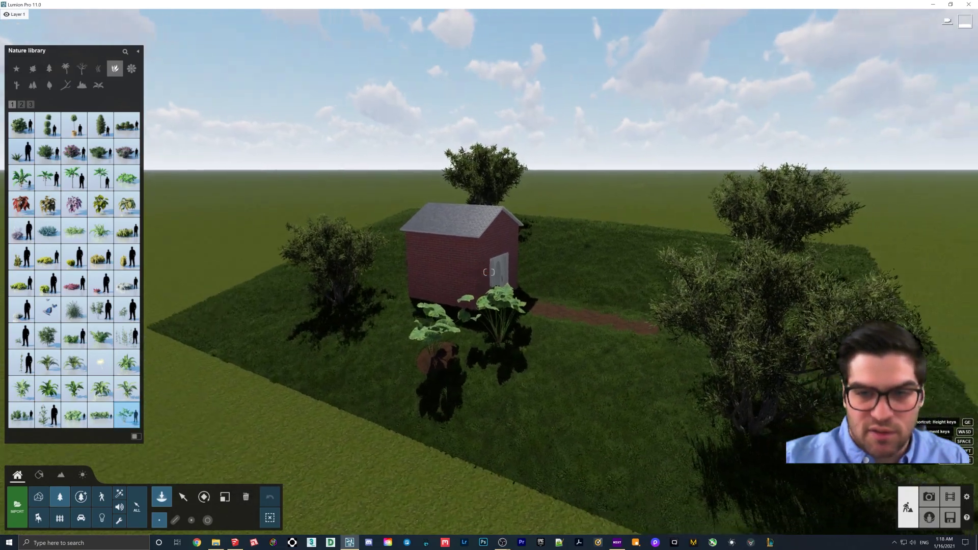
# - Switch to Photo mode with the Realistic style and brighten the shot through its Exposure effect
pyautogui.click(930, 496)
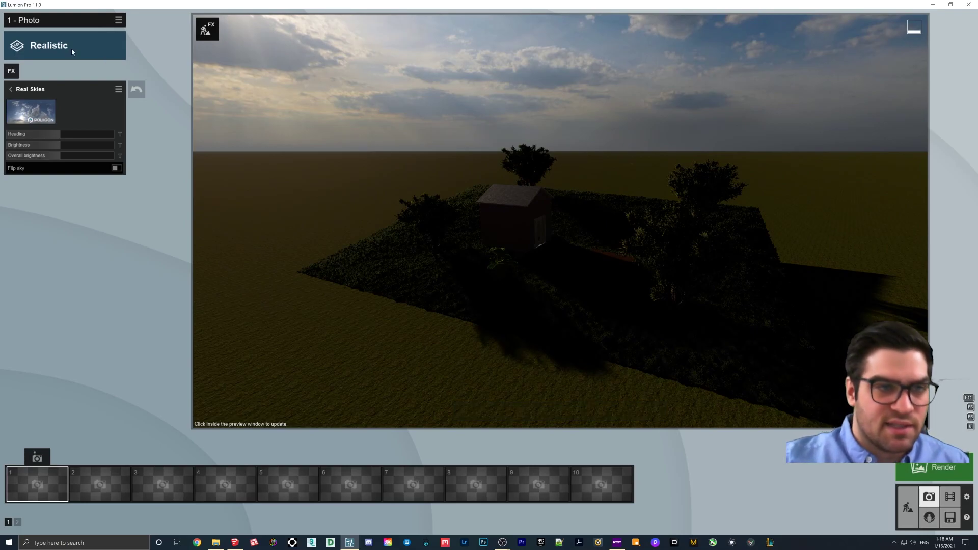
pyautogui.click(30, 92)
pyautogui.click(42, 125)
pyautogui.click(51, 92)
pyautogui.click(141, 127)
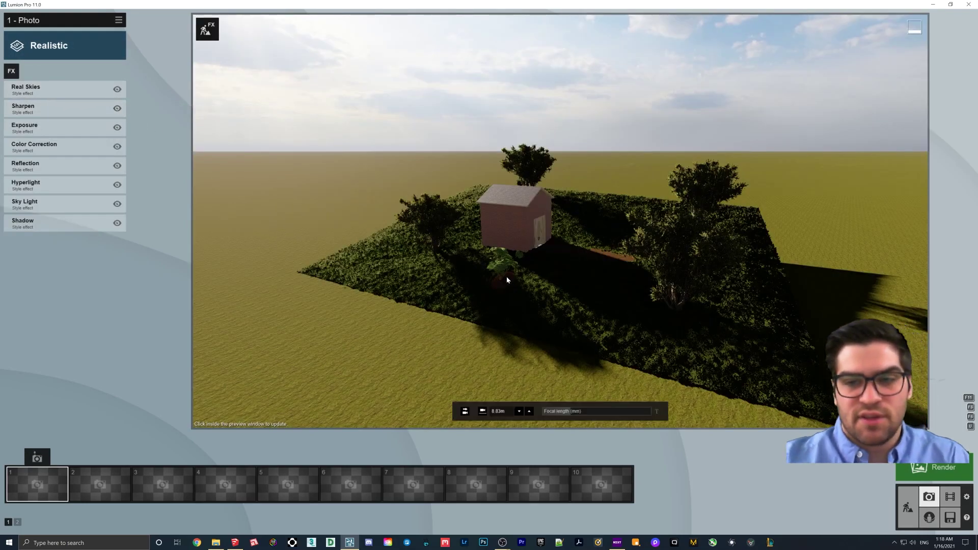